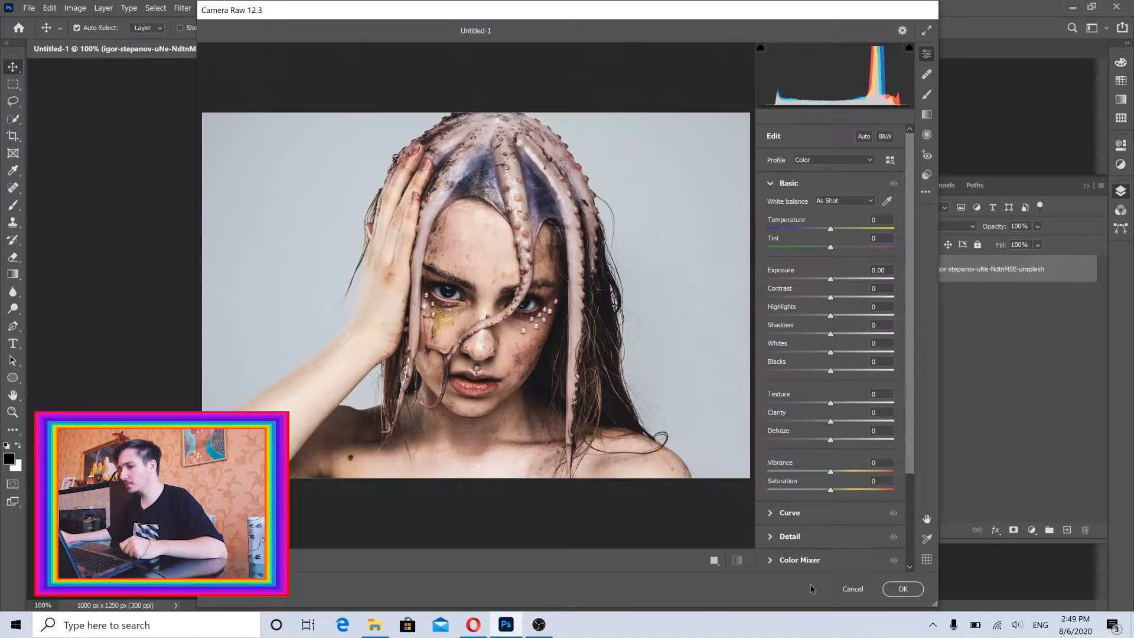
Load the saved Camera Raw settings from the "octopus girl" folder inside the youtube folder.
left_click(926, 192)
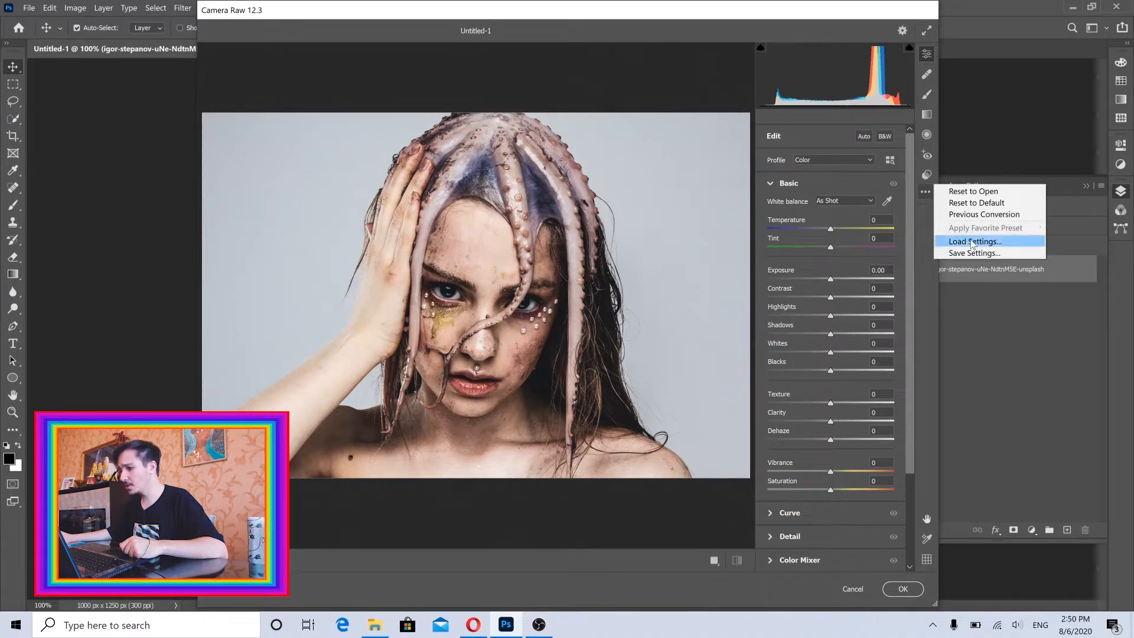
left_click(920, 233)
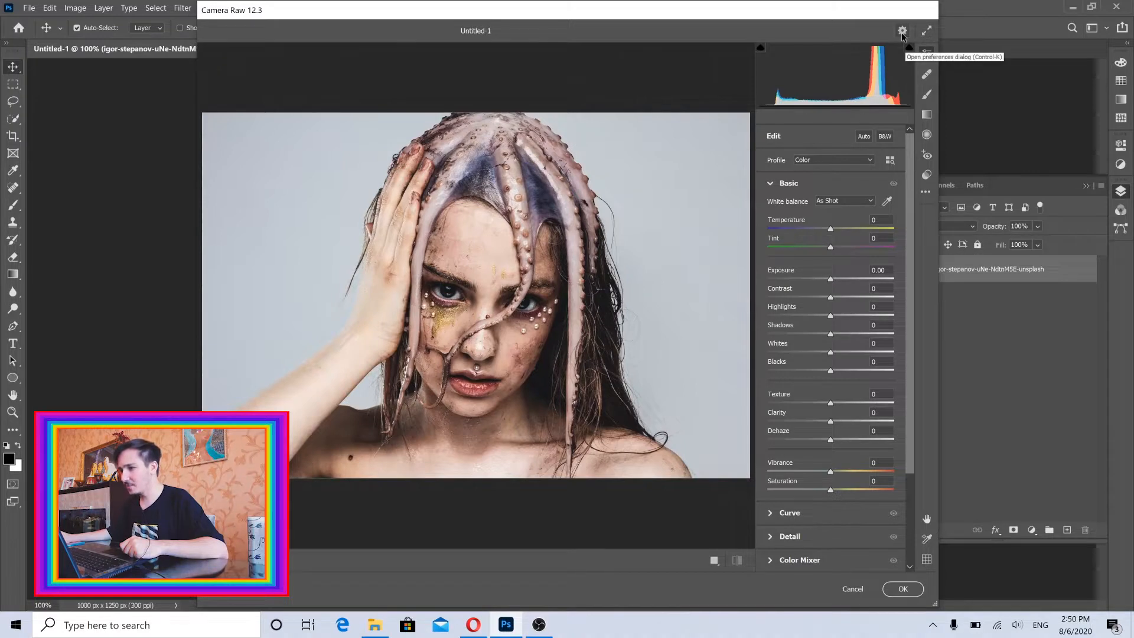
left_click(925, 192)
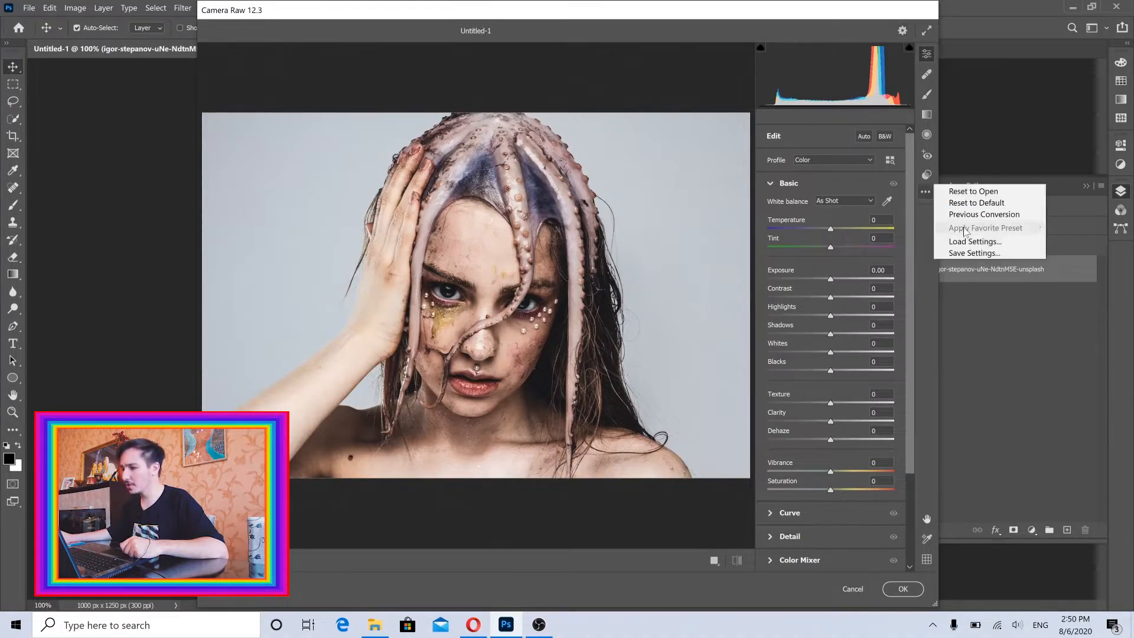
left_click(965, 242)
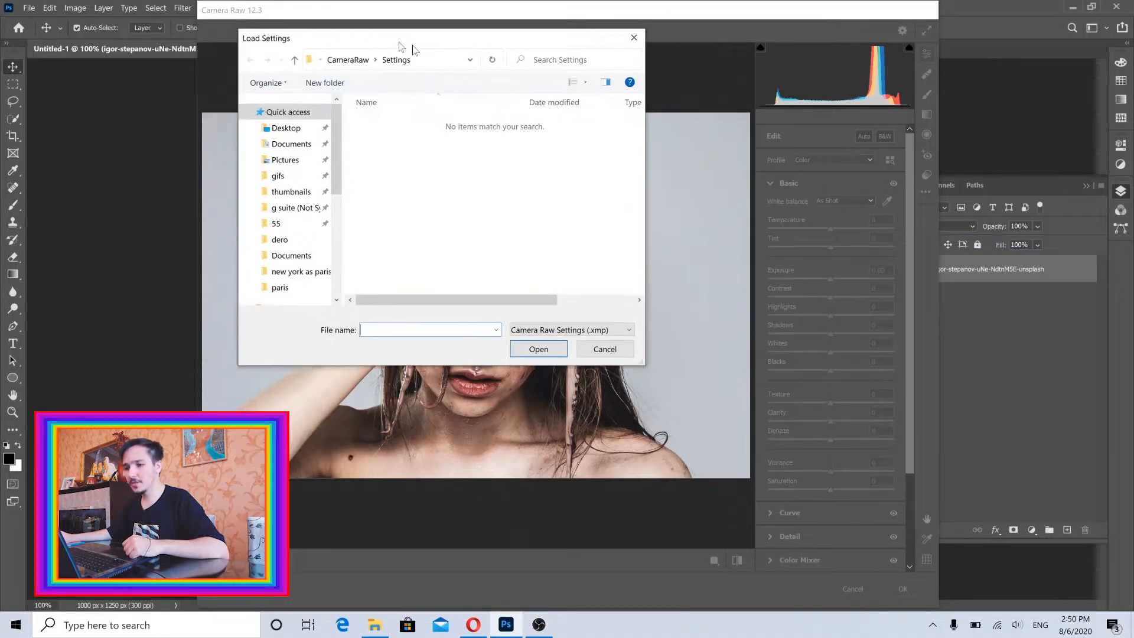
left_click_drag(413, 50, 456, 57)
scroll(307, 260, "down", 2)
left_click(344, 220)
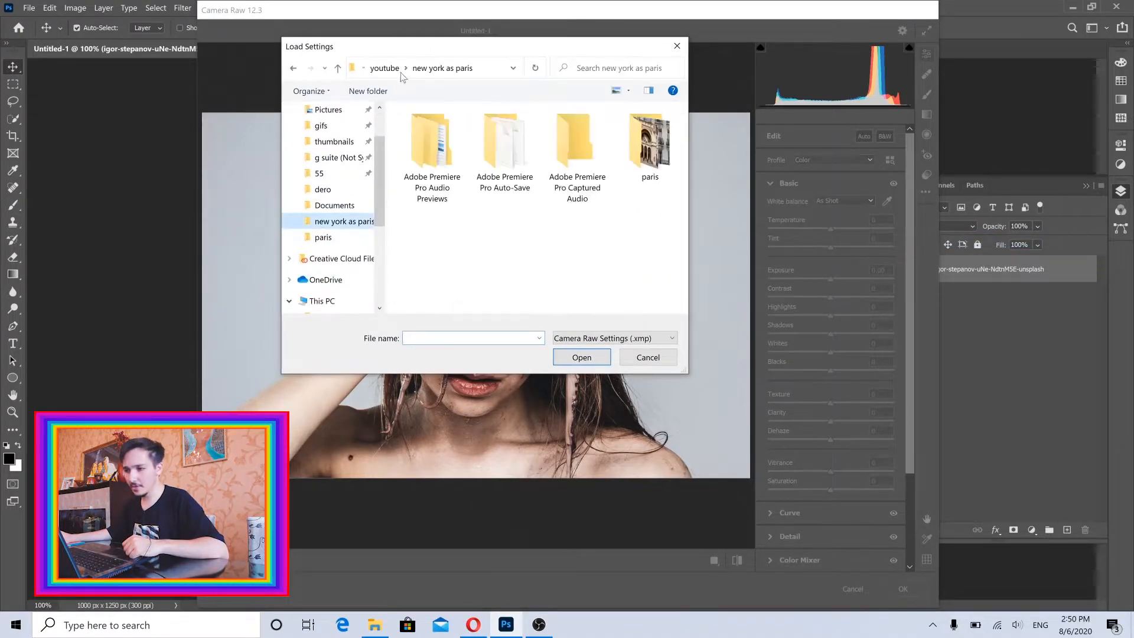
left_click(384, 68)
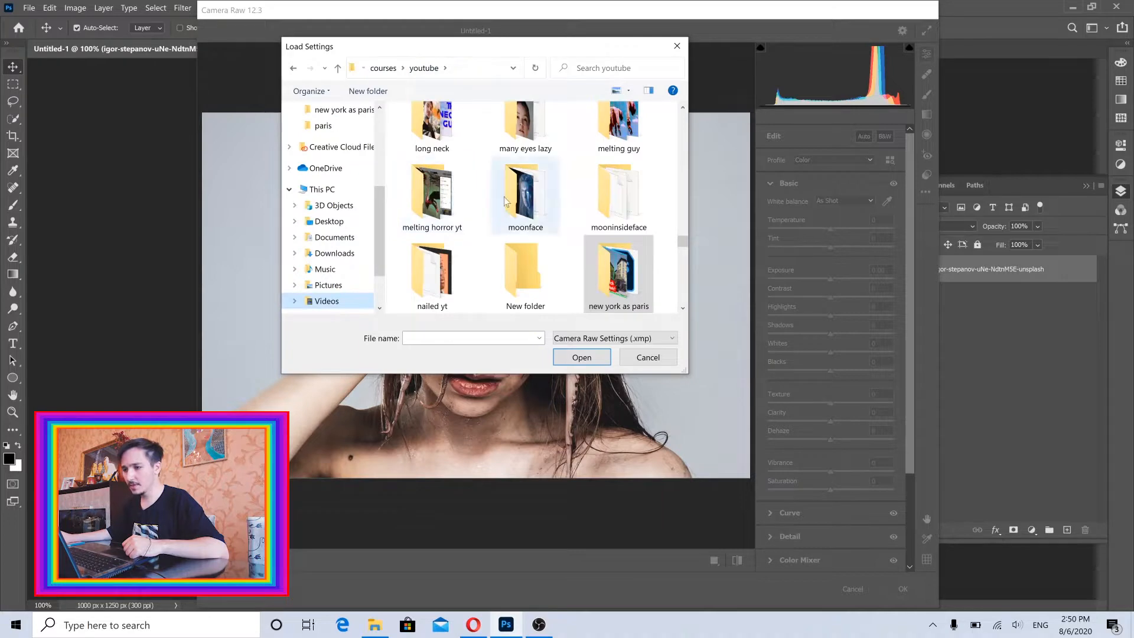
key("o")
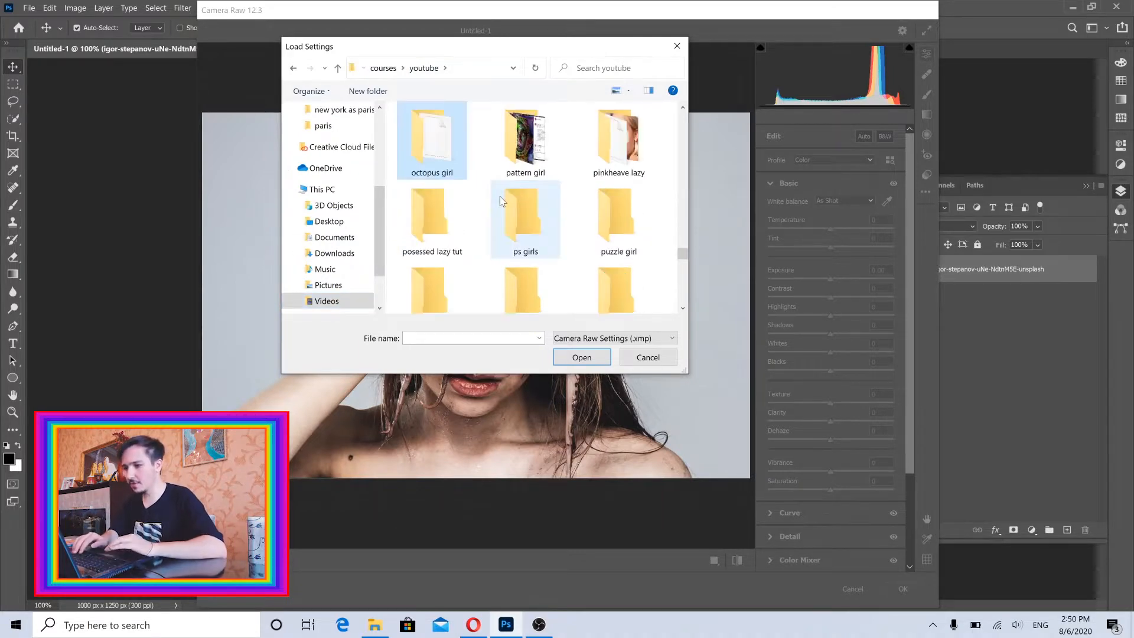
double_click(434, 146)
double_click(435, 147)
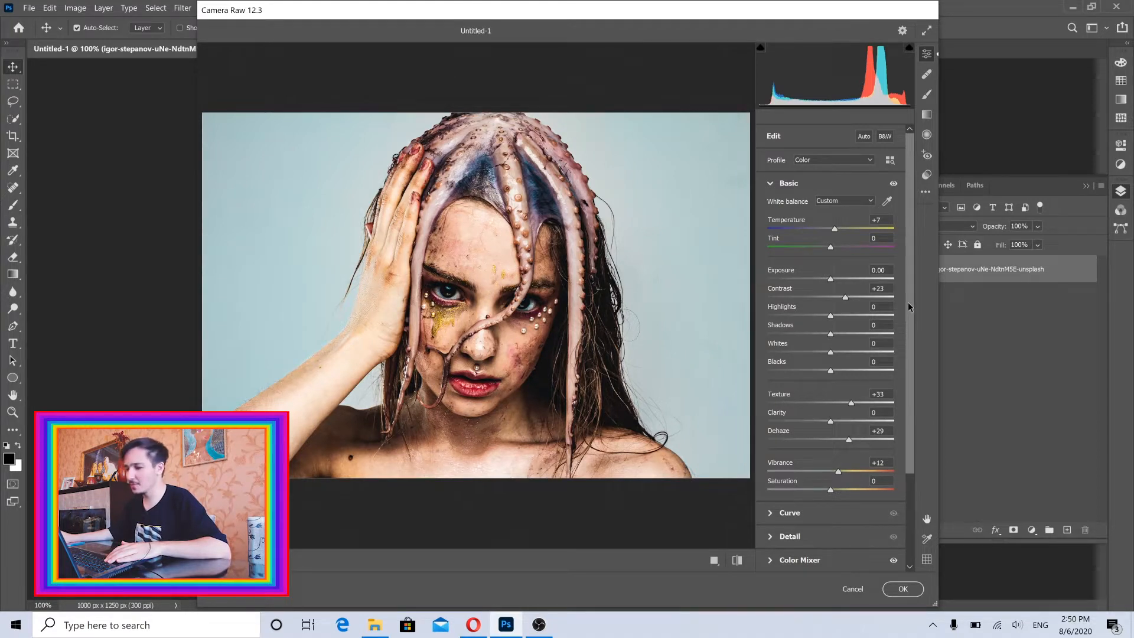
Try the white balance Temperature at -36 and +36, and undo the changes.
left_click_drag(908, 303, 908, 248)
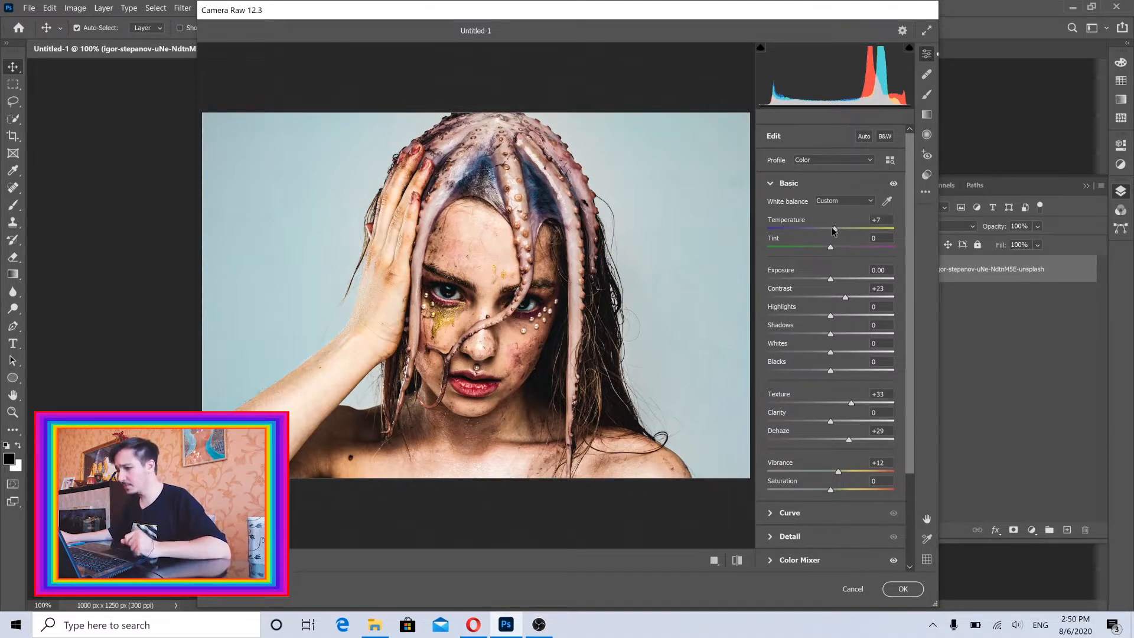
left_click_drag(834, 228, 805, 231)
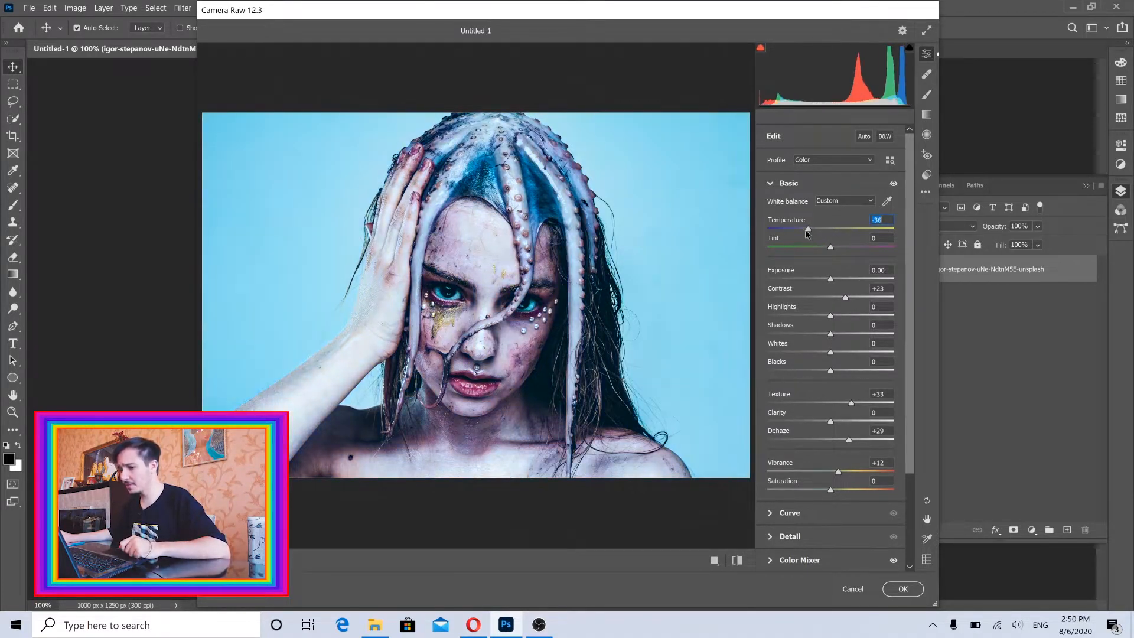
left_click(855, 230)
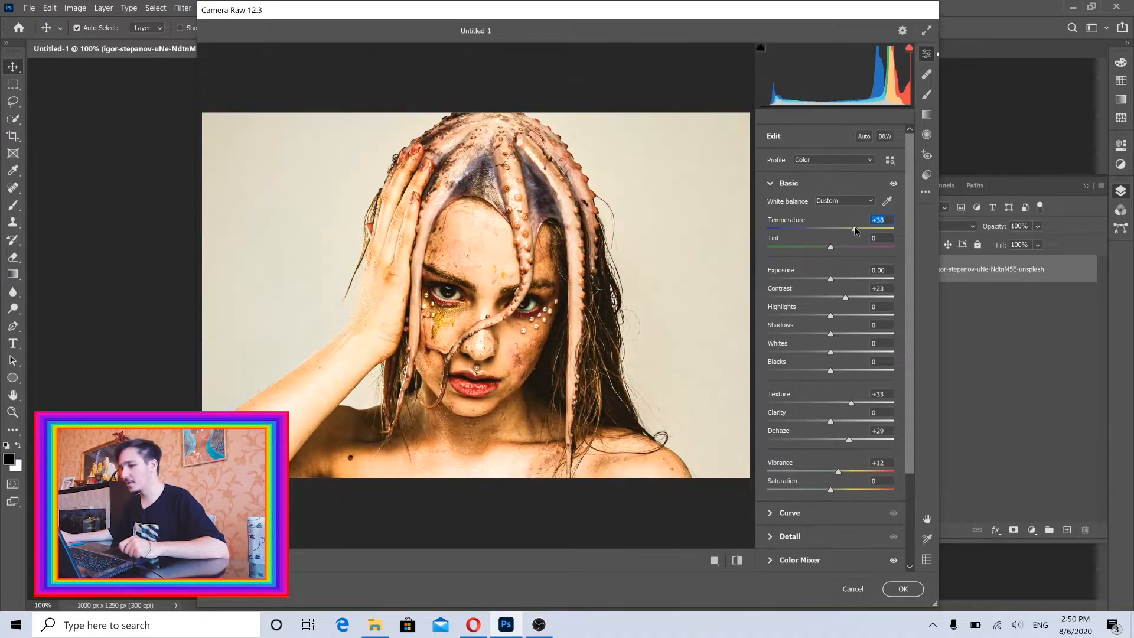
type("-36")
key("Tab")
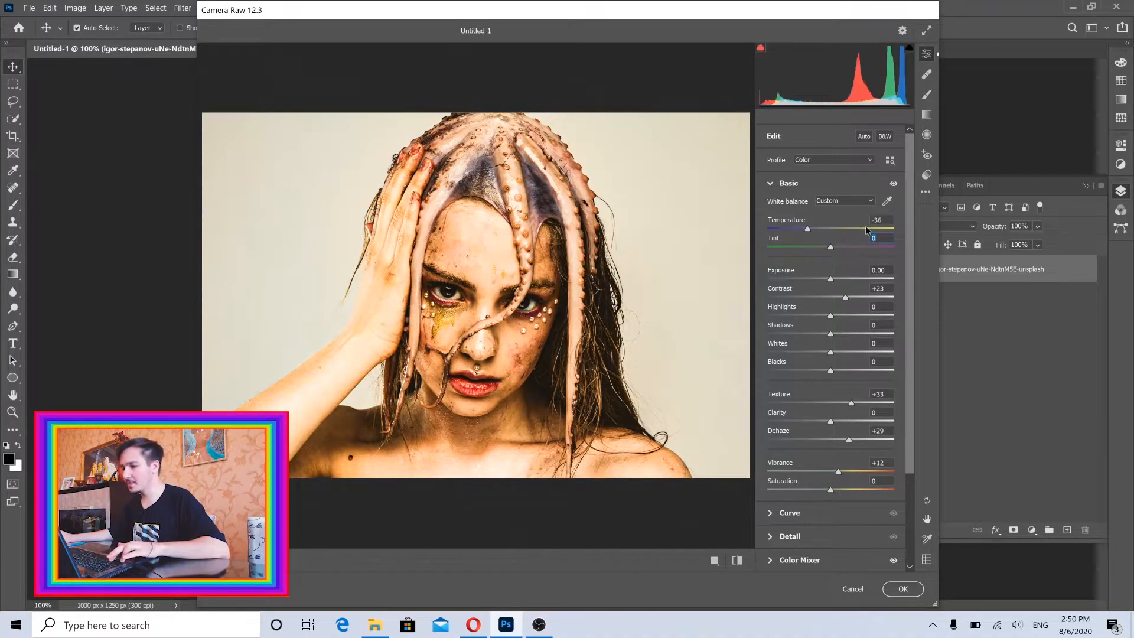
key("ctrl+z")
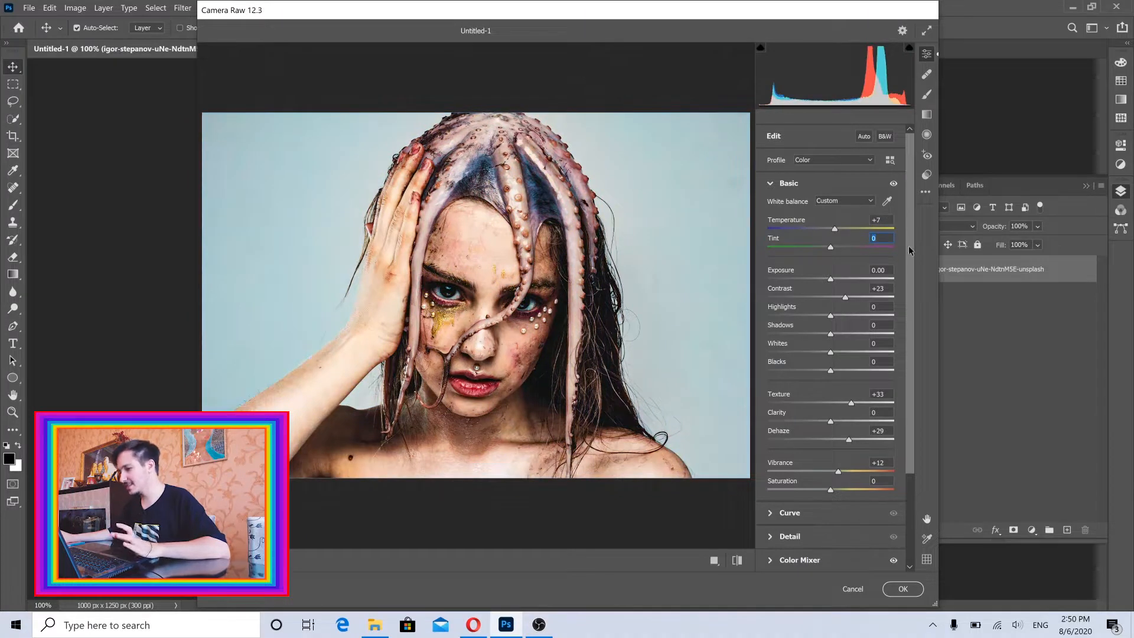
Try the image with Contrast reset to 0, and undo the reset.
left_click_drag(910, 250, 913, 276)
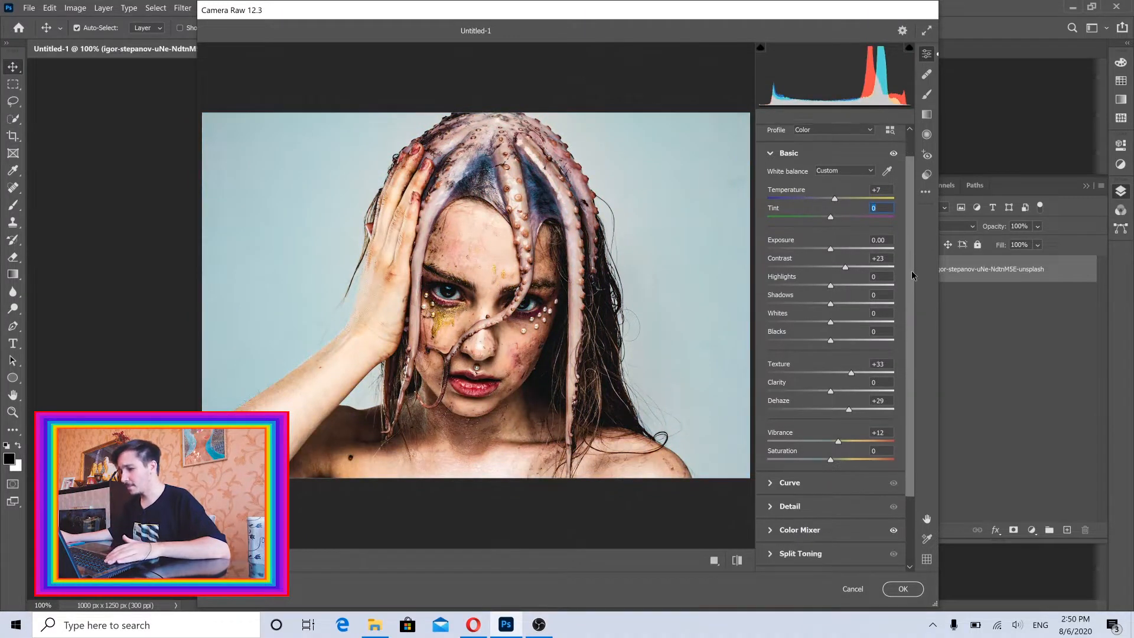
double_click(831, 268)
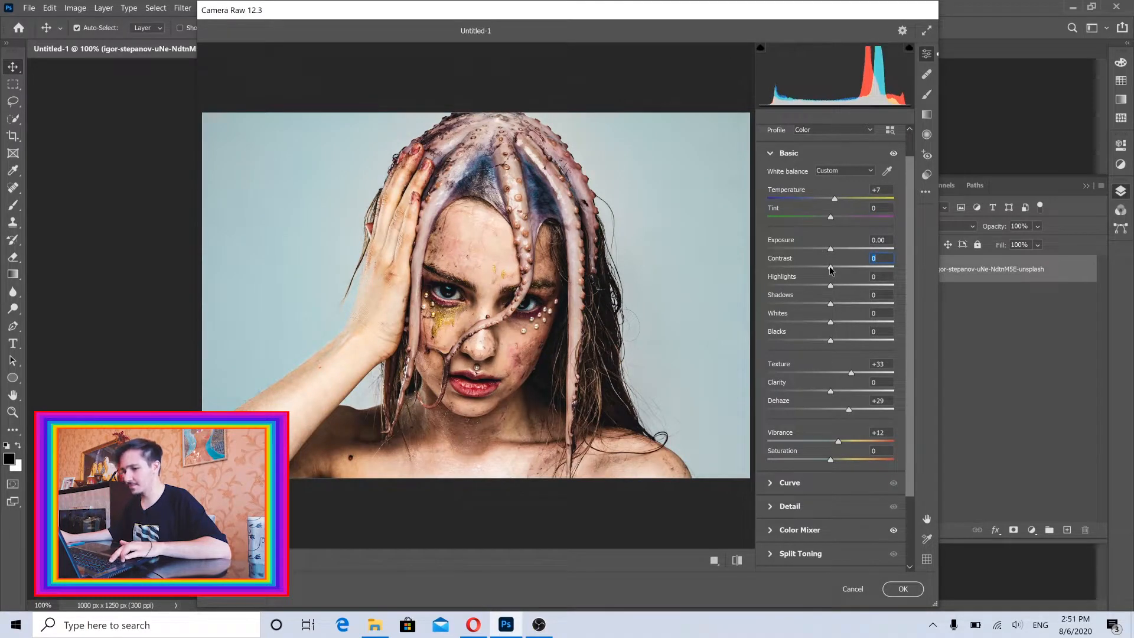
key("ctrl+z")
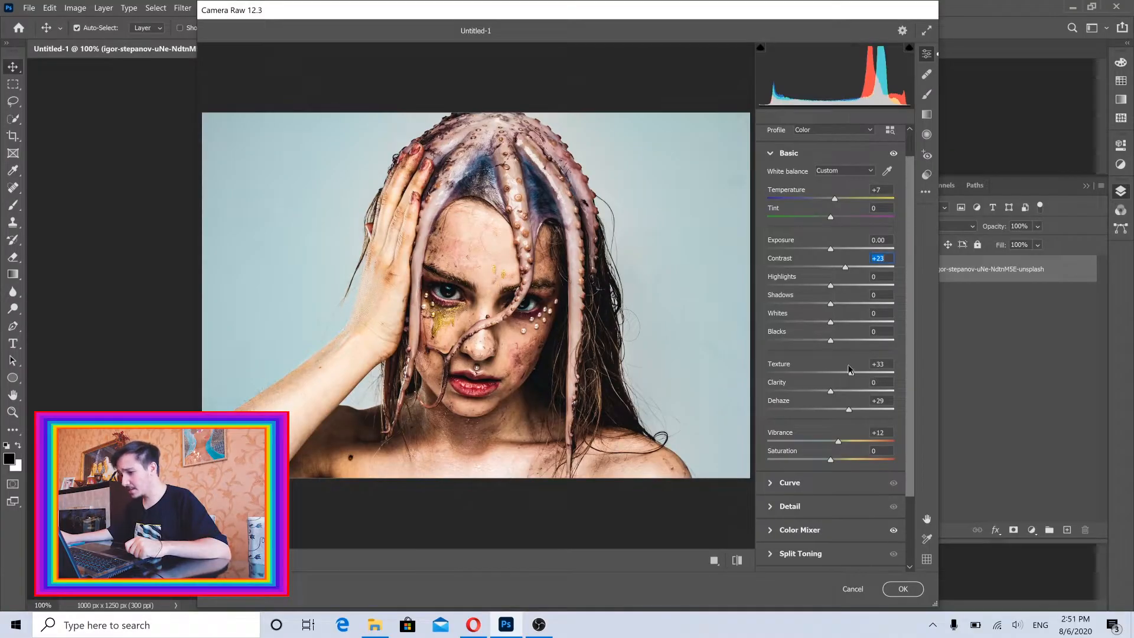
Try Texture at -100, inspect the skin on the forehead and around the eyes up close, and undo the Texture change.
scroll(463, 292, "up", 2)
scroll(462, 292, "down", 2)
scroll(463, 293, "up", 1)
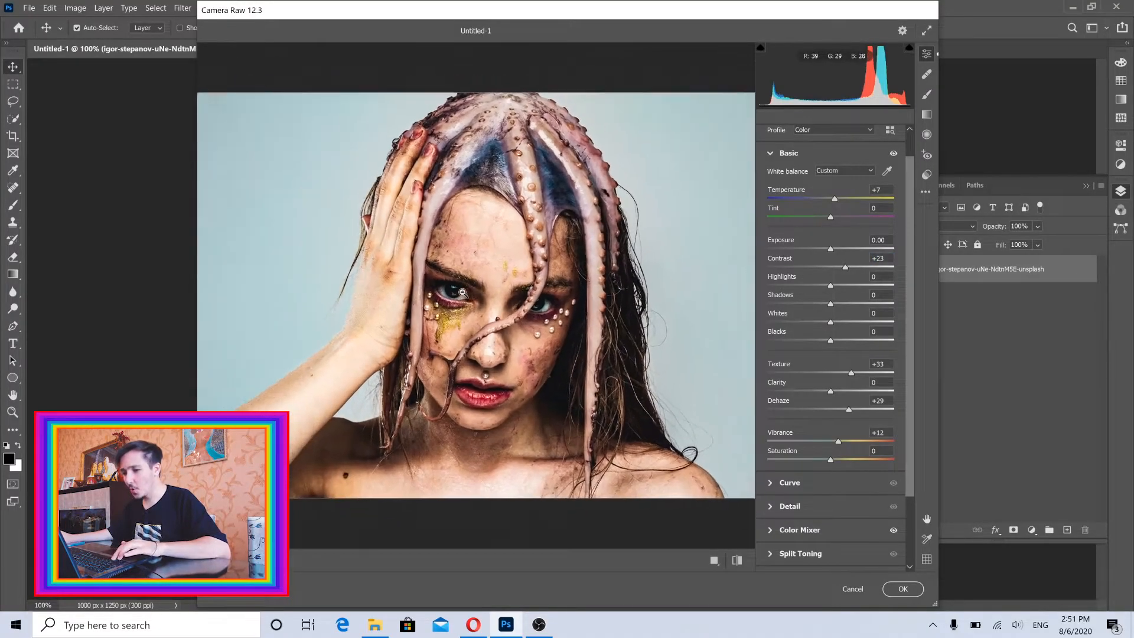
scroll(462, 293, "up", 1)
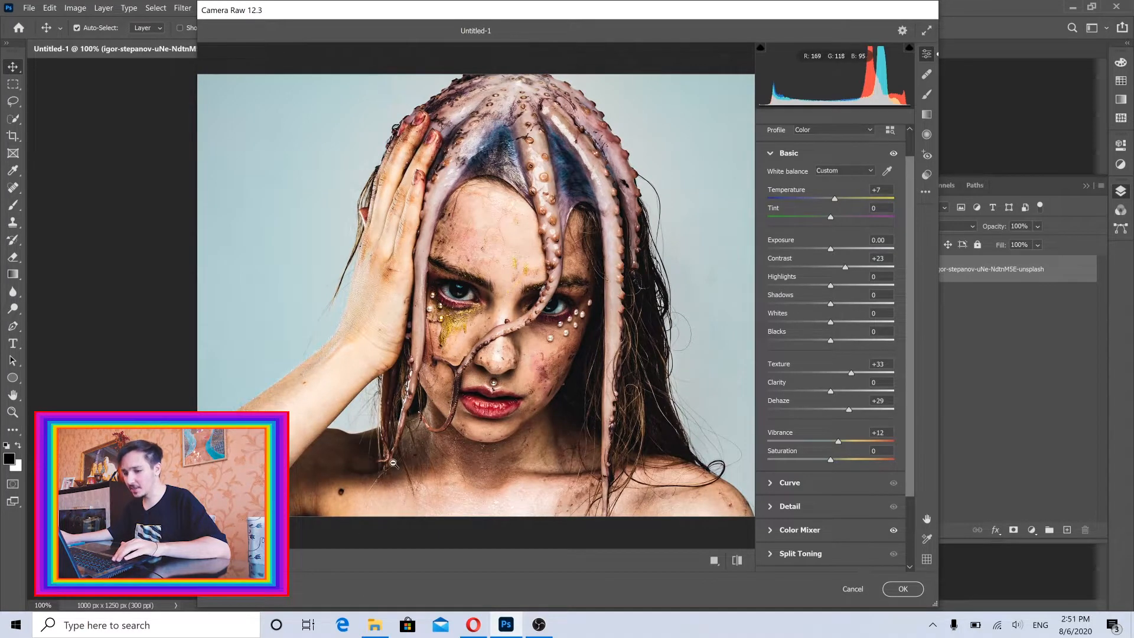
left_click(241, 560)
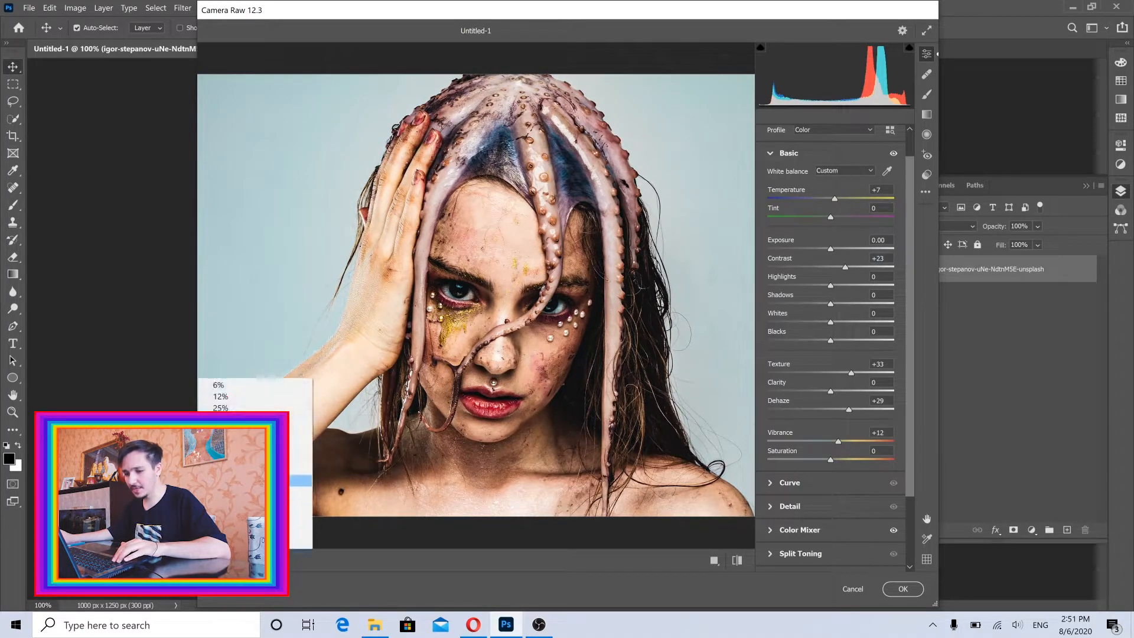
left_click(299, 492)
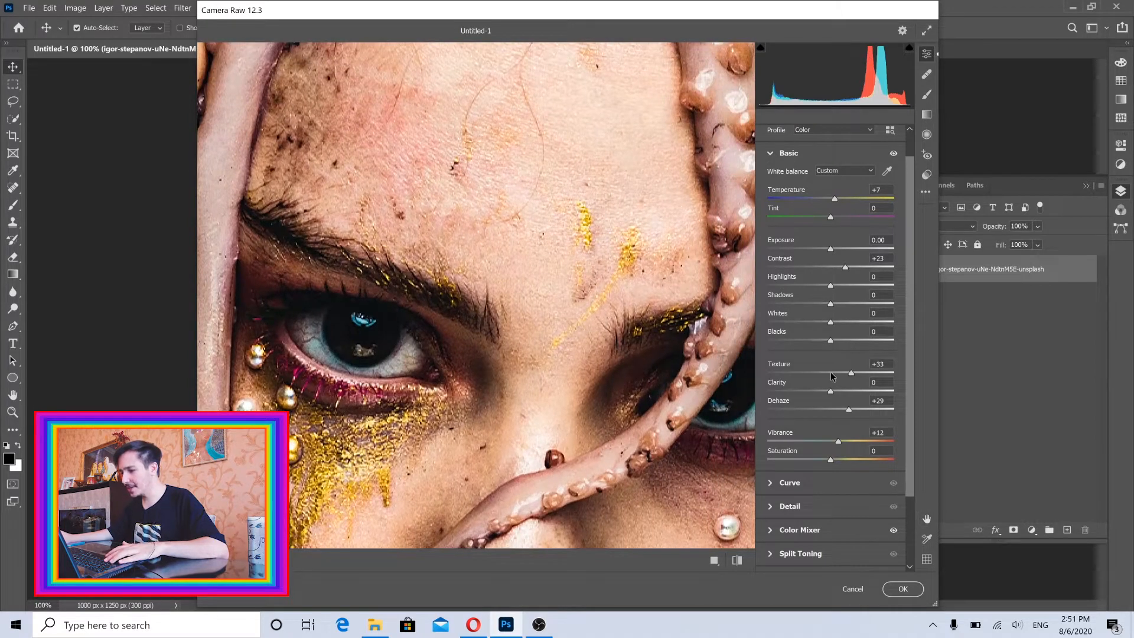
left_click_drag(830, 376, 762, 377)
left_click_drag(443, 218, 561, 354)
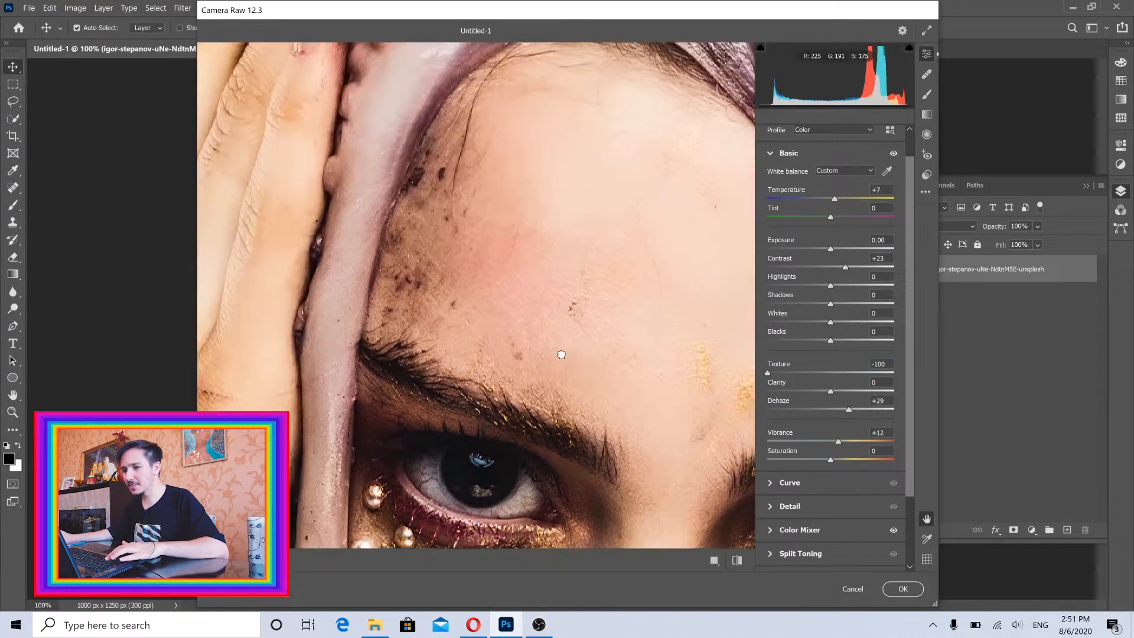
left_click_drag(607, 323, 448, 260)
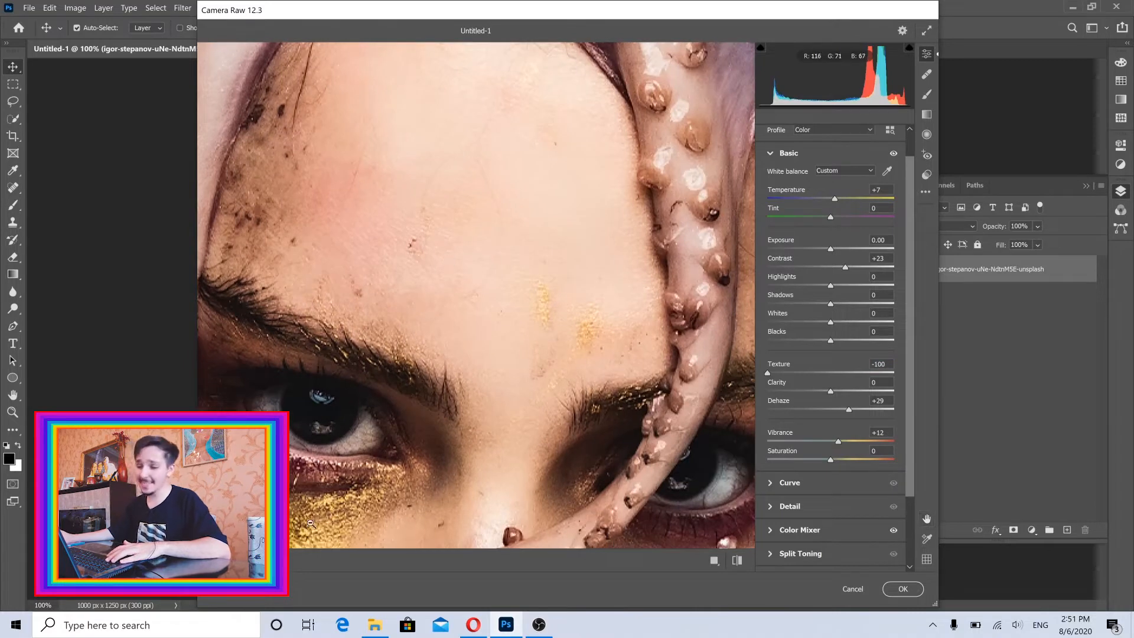
left_click(243, 561)
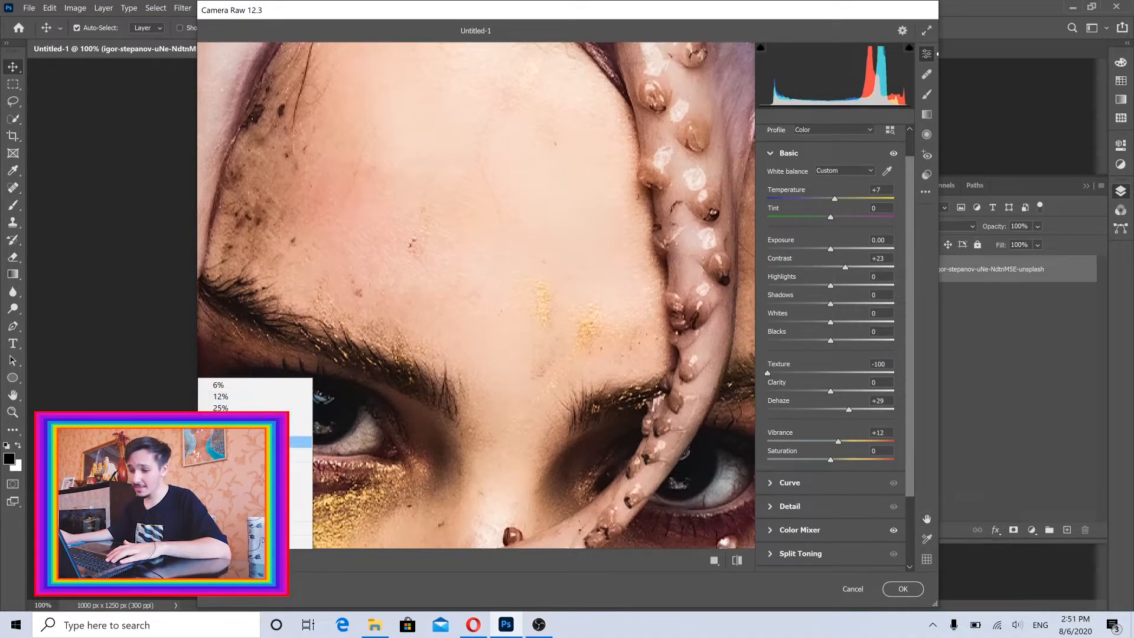
left_click(278, 441)
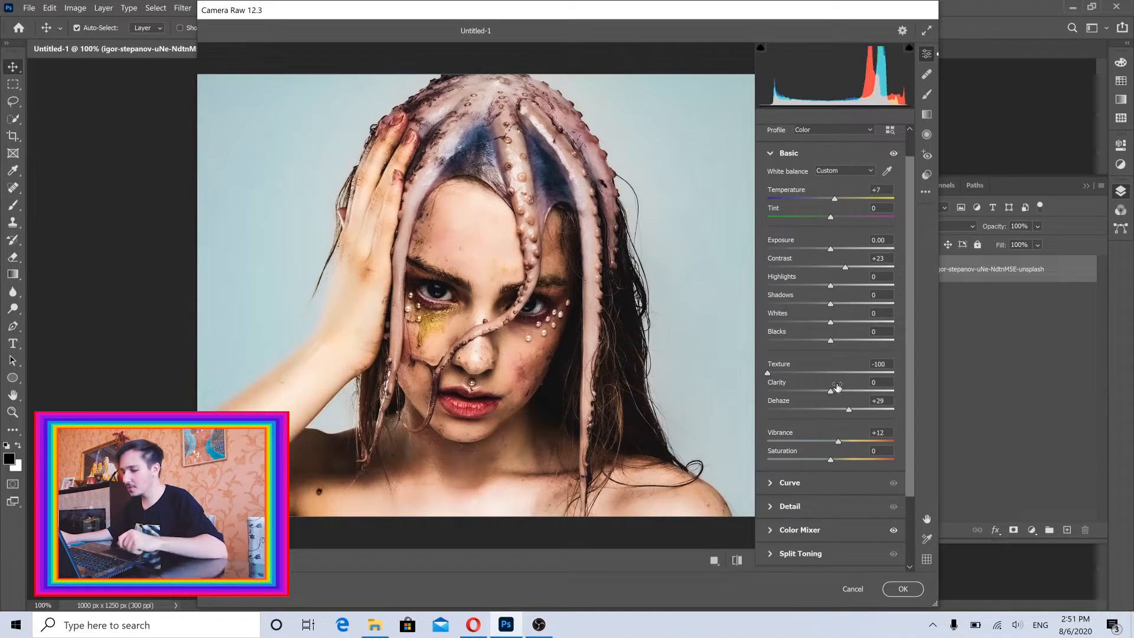
key("ctrl+z")
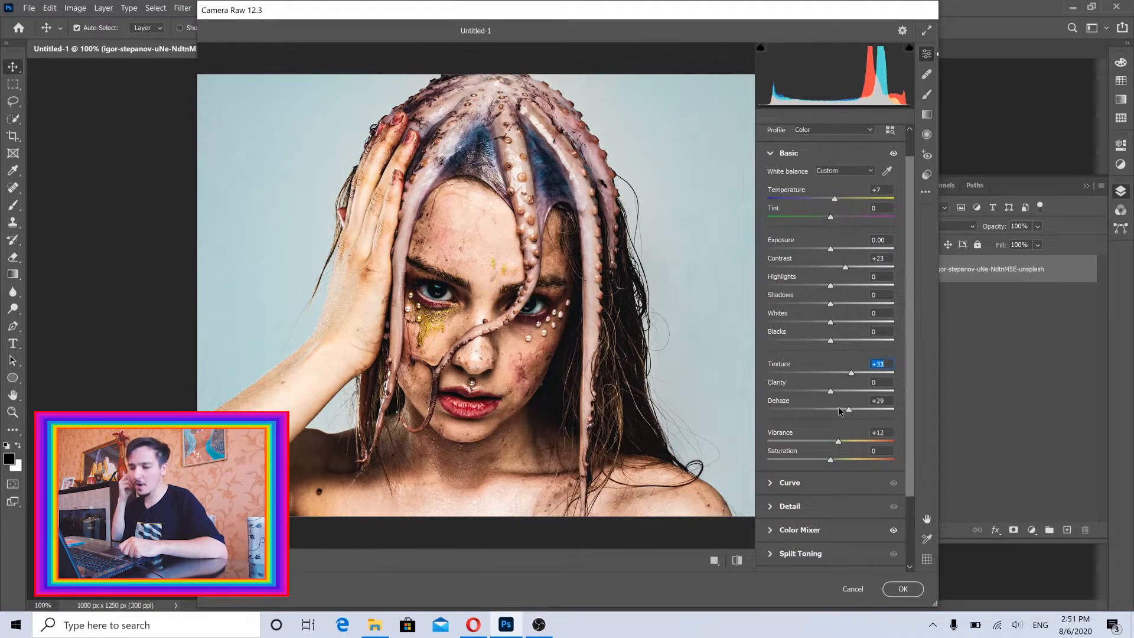
Try Dehaze at -57 and return it to +29.
left_click_drag(837, 407, 793, 406)
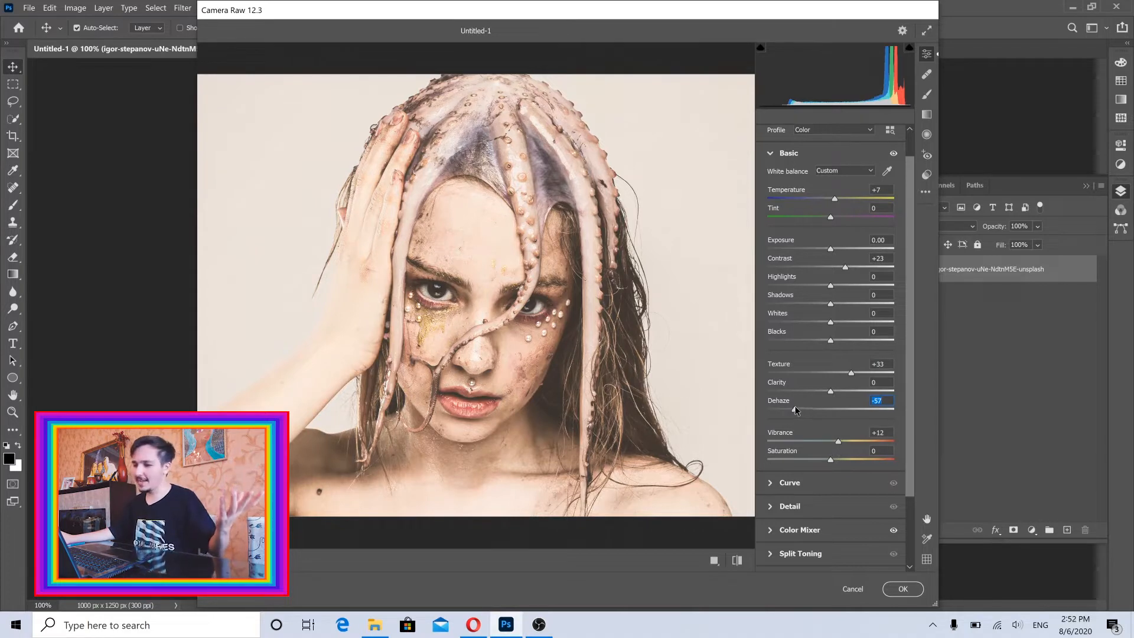
left_click_drag(802, 410, 853, 412)
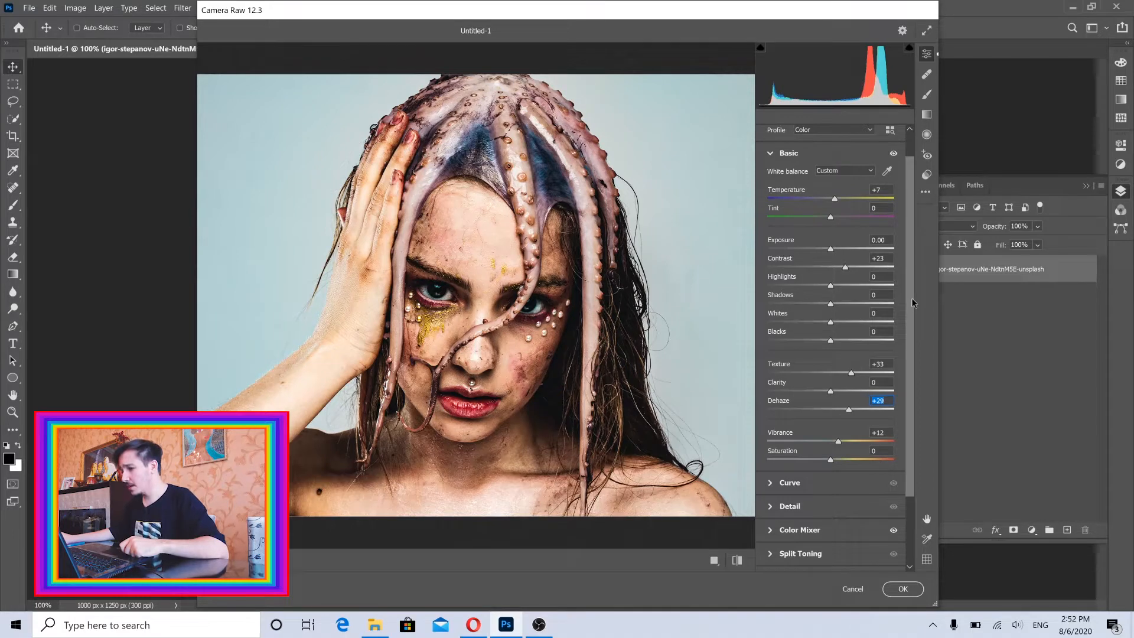
In the Color Mixer, try the Reds hue at +100 and -100, and set it to +2.
left_click_drag(912, 302, 909, 397)
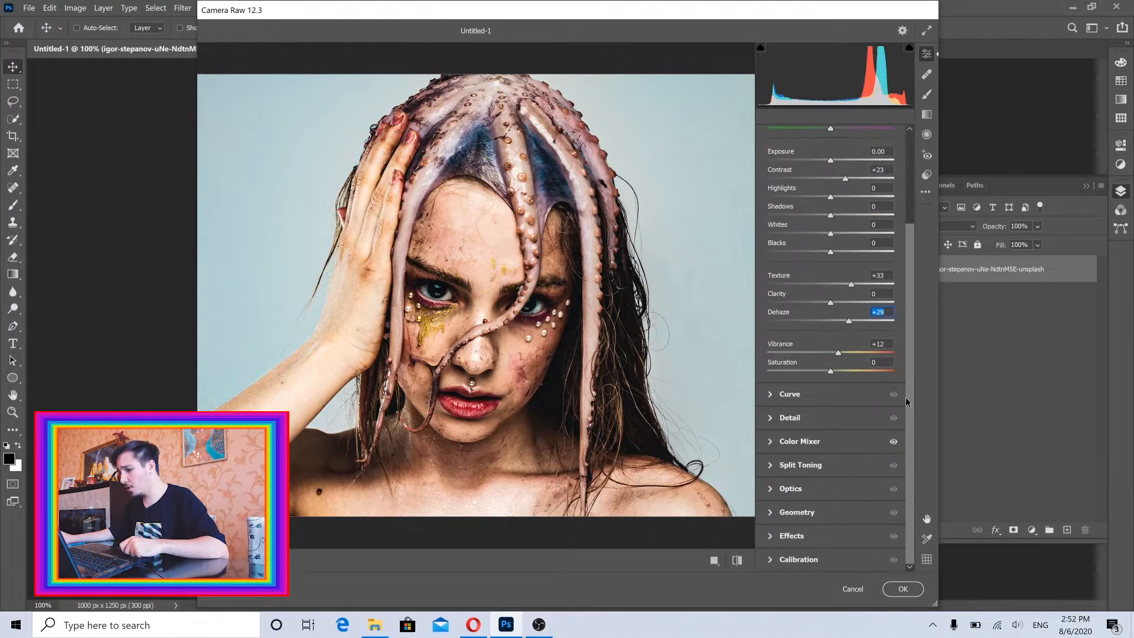
left_click(770, 442)
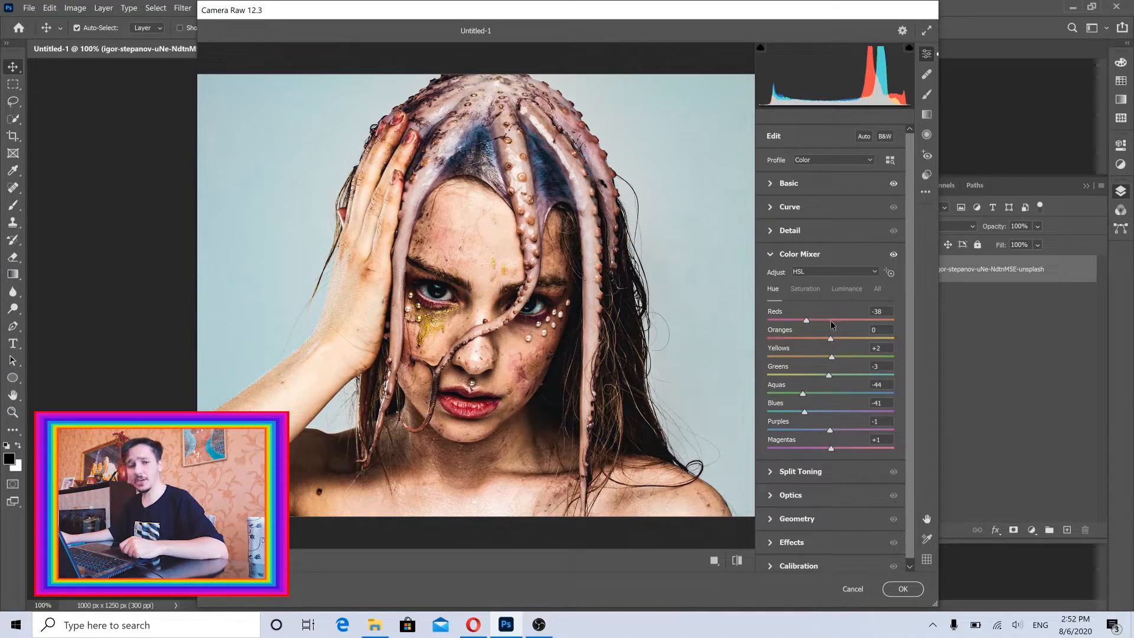
left_click_drag(831, 322, 921, 324)
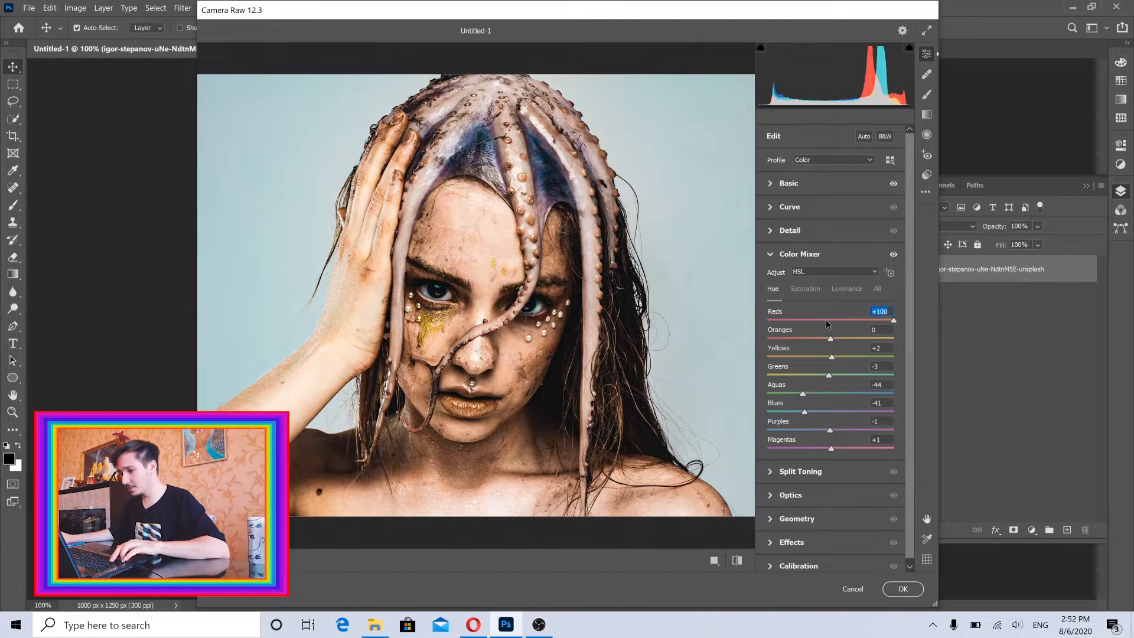
left_click_drag(827, 324, 706, 321)
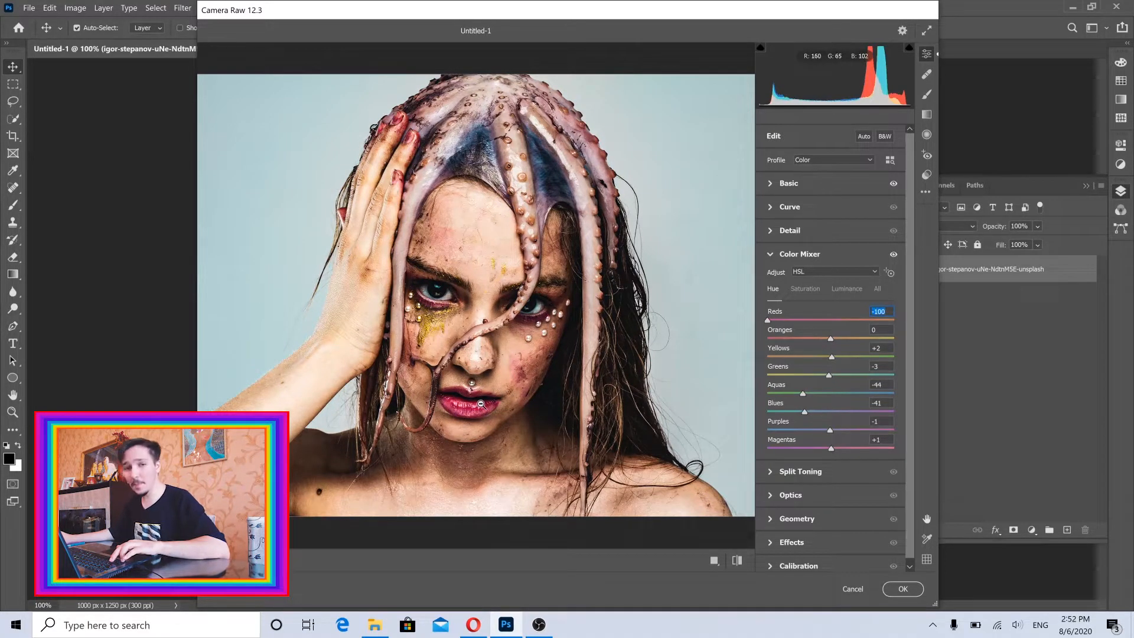
left_click(831, 322)
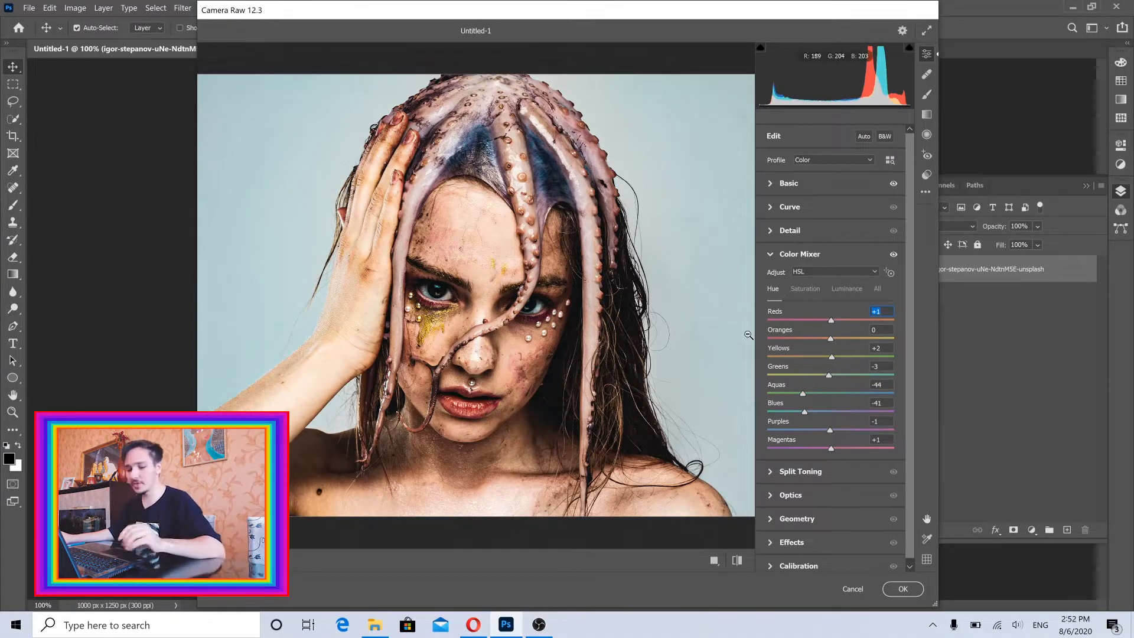
type("100")
key("Return")
type("2")
key("Return")
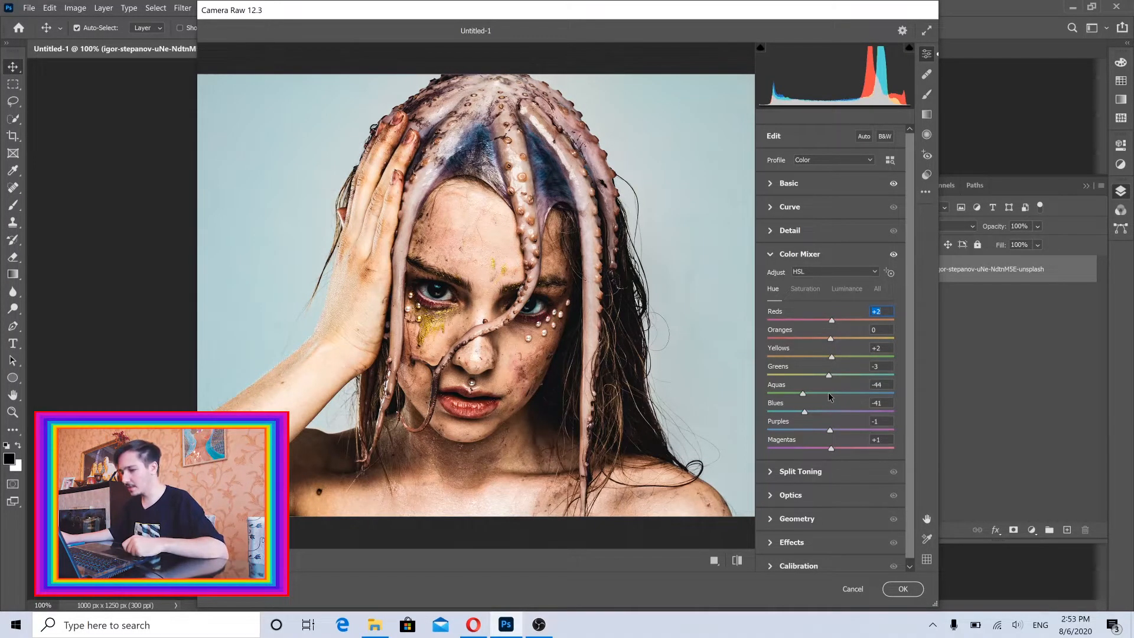
Try the Aquas hue at +100 and set it to -100.
left_click_drag(830, 394, 957, 401)
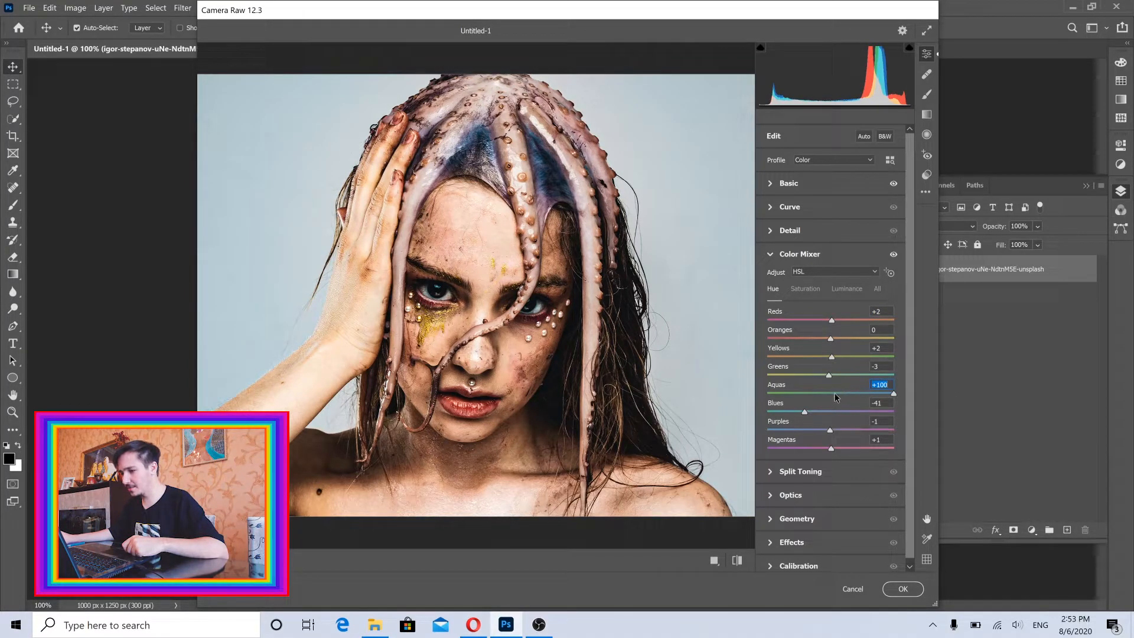
left_click_drag(836, 397, 712, 398)
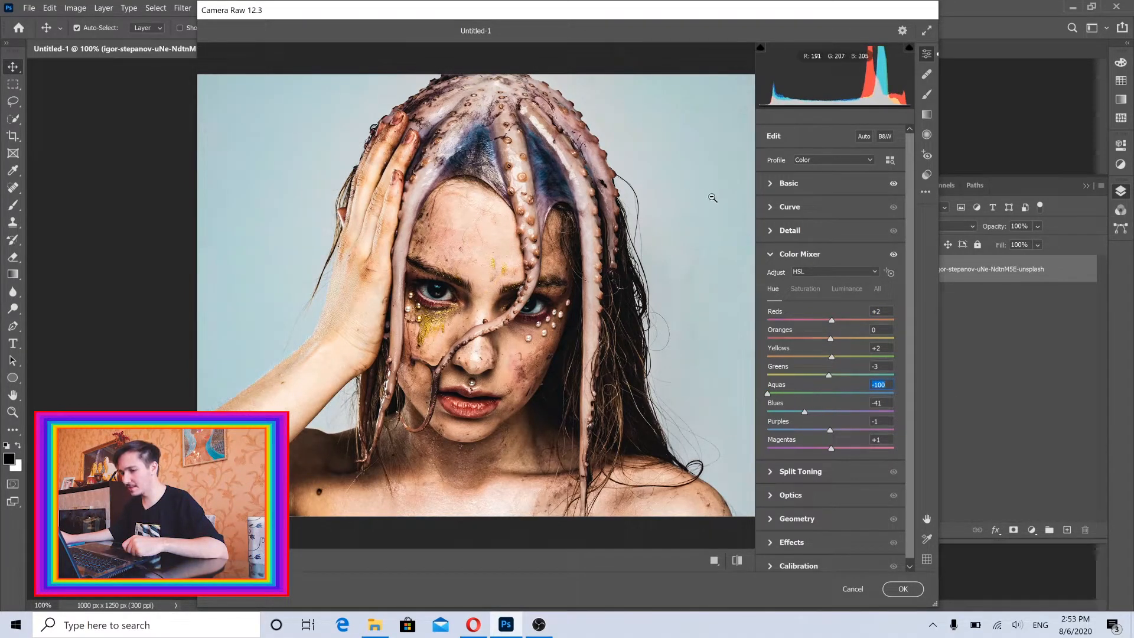
Reset the Aquas hue in the Color Mixer, try another value, and set it to -44.
left_click(443, 310)
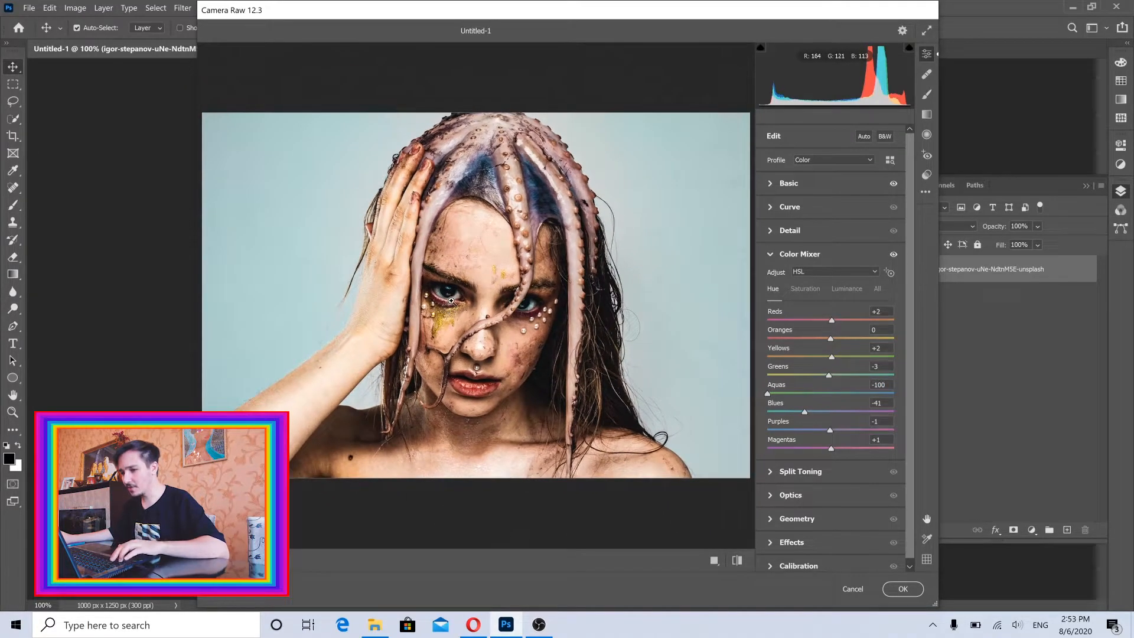
left_click(452, 303)
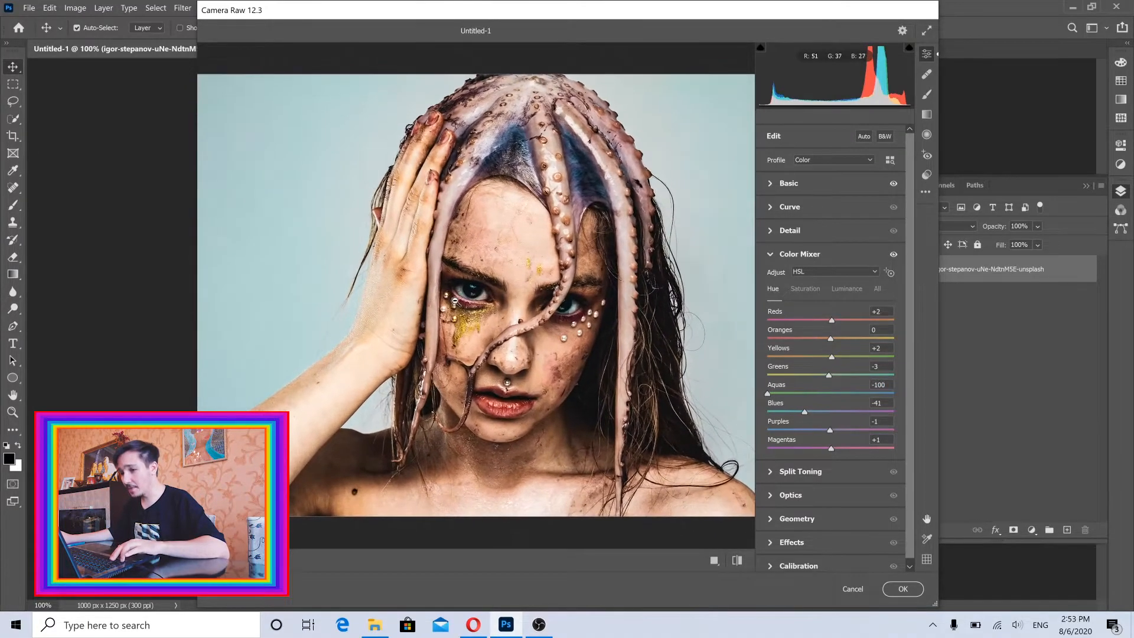
double_click(833, 394)
type("100")
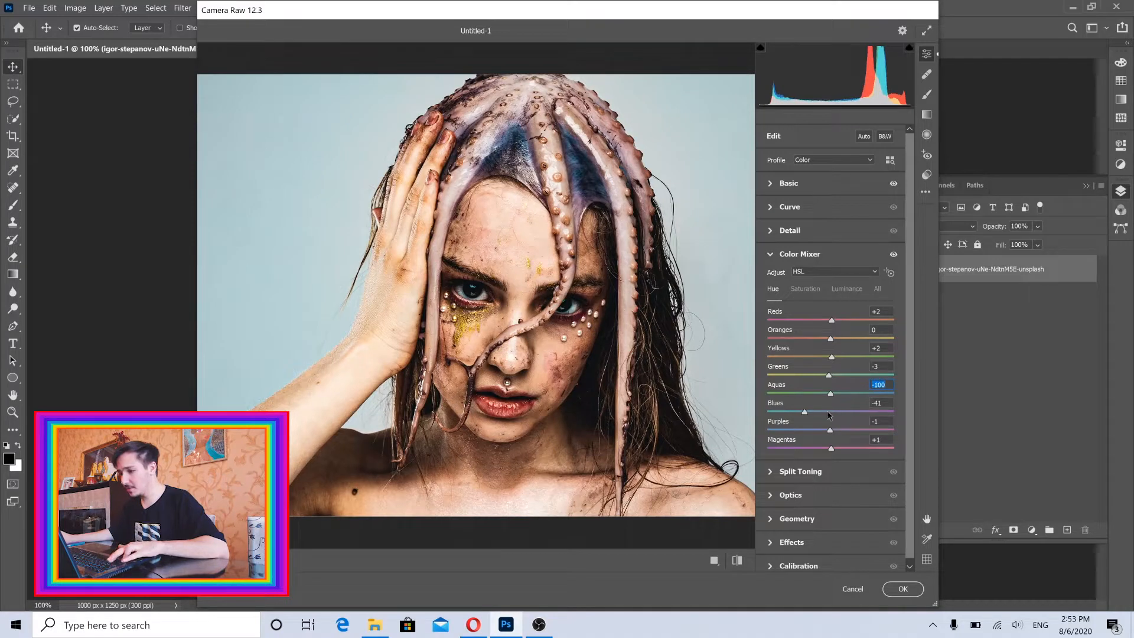
key("Return")
type("-44")
key("Return")
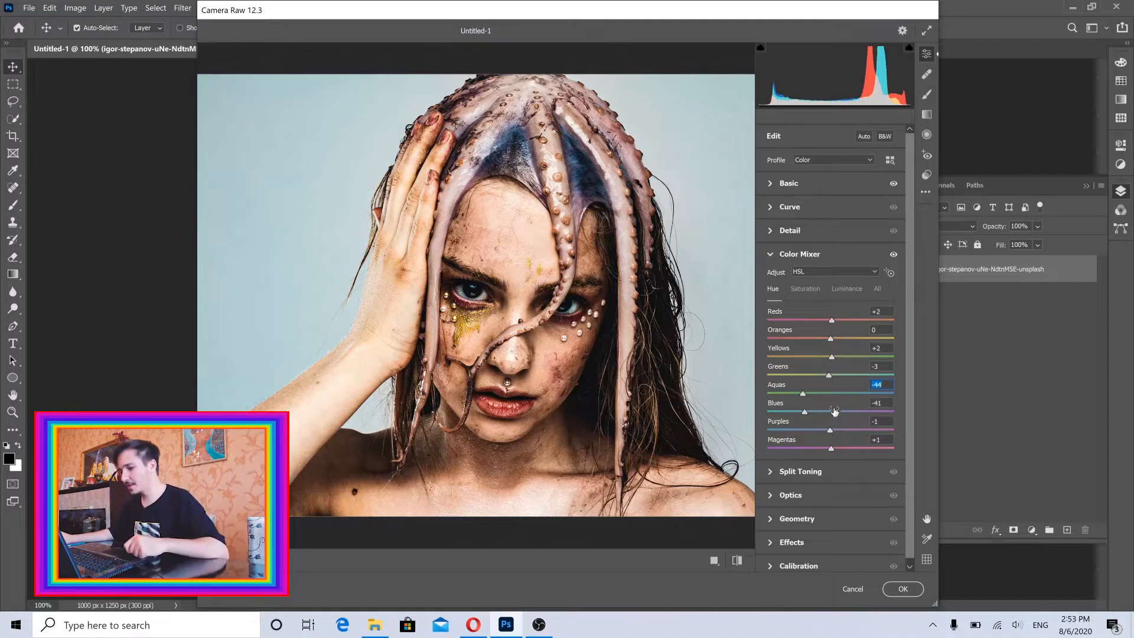
Try the Blues hue at +100 and return it to -41.
left_click(829, 411)
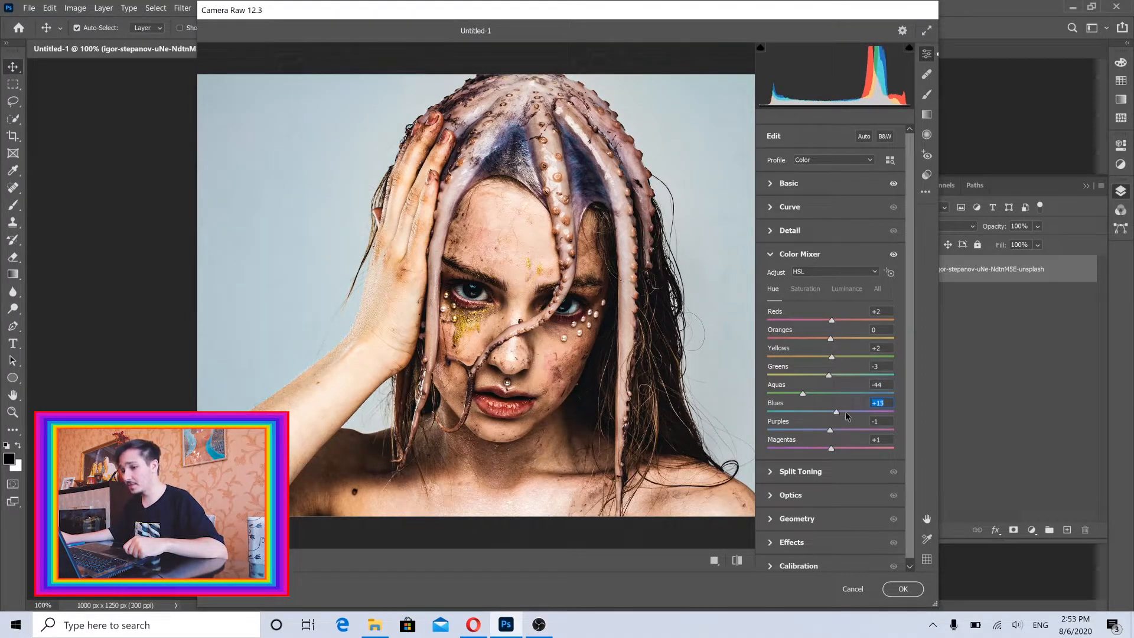
left_click_drag(845, 415, 956, 415)
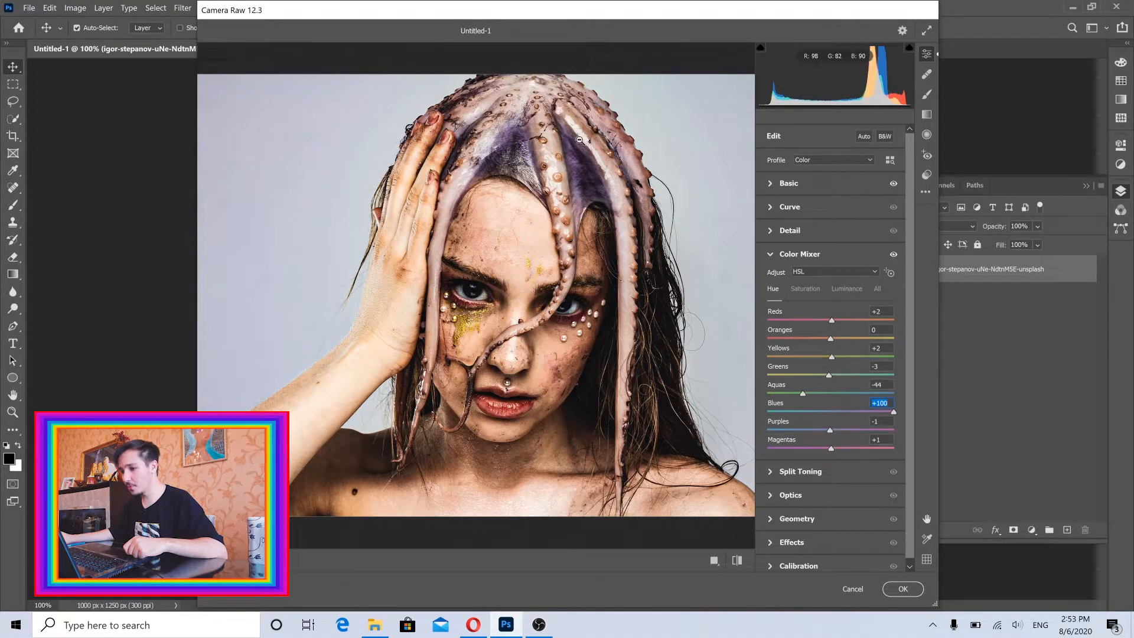
left_click_drag(830, 415, 895, 414)
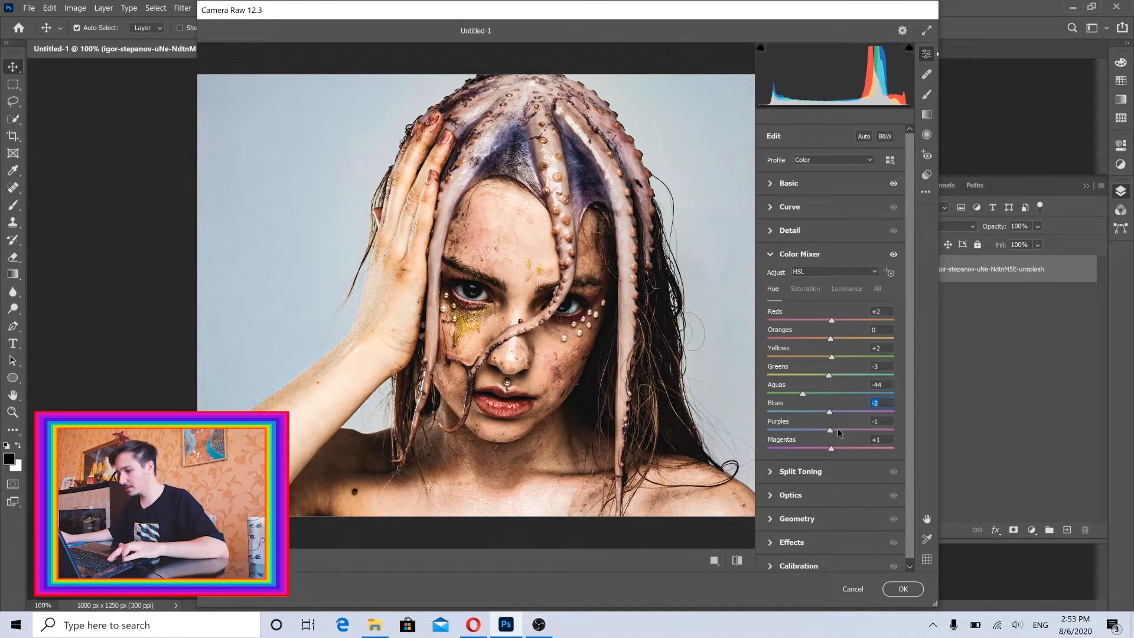
type("-41")
key("Return")
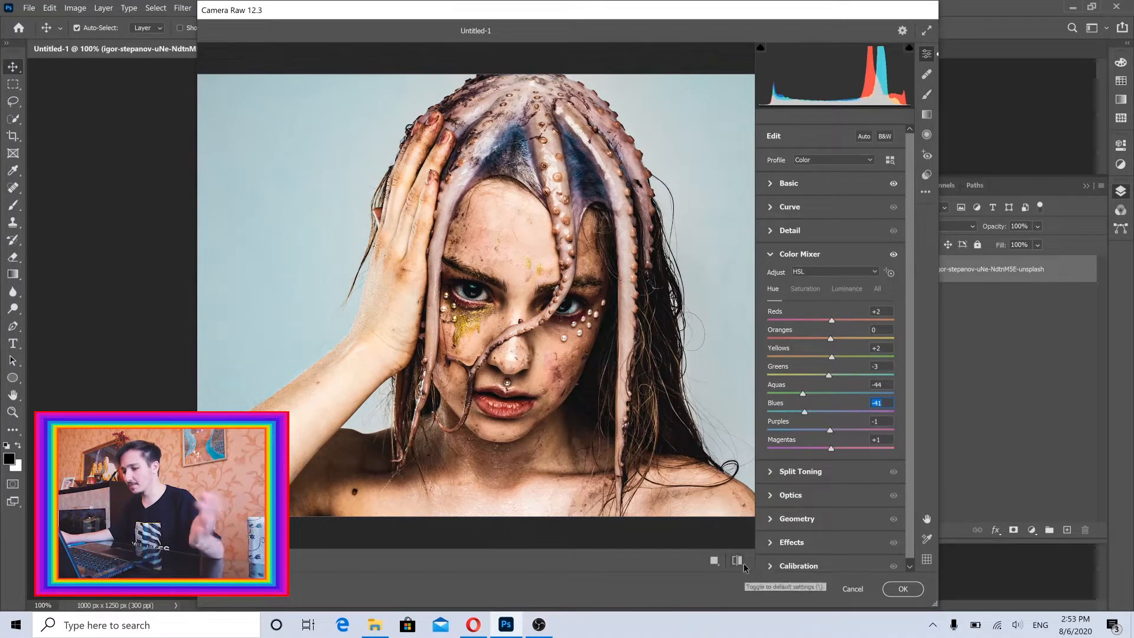
Compare the face side by side before and after the adjustments, and apply the Camera Raw filter.
left_click(713, 561)
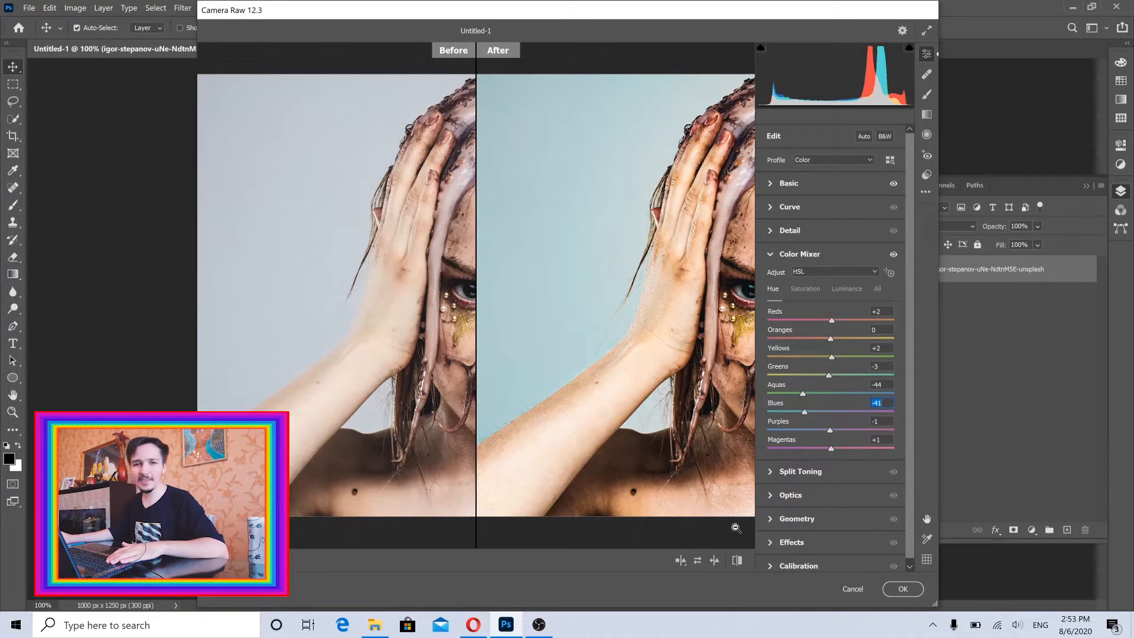
key("space")
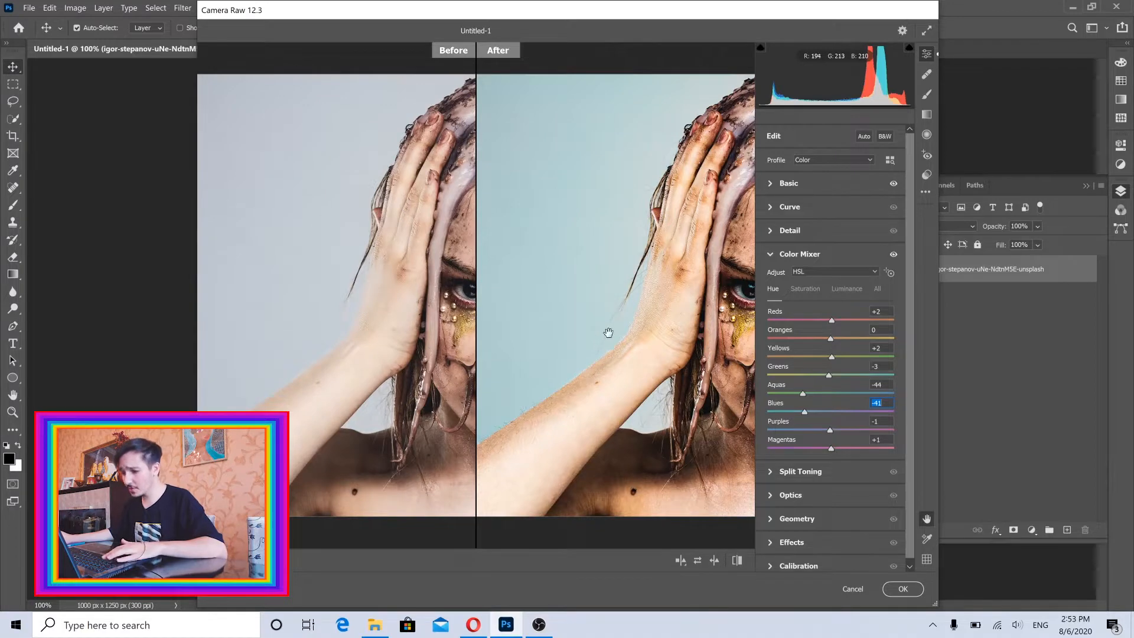
left_click_drag(619, 326, 507, 324)
left_click_drag(595, 297, 540, 305)
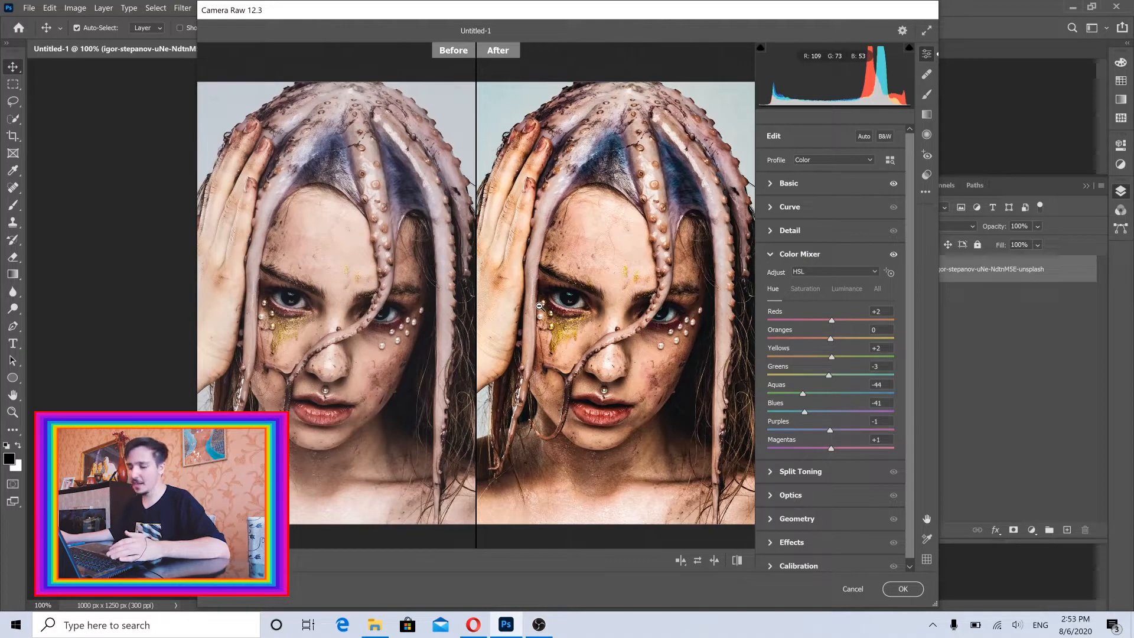
left_click(897, 594)
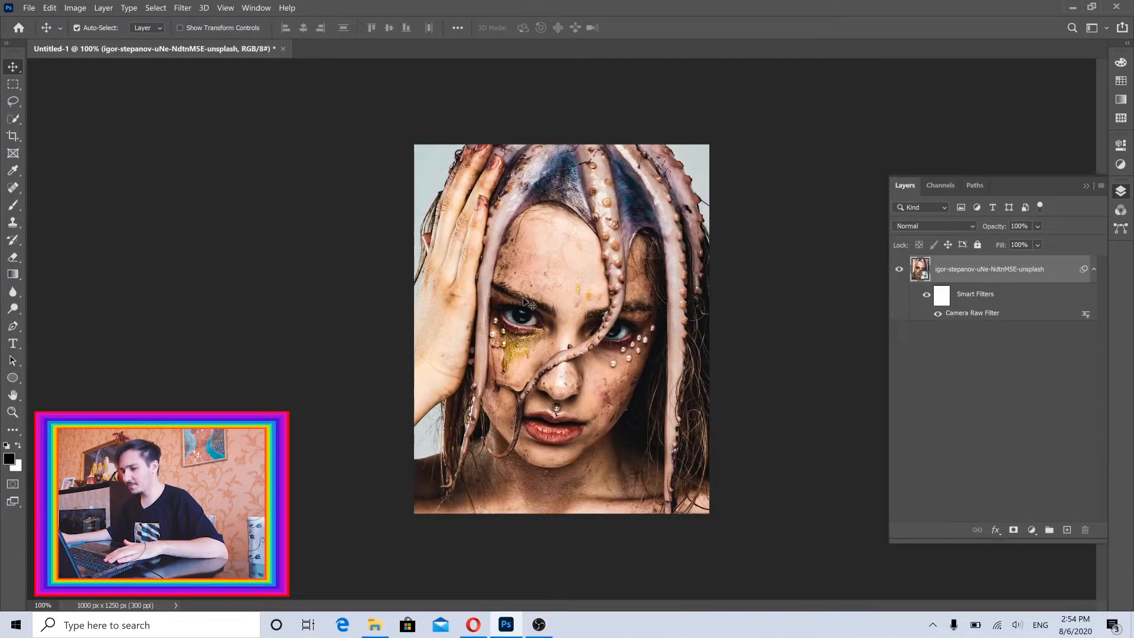
Add a new empty layer above the portrait and choose the Brush tool.
scroll(563, 328, "up", 2)
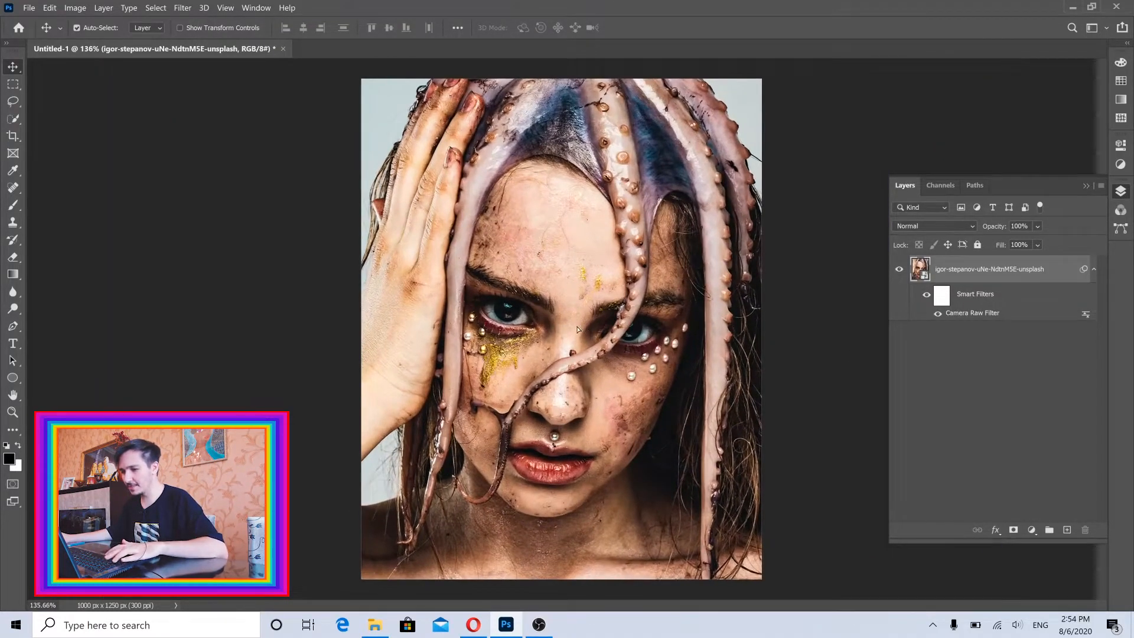
left_click_drag(577, 329, 572, 329)
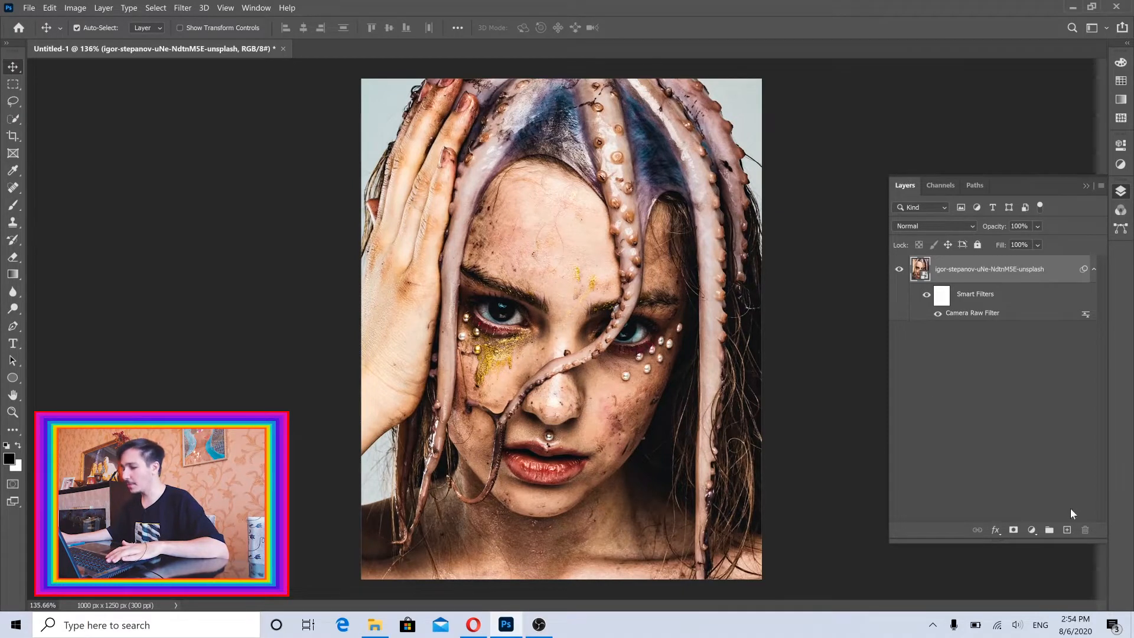
left_click(1066, 531)
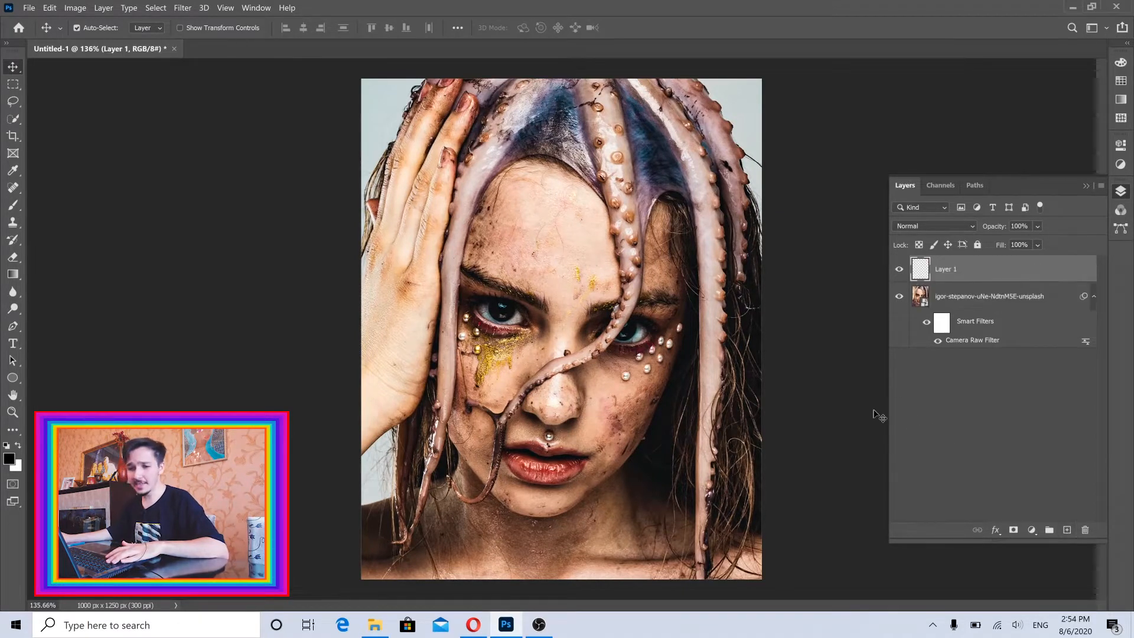
left_click(11, 205)
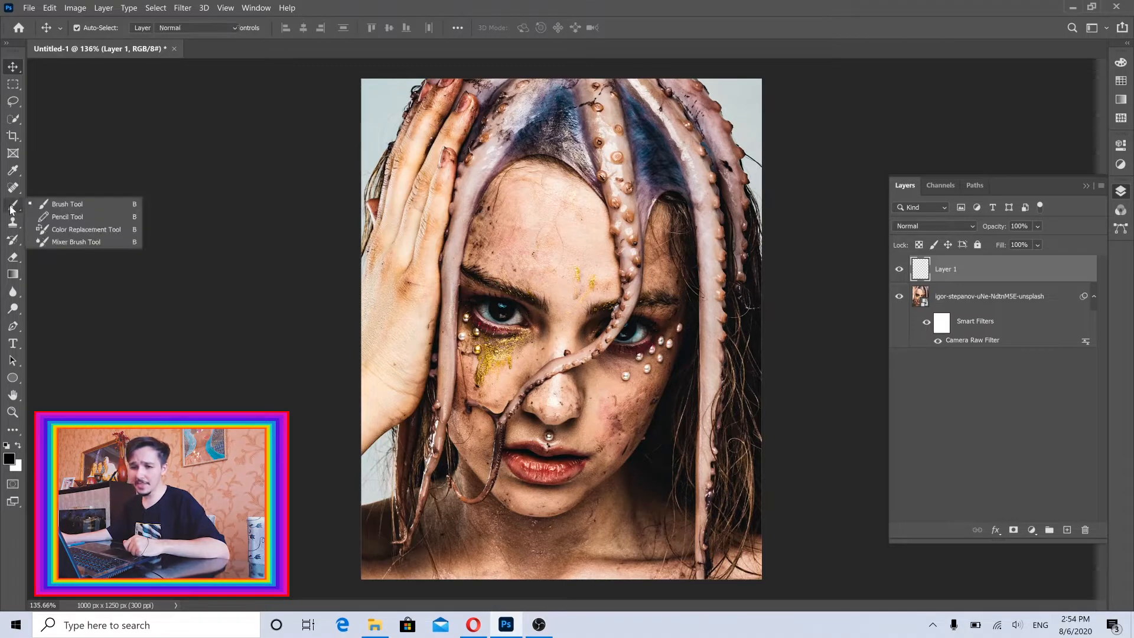
left_click(62, 208)
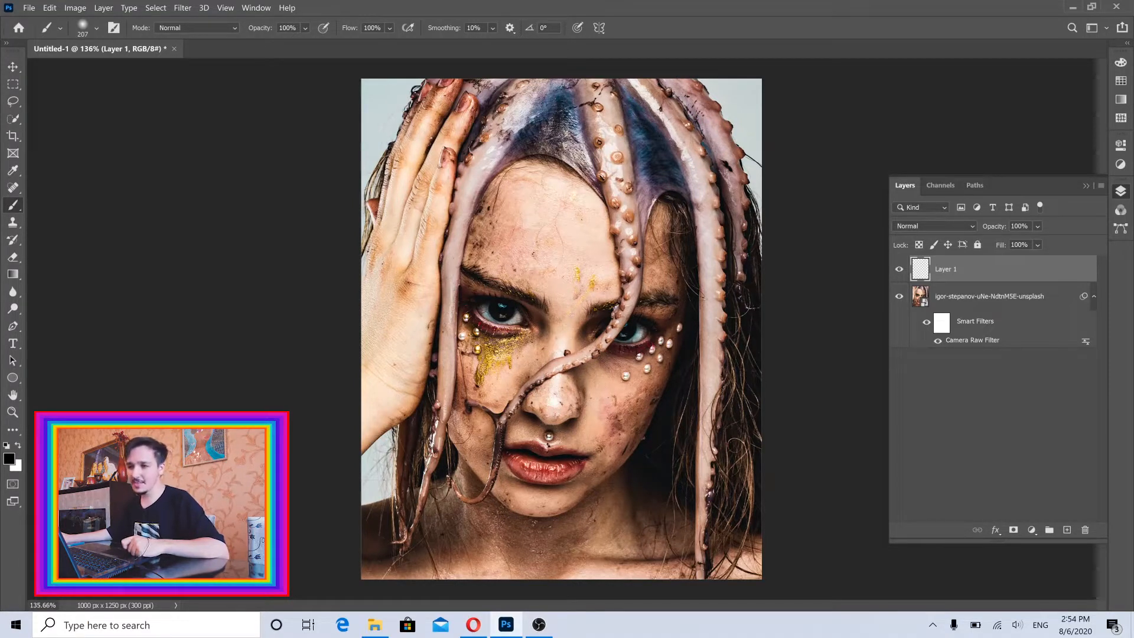
Set the brush smoothing to 0% and give the soft round brush a size of 47 px.
left_click(491, 27)
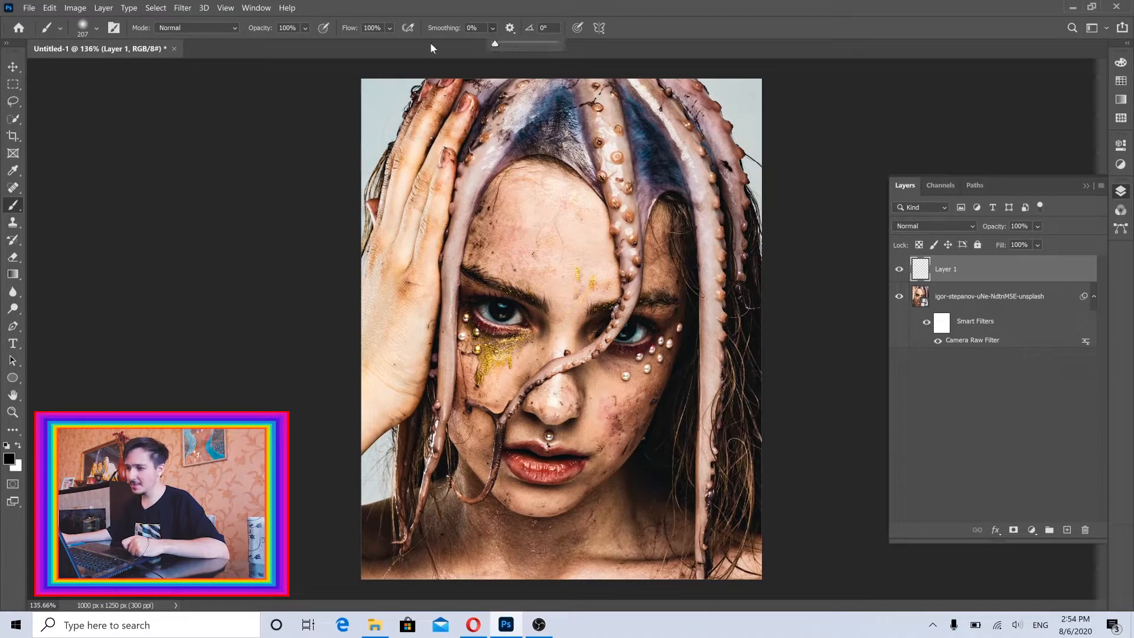
left_click(418, 12)
scroll(523, 339, "up", 5)
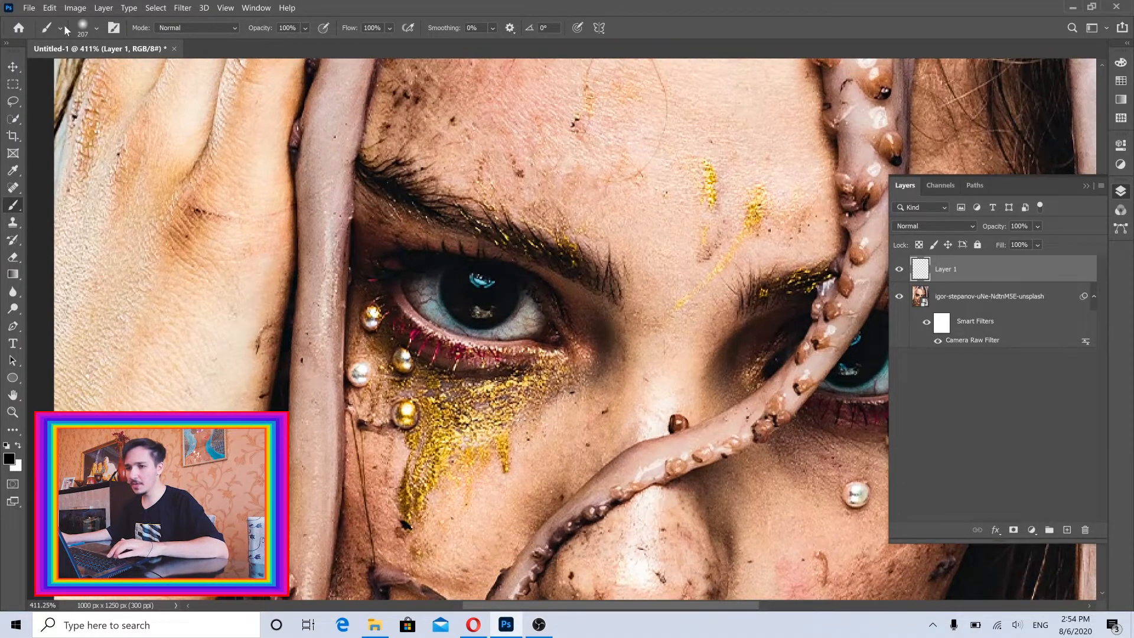
left_click(96, 29)
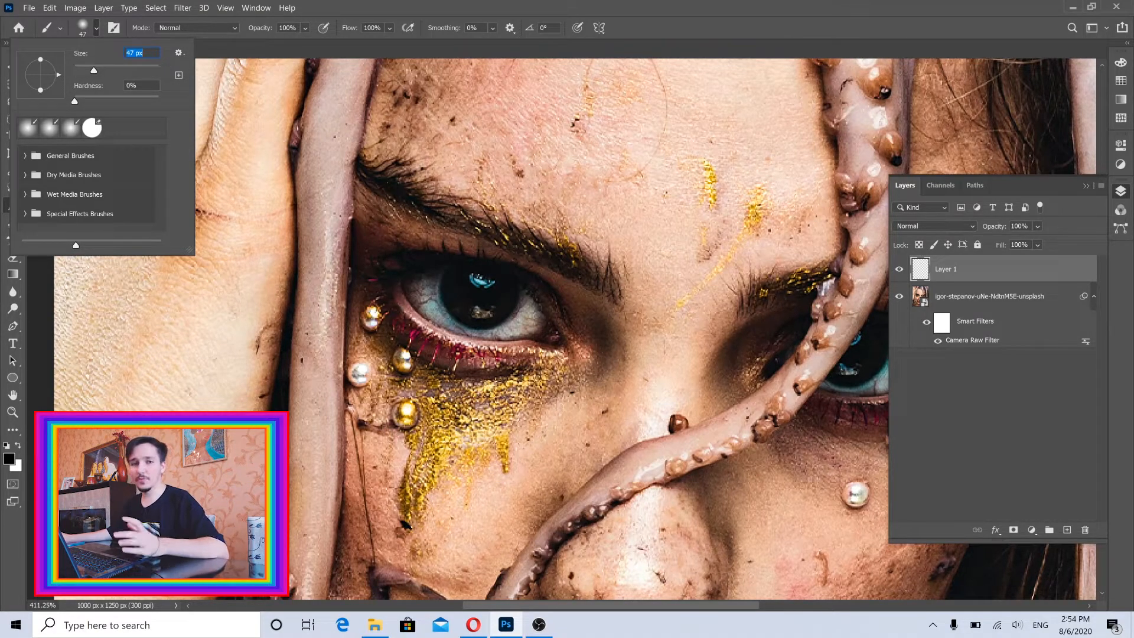
key("Return")
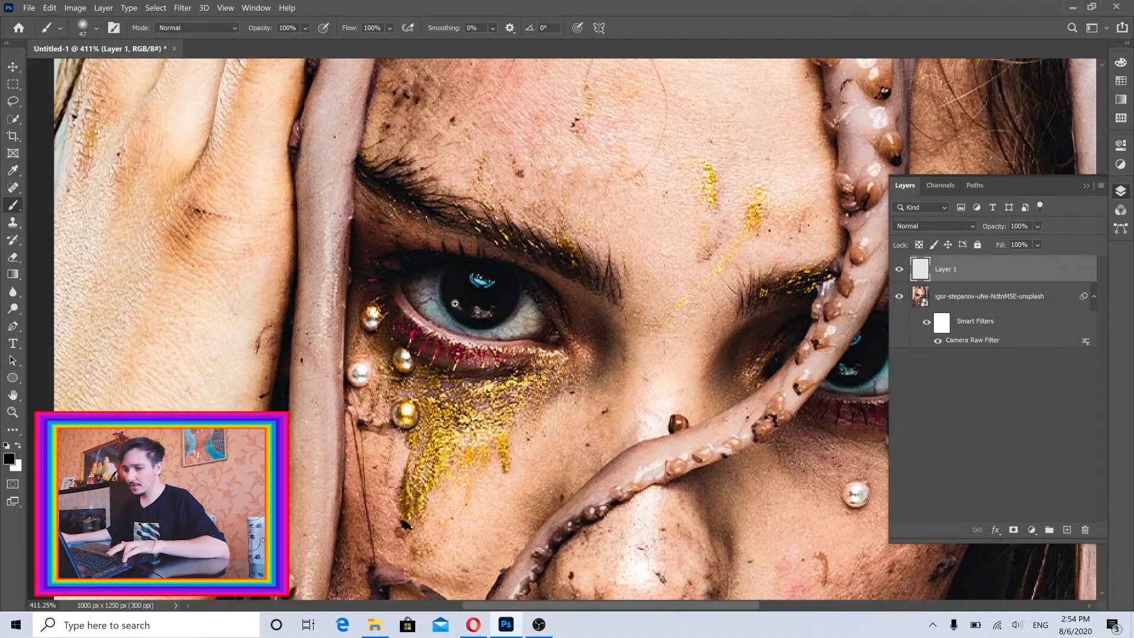
Try painting the white of the eye above the gold glitter black, reducing the brush to 29 px and 15 px.
scroll(469, 311, "up", 3)
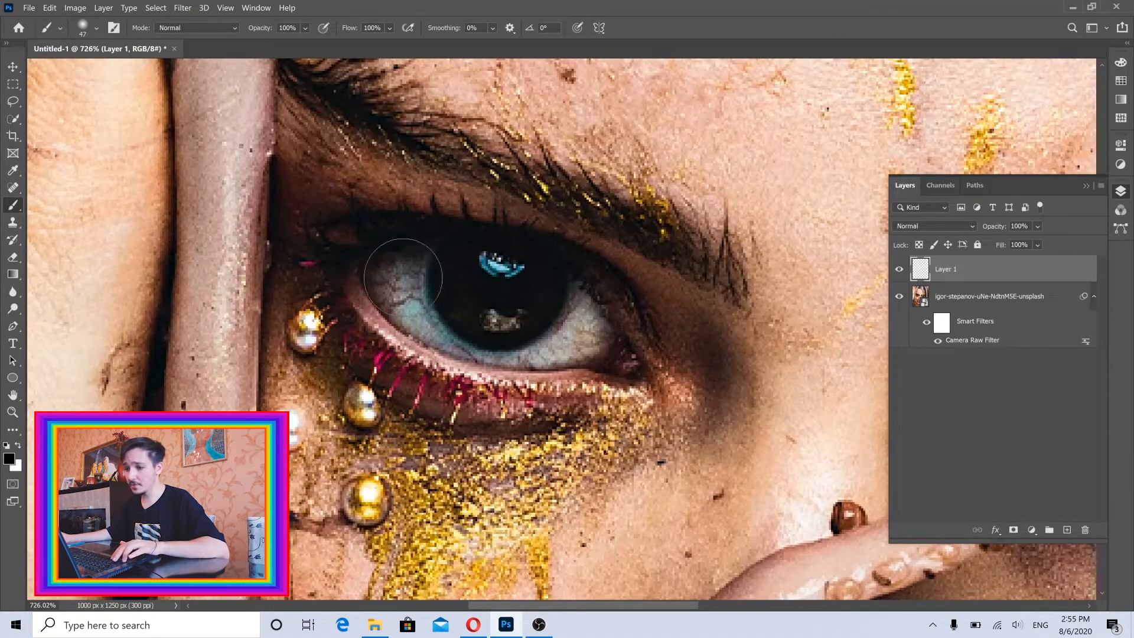
left_click_drag(415, 294, 379, 294)
left_click_drag(412, 280, 426, 292)
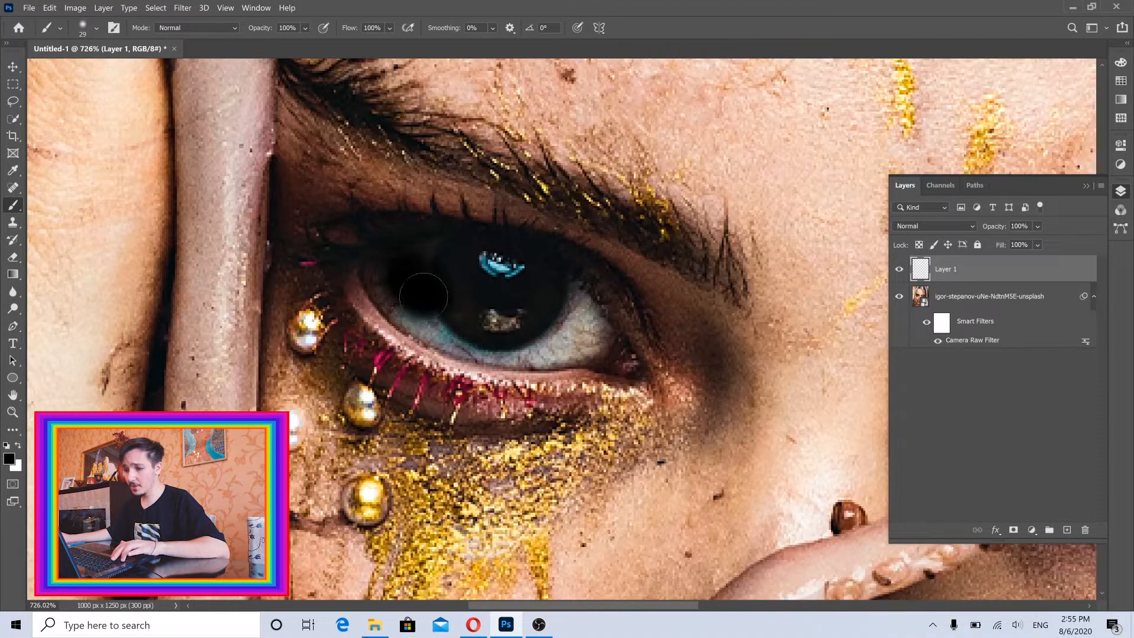
scroll(418, 274, "up", 2)
left_click_drag(451, 252, 408, 279)
mouse_move(461, 304)
left_mouse_down()
mouse_move(413, 306)
mouse_move(466, 338)
mouse_move(420, 350)
mouse_move(447, 361)
mouse_move(383, 301)
mouse_move(389, 322)
mouse_move(408, 330)
mouse_move(356, 272)
left_mouse_up()
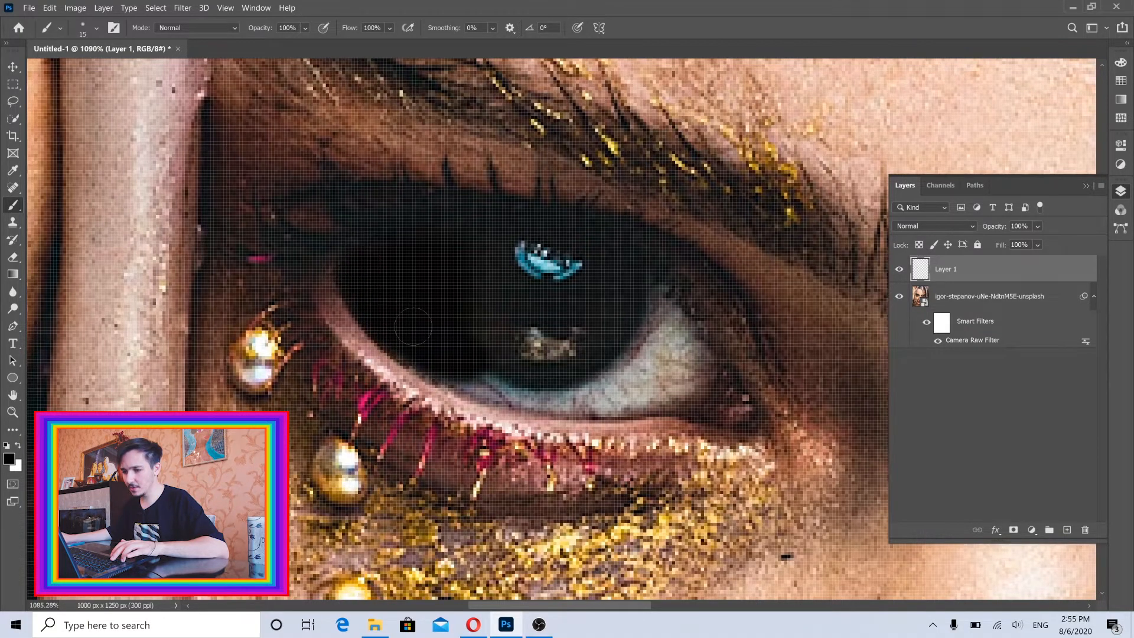
mouse_move(413, 326)
left_mouse_down()
mouse_move(451, 378)
mouse_move(490, 391)
mouse_move(627, 390)
mouse_move(549, 407)
mouse_move(478, 401)
mouse_move(602, 401)
mouse_move(678, 386)
mouse_move(689, 357)
mouse_move(665, 314)
mouse_move(624, 370)
mouse_move(657, 309)
mouse_move(624, 312)
mouse_move(664, 313)
left_mouse_up()
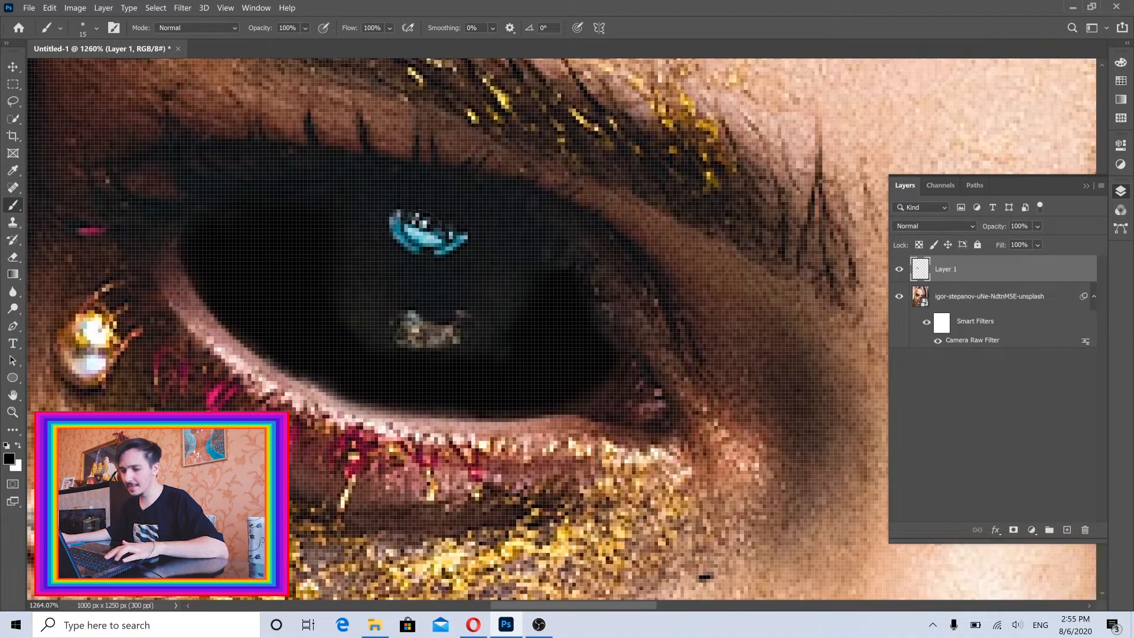
Cover the lower reflection and the rest of the same eye with black, using a 26 px brush.
left_click_drag(389, 244, 459, 258)
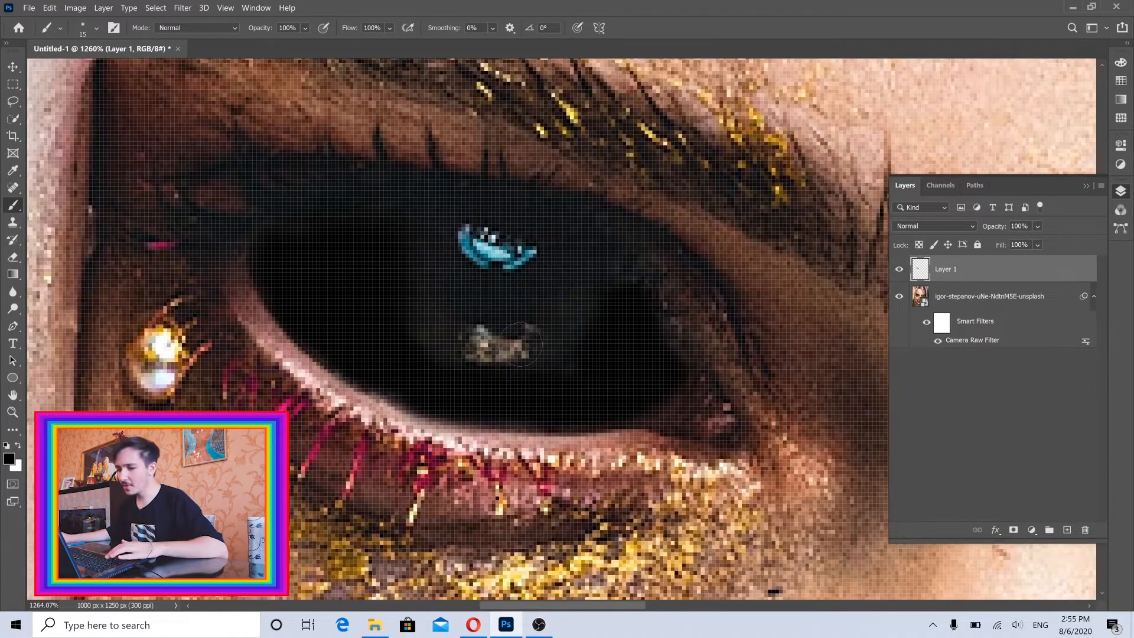
left_click_drag(586, 362, 633, 373)
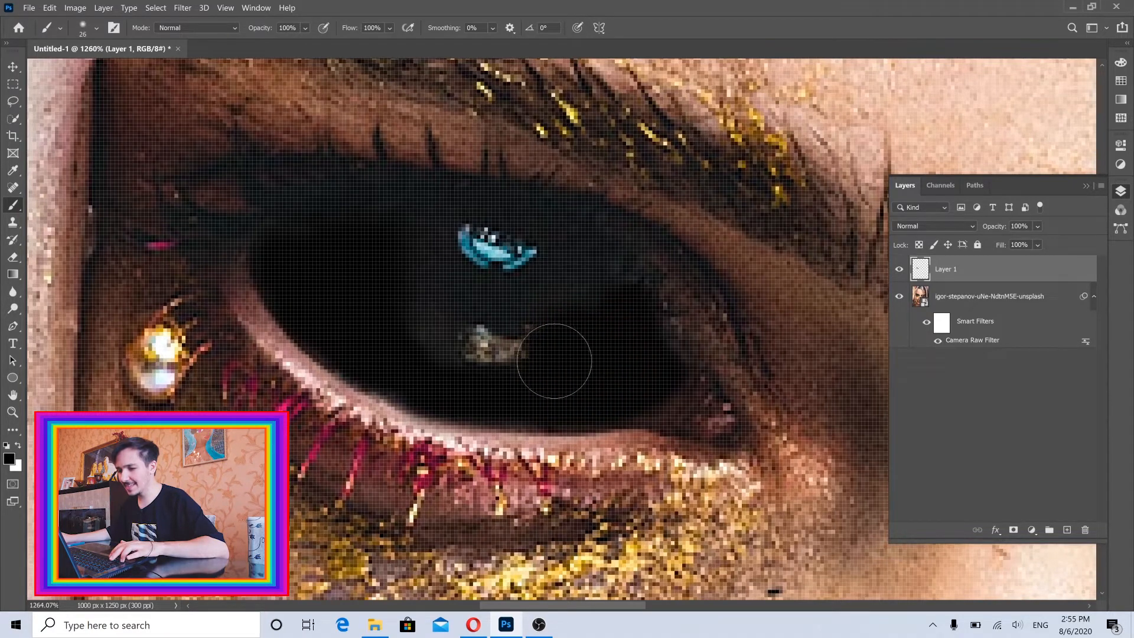
mouse_move(554, 361)
left_mouse_down()
mouse_move(486, 364)
mouse_move(403, 314)
left_mouse_up()
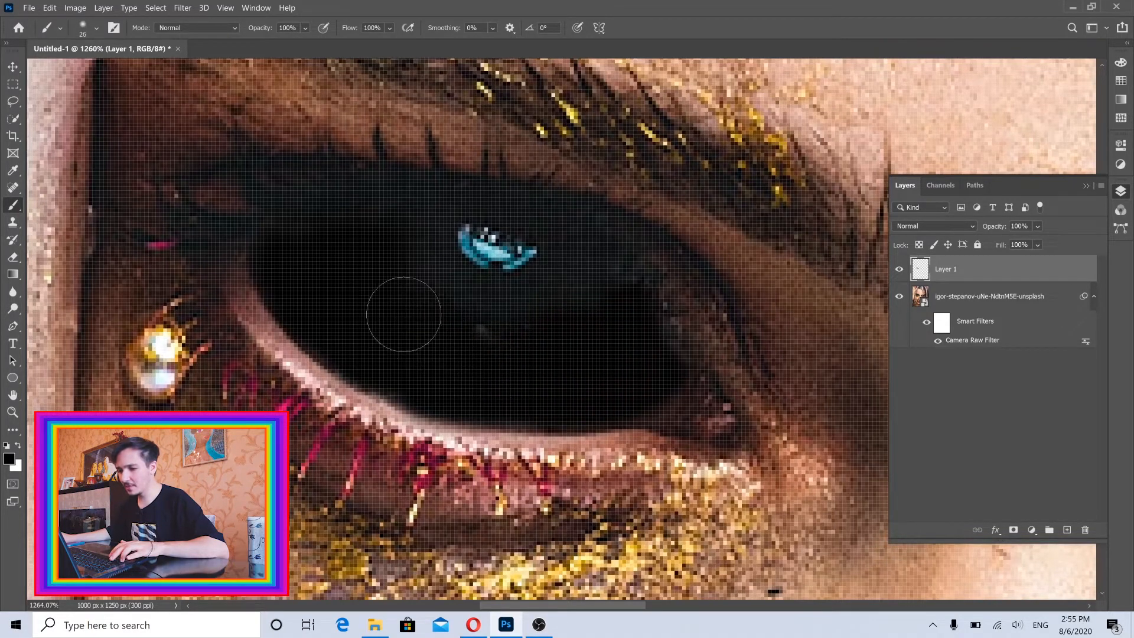
left_click_drag(567, 333, 349, 323)
left_click_drag(645, 364, 552, 346)
left_click_drag(627, 401, 592, 376)
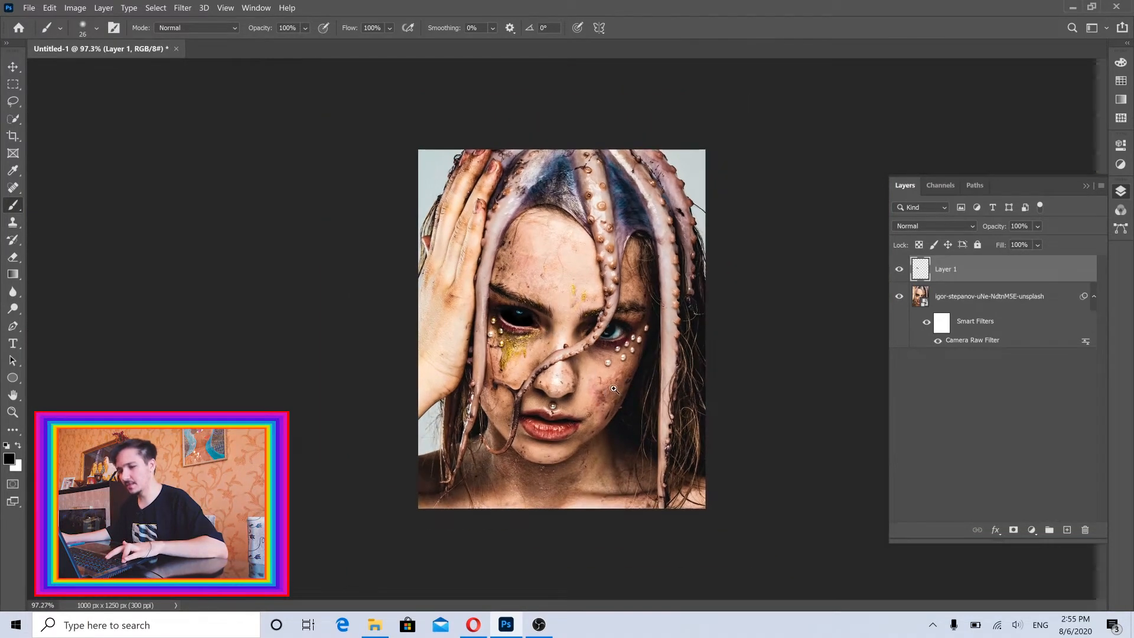
Erase all the black paint from the eye on Layer 1 with the Eraser tool.
left_click_drag(553, 341, 691, 342)
left_click_drag(455, 249, 524, 299)
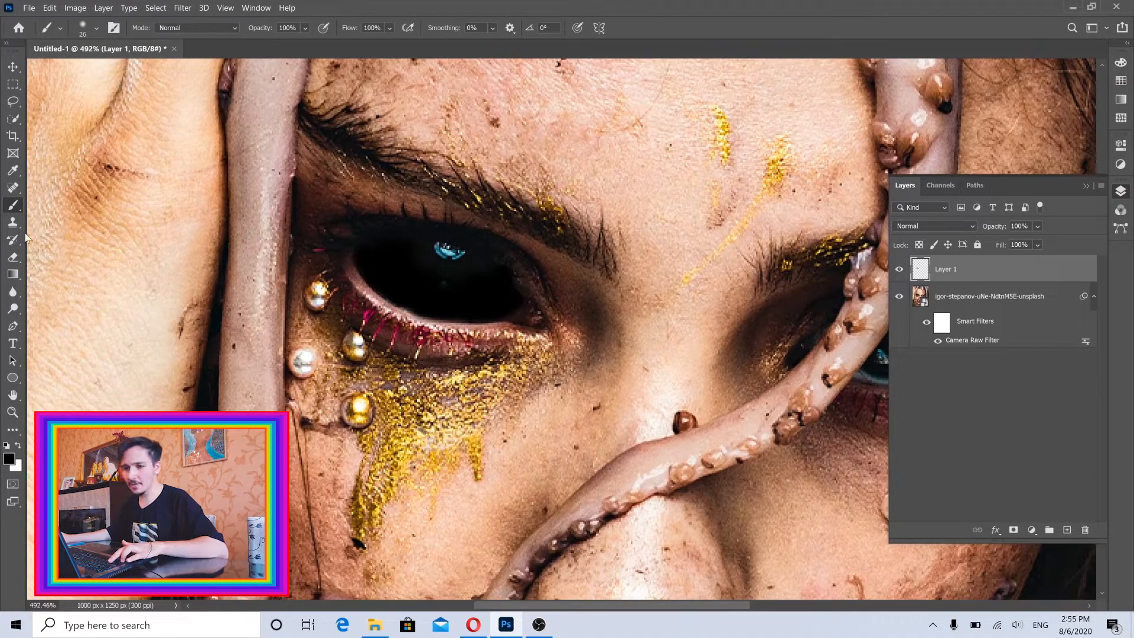
left_click(13, 257)
mouse_move(378, 267)
left_mouse_down()
mouse_move(531, 278)
mouse_move(478, 352)
left_mouse_up()
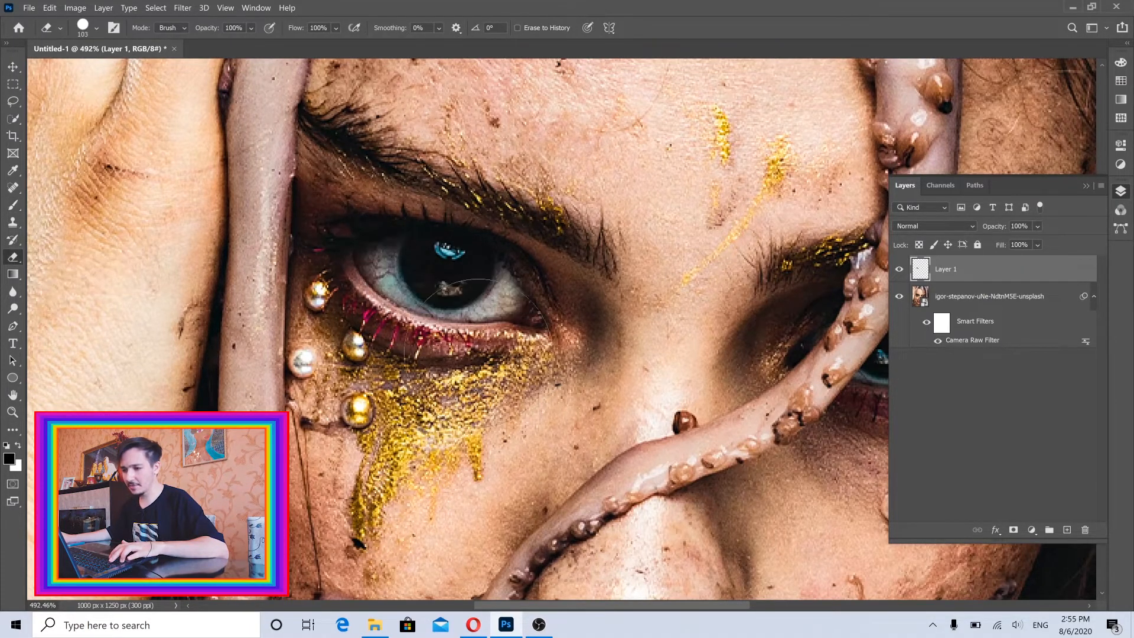
mouse_move(449, 281)
left_mouse_down()
mouse_move(475, 282)
mouse_move(437, 281)
left_mouse_up()
Sample the near-black #0d0e10 from the iris as the foreground color.
left_click(14, 206)
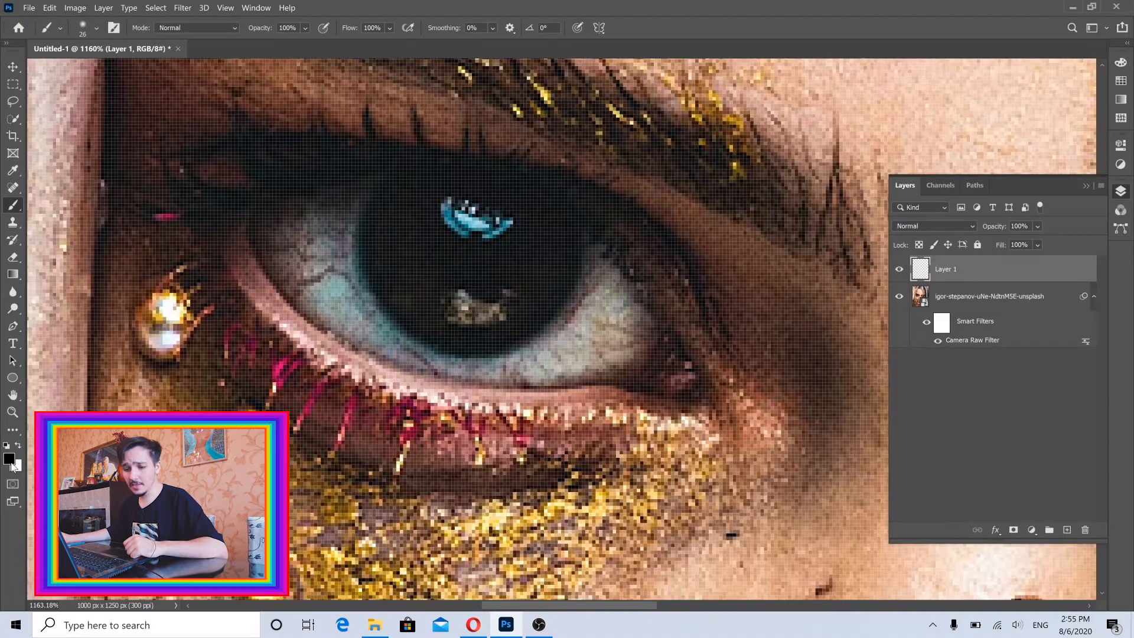
key("i")
left_click(9, 459)
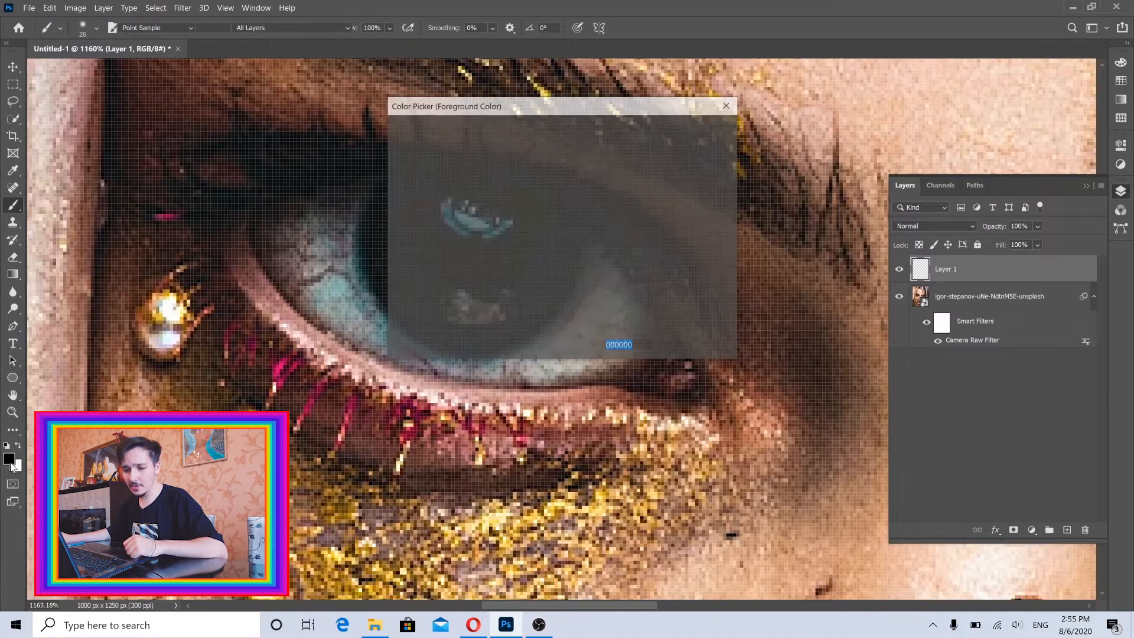
left_click_drag(521, 110, 837, 183)
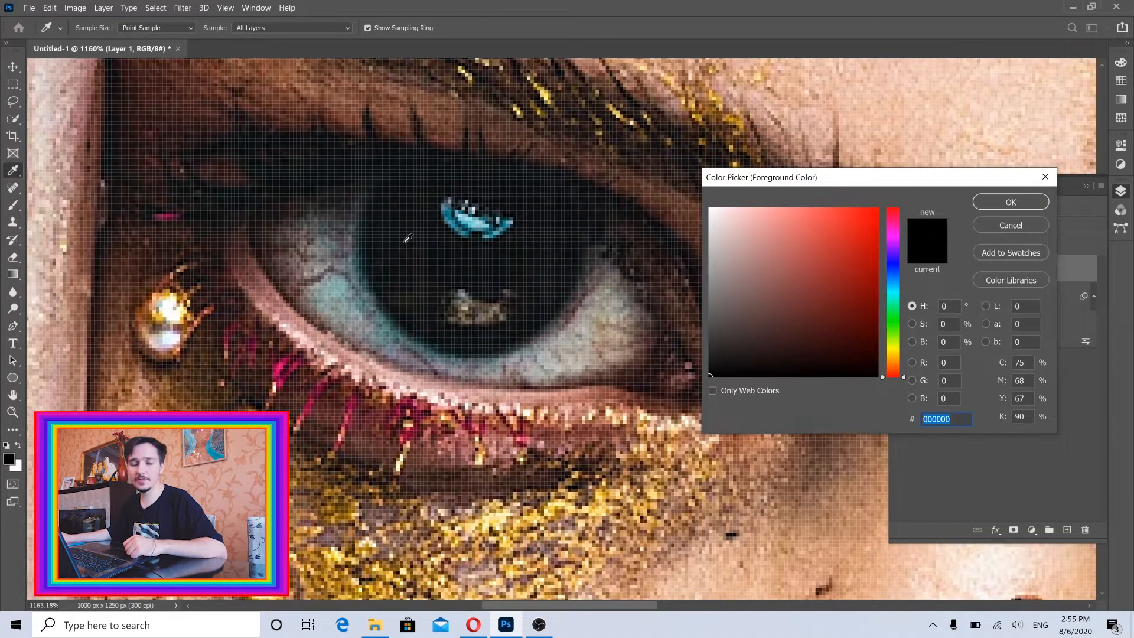
left_click(428, 232)
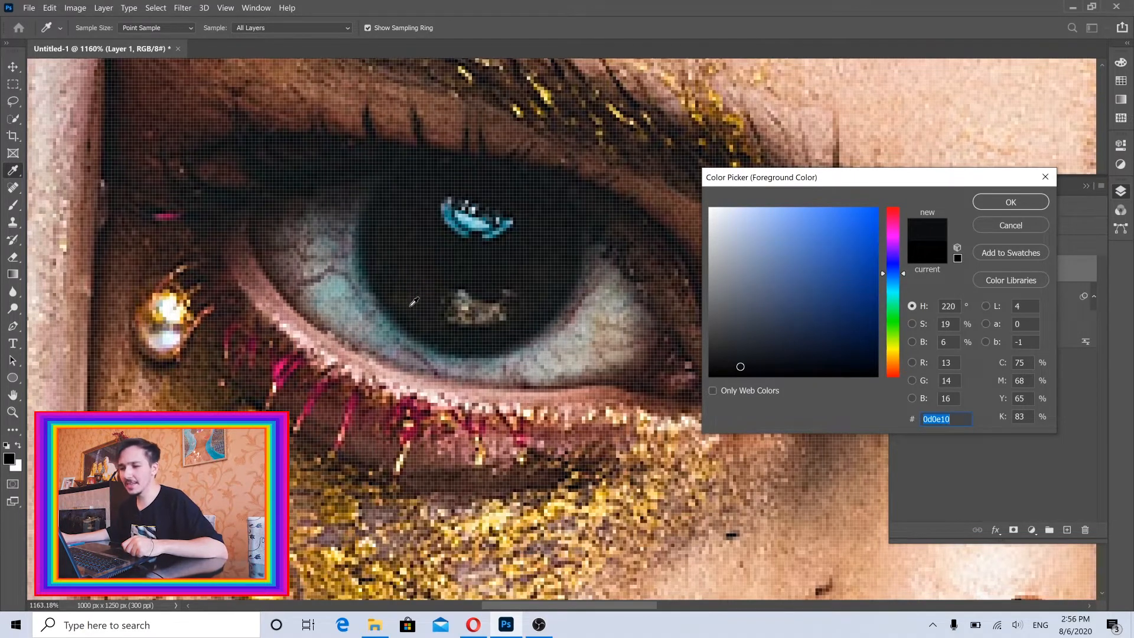
left_click(1010, 201)
Paint the white of the eye above the gold glitter dark out to both corners with a soft 16 px brush.
key("b")
mouse_move(579, 279)
left_mouse_down()
mouse_move(611, 334)
mouse_move(502, 349)
mouse_move(609, 346)
mouse_move(471, 345)
mouse_move(499, 352)
mouse_move(393, 321)
mouse_move(439, 334)
mouse_move(346, 291)
mouse_move(302, 235)
mouse_move(352, 221)
left_mouse_up()
left_click_drag(368, 285, 336, 284)
mouse_move(463, 366)
left_mouse_down()
mouse_move(354, 331)
mouse_move(331, 307)
mouse_move(348, 343)
mouse_move(273, 232)
left_mouse_up()
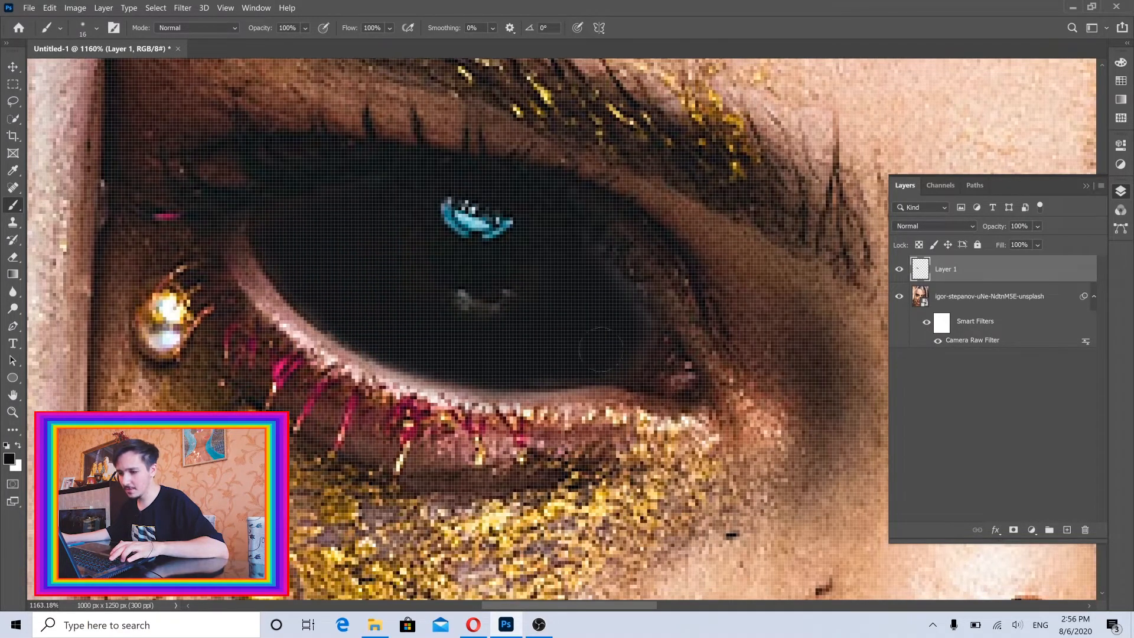
mouse_move(626, 346)
left_mouse_down()
mouse_move(620, 325)
mouse_move(589, 330)
mouse_move(692, 338)
left_mouse_up()
Paint the white of the eye behind the tentacle dark, reducing the brush from 16 px to 10 px and 6 px near the edges.
mouse_move(545, 229)
left_mouse_down()
mouse_move(555, 302)
mouse_move(534, 204)
mouse_move(594, 248)
mouse_move(547, 206)
mouse_move(657, 267)
mouse_move(633, 323)
mouse_move(567, 369)
mouse_move(607, 282)
mouse_move(557, 304)
left_mouse_up()
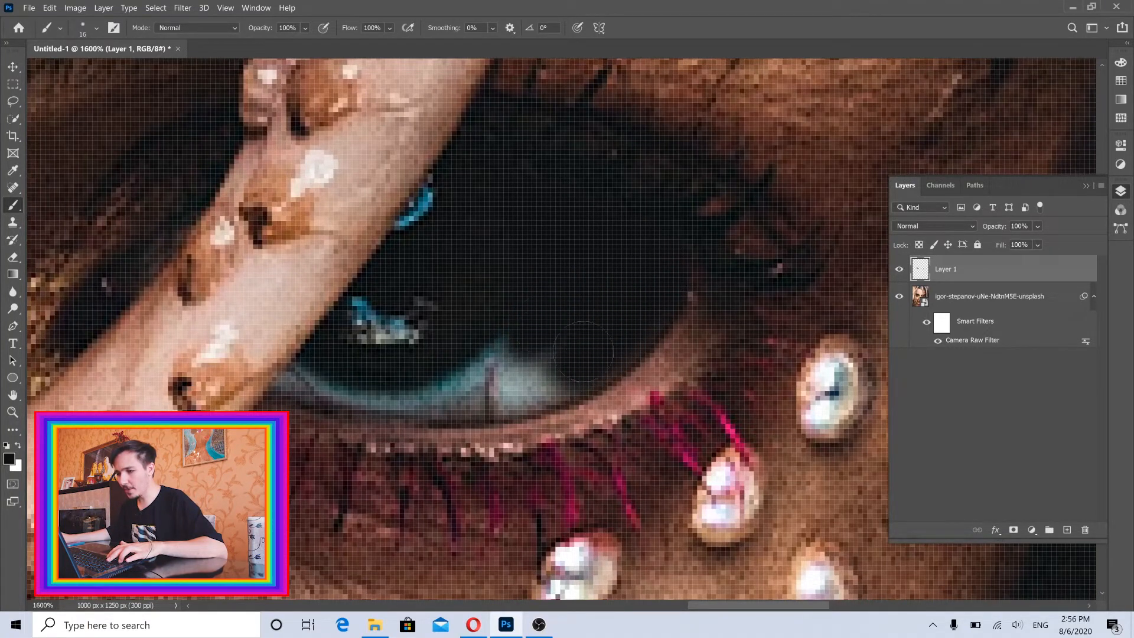
mouse_move(583, 350)
left_mouse_down()
mouse_move(489, 378)
mouse_move(516, 337)
mouse_move(526, 369)
mouse_move(544, 373)
mouse_move(399, 383)
mouse_move(468, 386)
mouse_move(458, 389)
mouse_move(348, 388)
left_mouse_up()
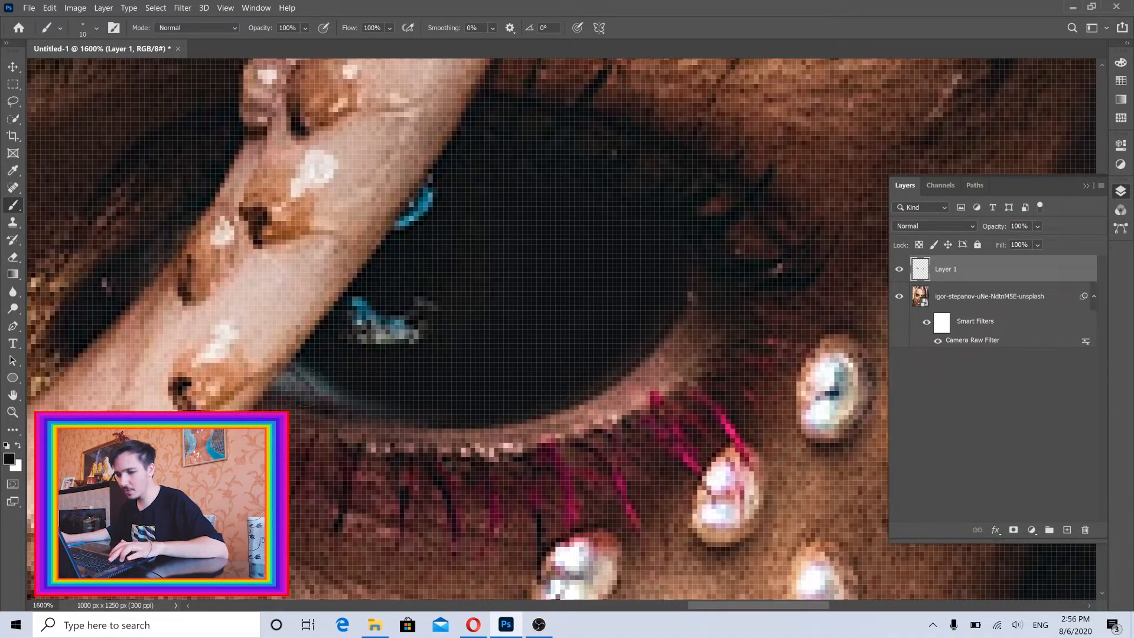
mouse_move(416, 406)
left_mouse_down()
mouse_move(293, 376)
mouse_move(280, 387)
left_mouse_up()
key("ctrl+0")
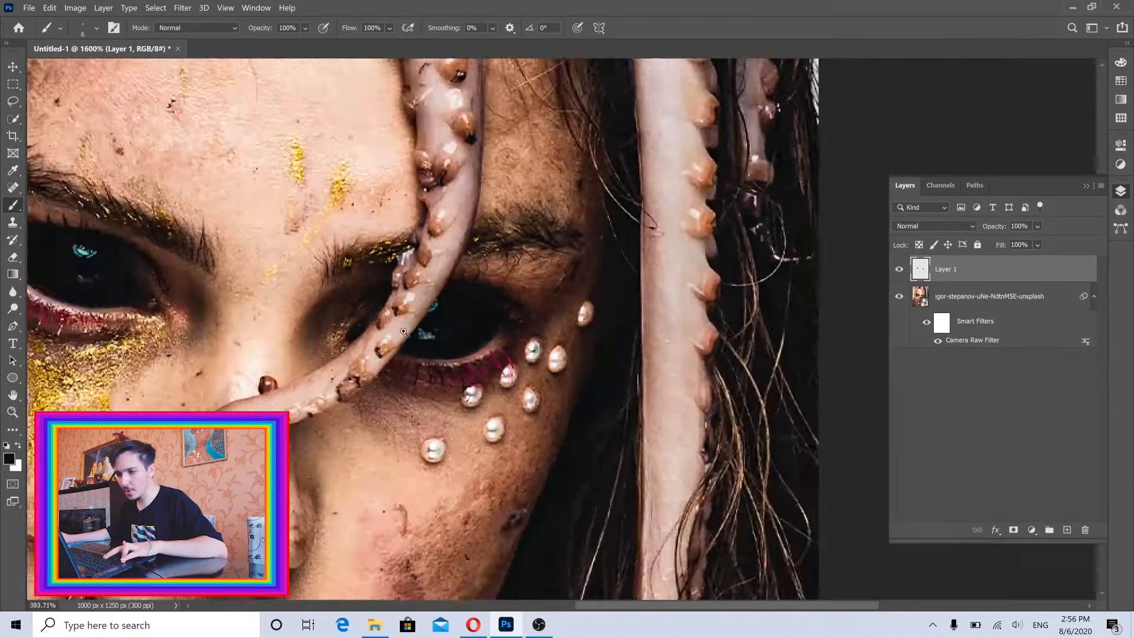
key("ctrl+minus")
key("ctrl+minus")
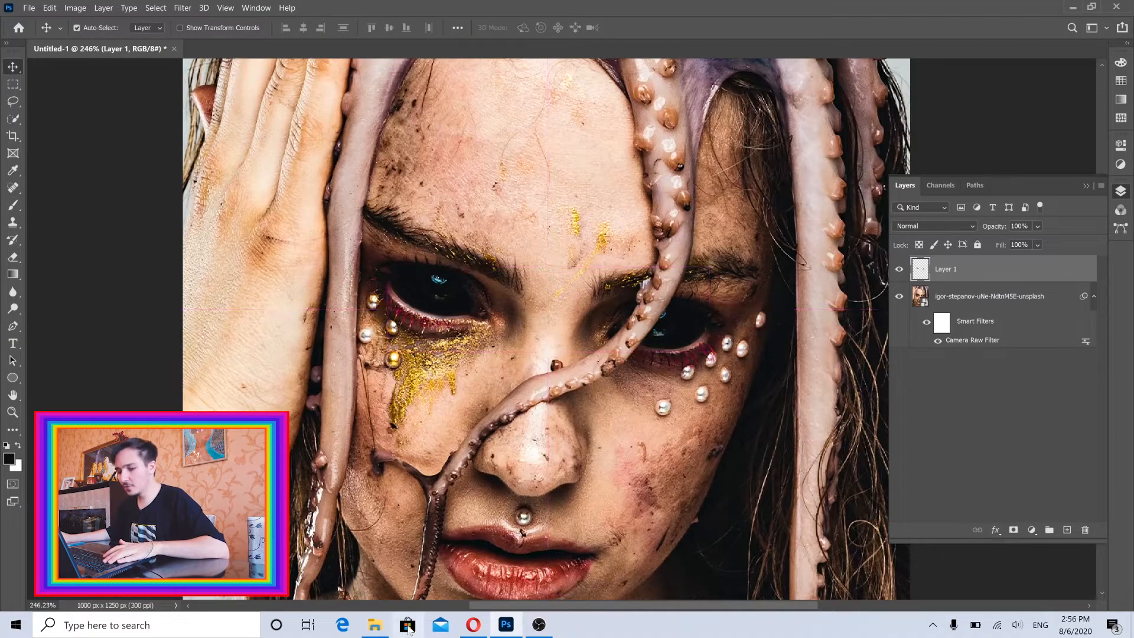
Switch to the Opera browser and open the finished octopus girl post on the signed-in Instagram profile as a reference.
left_click(473, 624)
left_click(620, 8)
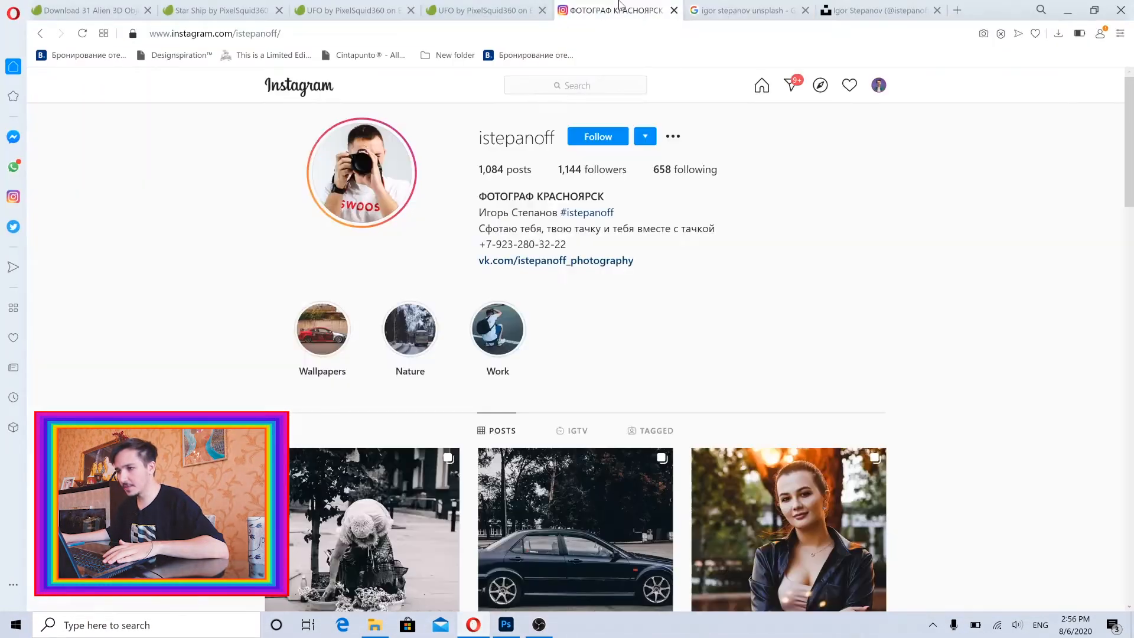
left_click(878, 85)
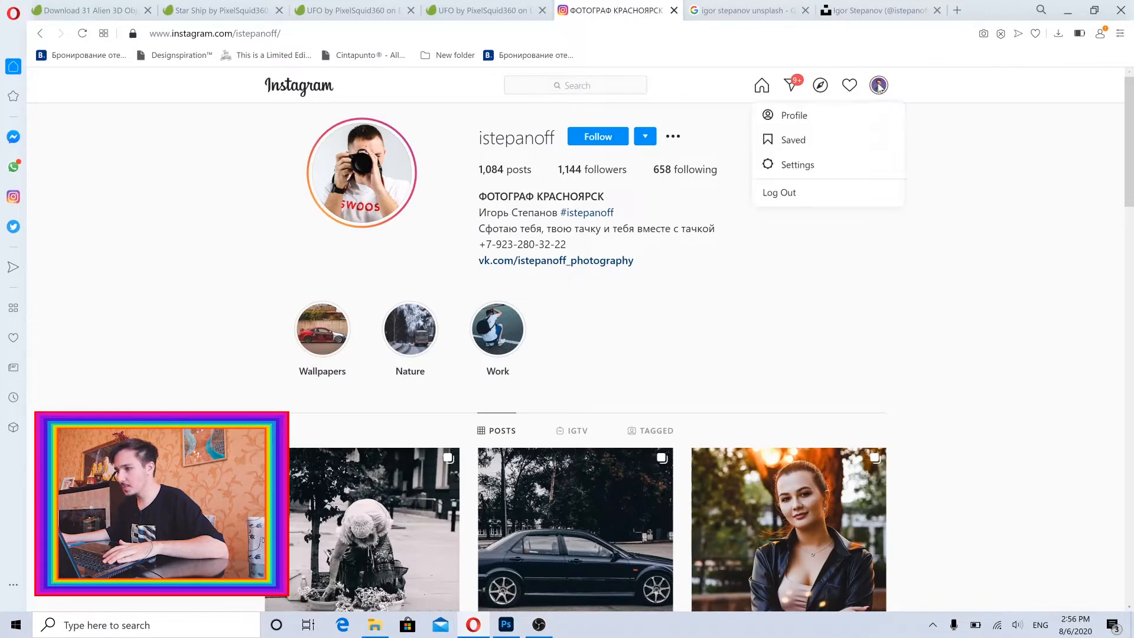
left_click(825, 115)
scroll(874, 219, "down", 2)
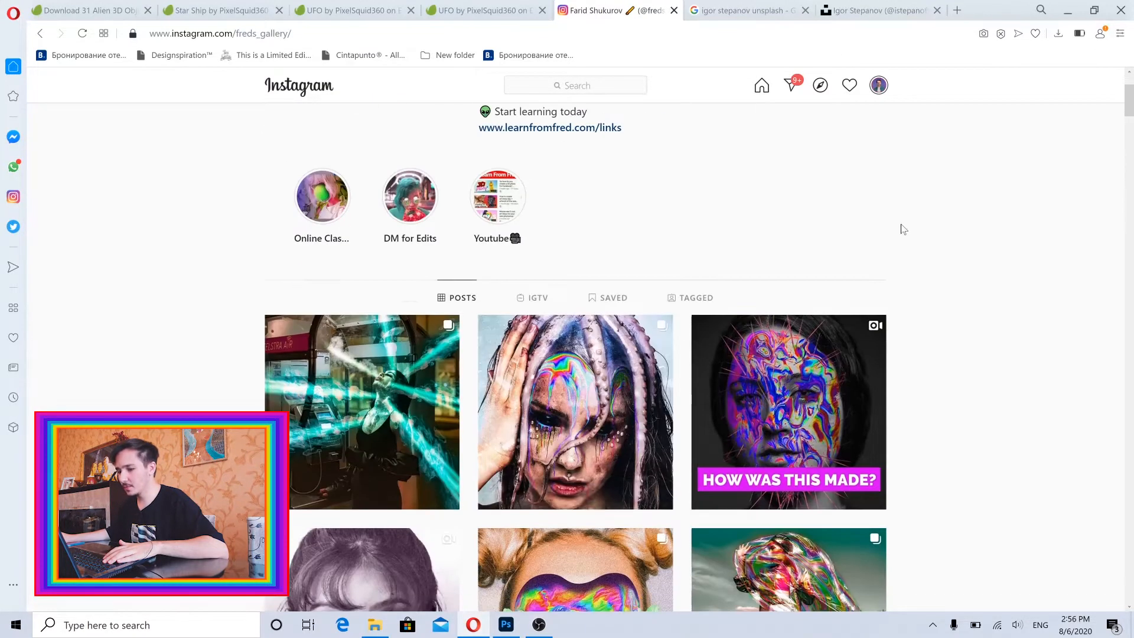
left_click(596, 372)
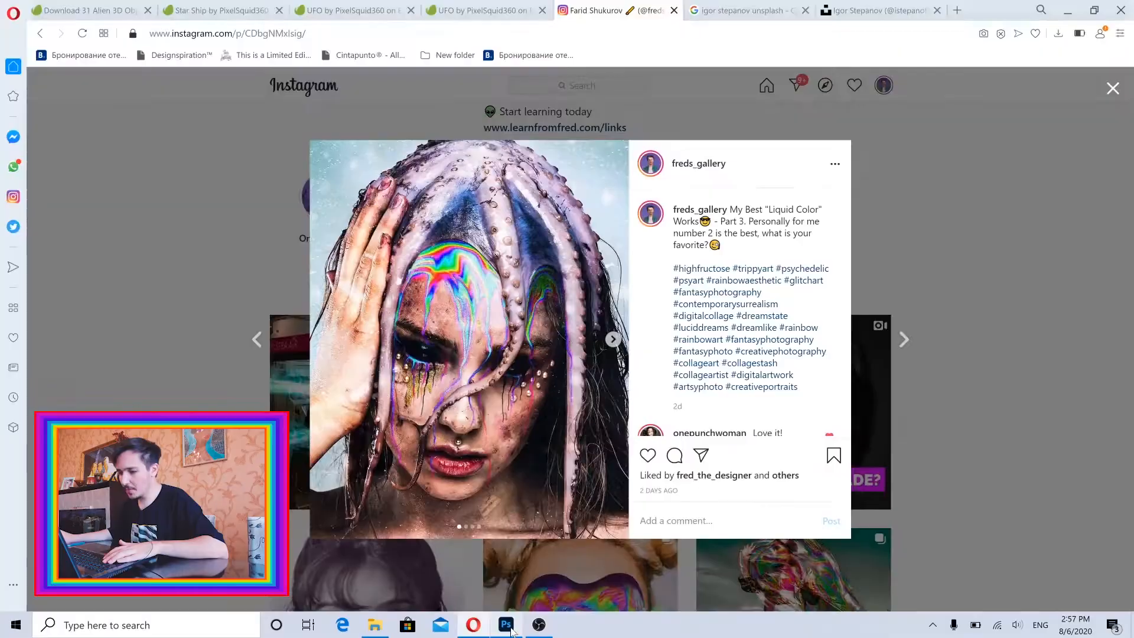
Return to Photoshop and set the brush hardness to 80%.
key("alt+Tab")
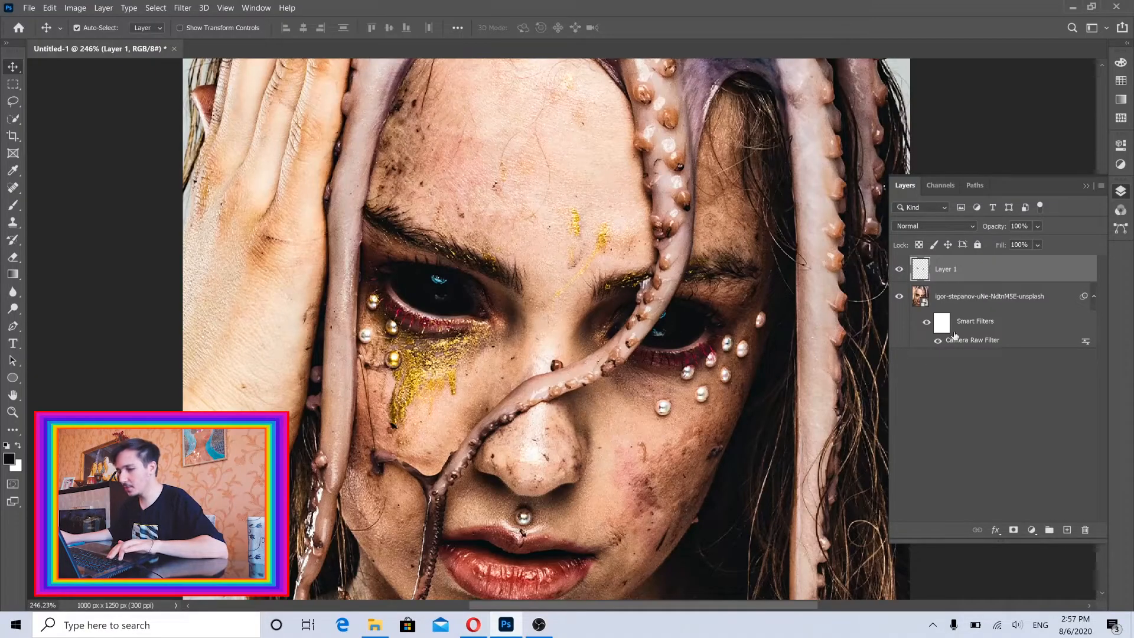
left_click(13, 205)
scroll(410, 324, "up", 5)
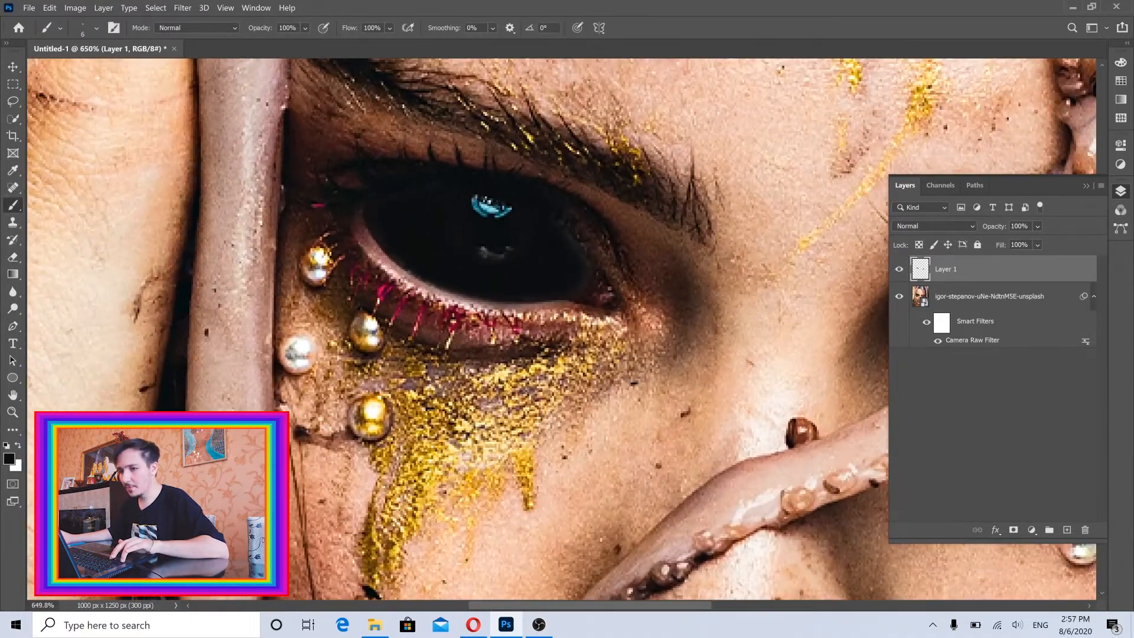
left_click(93, 29)
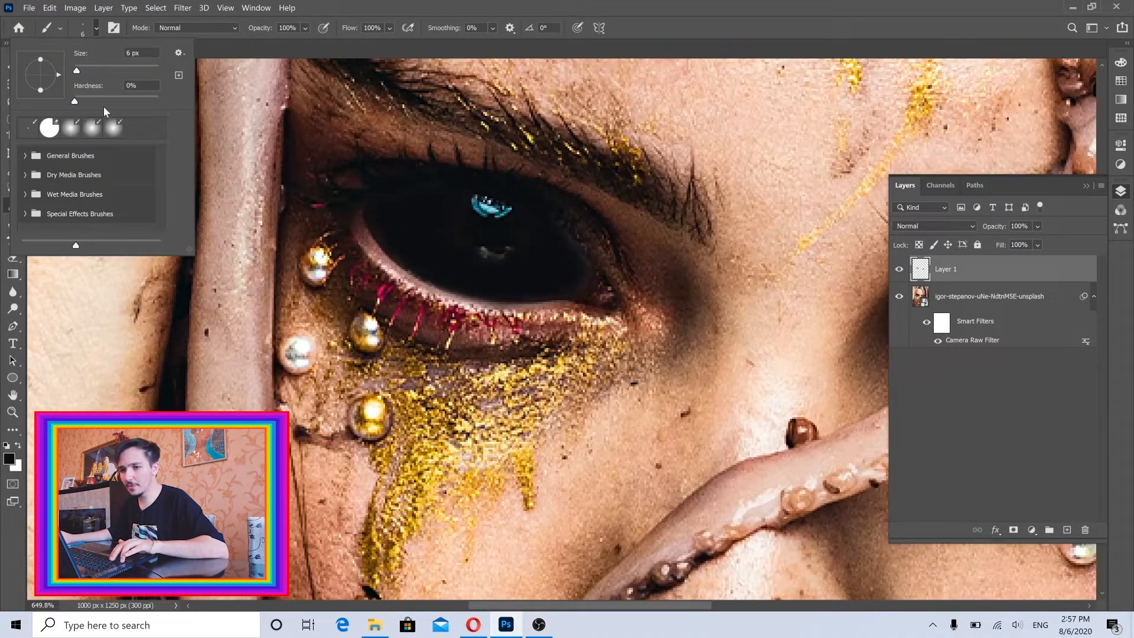
left_click(134, 99)
left_click_drag(139, 101, 142, 101)
left_click(359, 5)
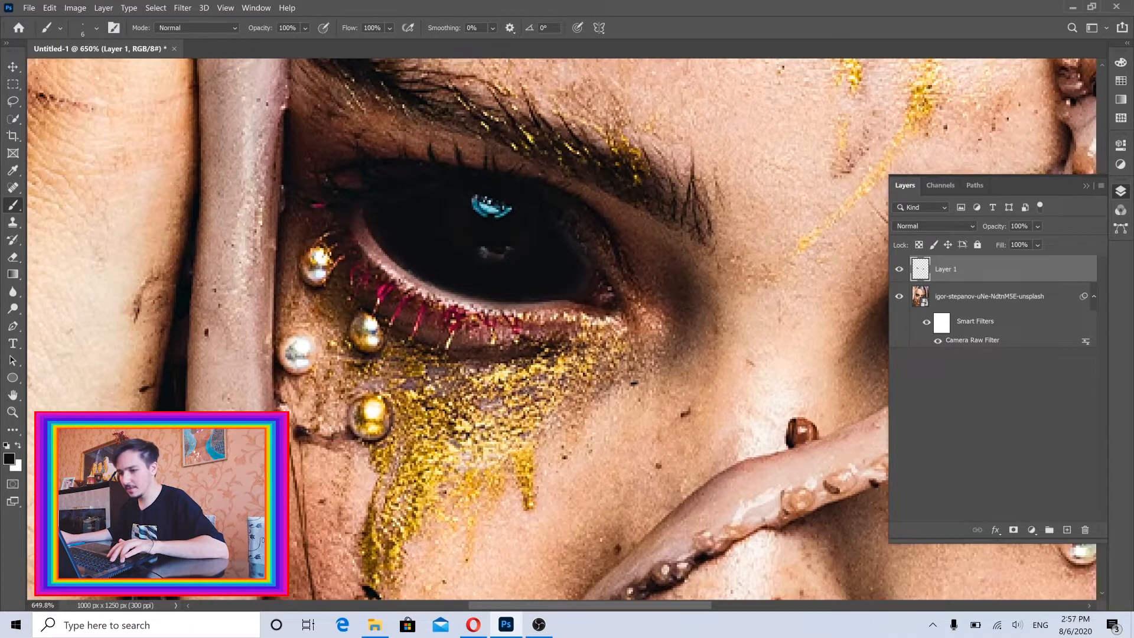
Paint a black drip from the lower eyelid down onto the gold glitter with a 5 px brush.
left_click_drag(500, 322, 483, 406)
key("ctrl+z")
scroll(482, 328, "up", 5)
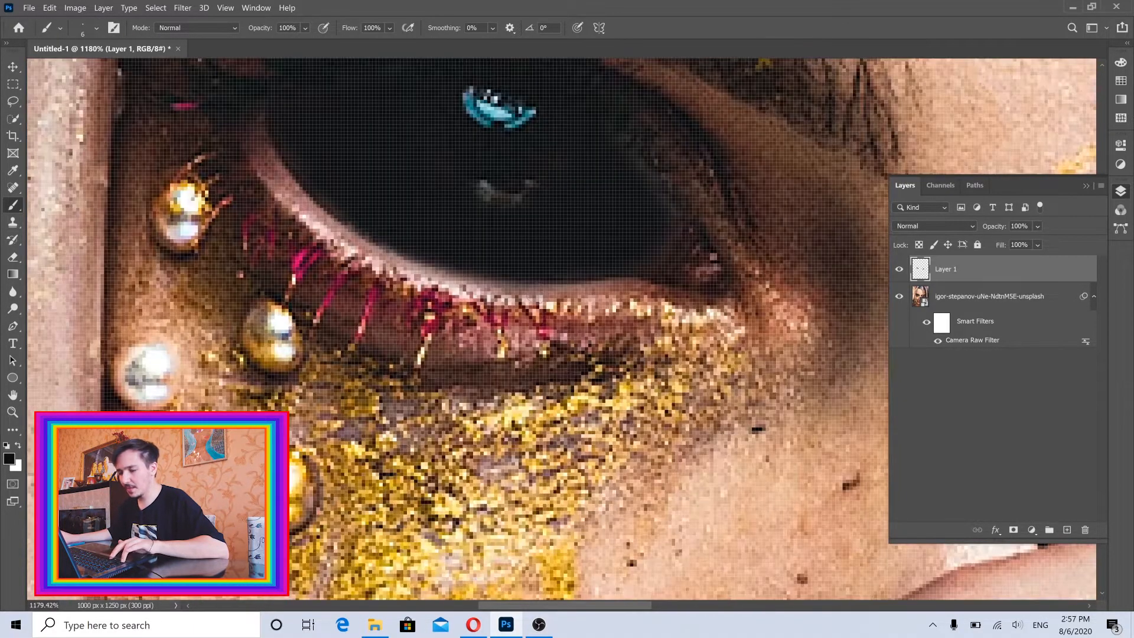
right_click(543, 290, "alt")
scroll(620, 265, "down", 8)
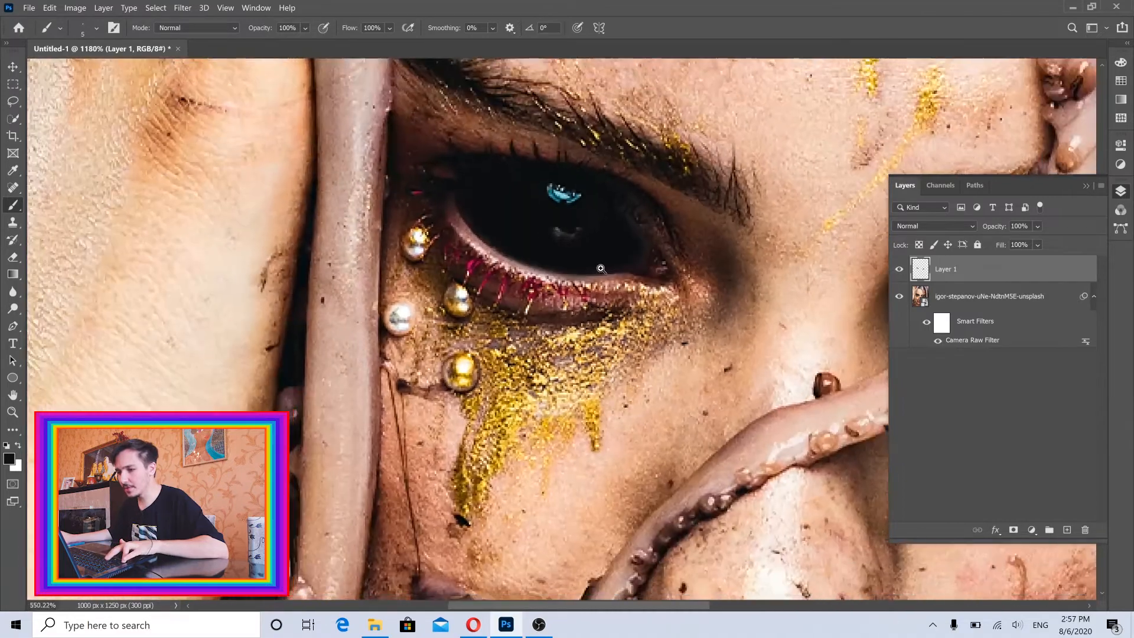
scroll(622, 267, "up", 6)
left_click_drag(582, 283, 552, 309)
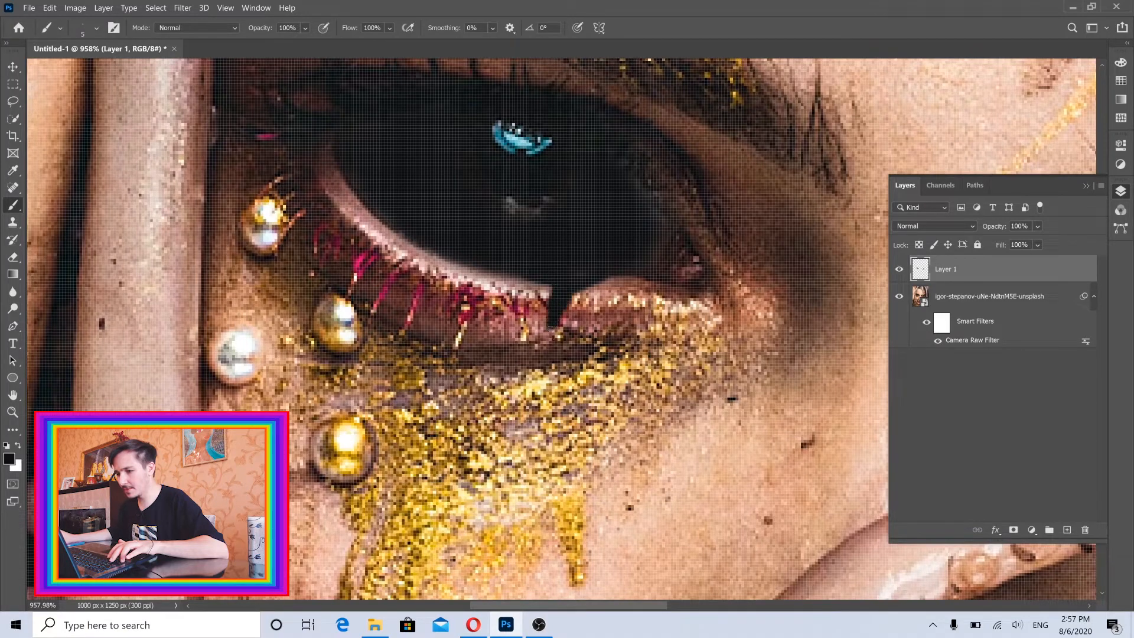
mouse_move(553, 323)
left_mouse_down()
mouse_move(549, 350)
mouse_move(523, 373)
mouse_move(516, 436)
left_mouse_up()
scroll(542, 391, "down", 5)
scroll(542, 390, "up", 8)
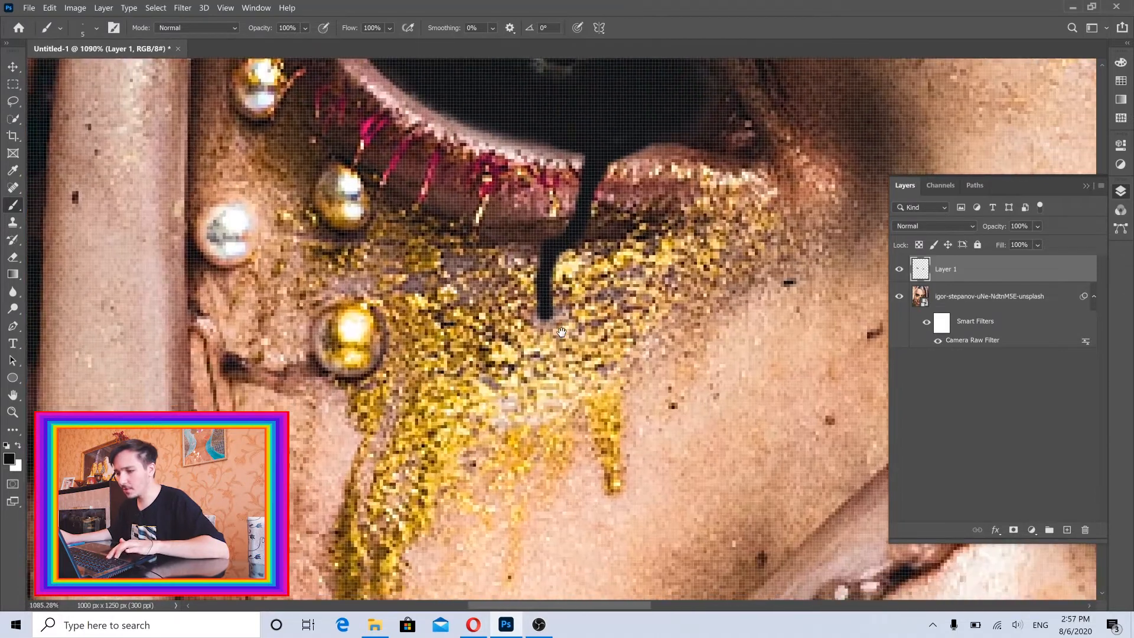
Extend the drip down over the glitter as a thinner tapering line with a 3 px brush.
right_click(558, 336, "alt")
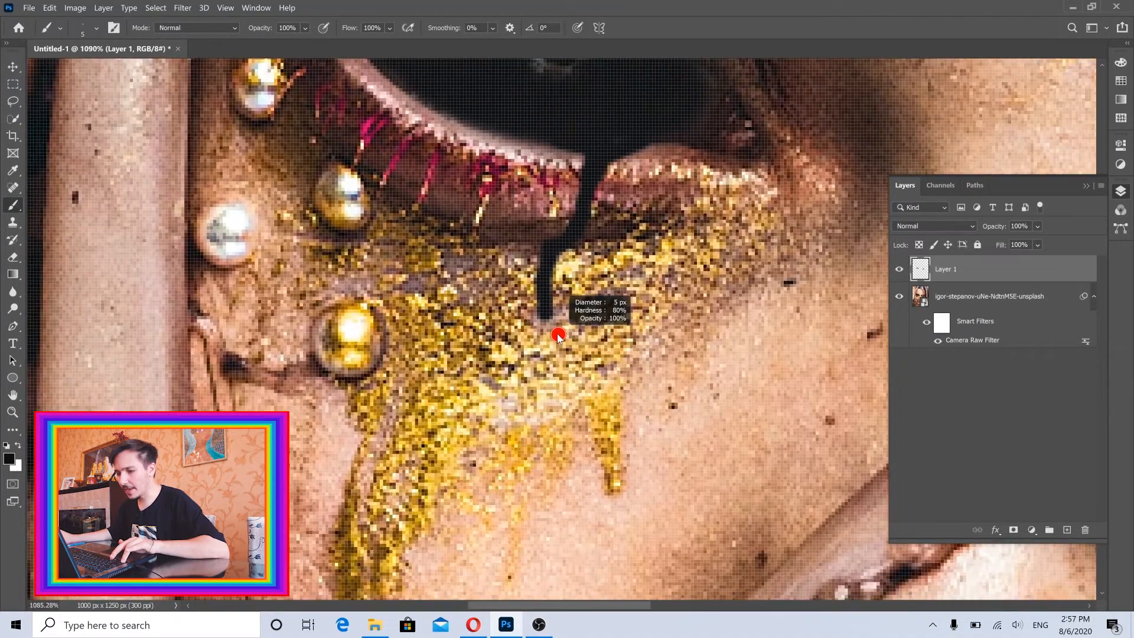
mouse_move(546, 319)
left_mouse_down()
mouse_move(544, 356)
mouse_move(542, 304)
left_mouse_up()
left_click_drag(544, 356, 549, 450)
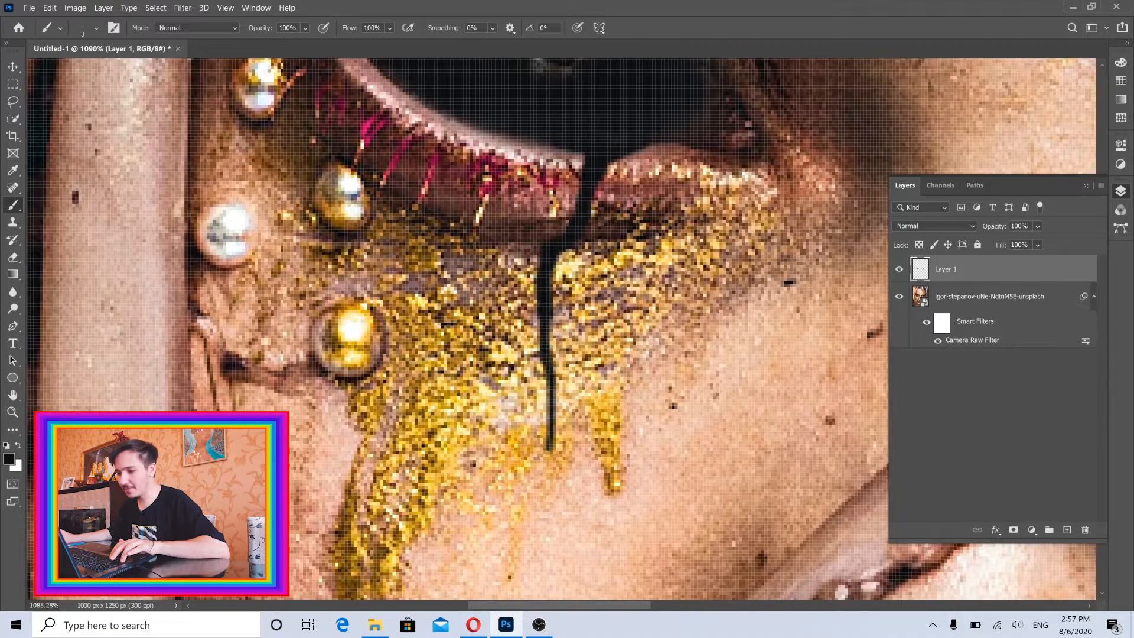
left_click_drag(549, 383, 543, 509)
Paint two more black drips under the same eye, starting at 4 px, one crossing the glitter and one curving around the upper gold pearl.
mouse_move(628, 317)
left_mouse_down()
mouse_move(580, 319)
mouse_move(615, 287)
mouse_move(646, 286)
left_mouse_up()
right_click(610, 251, "alt")
right_click(600, 249, "alt")
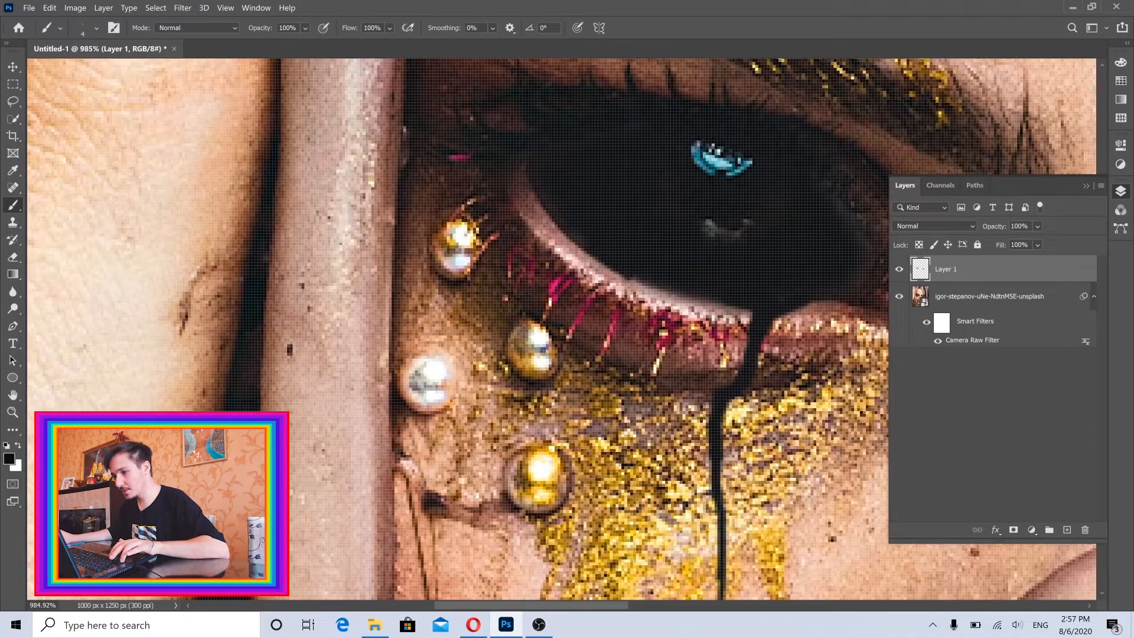
left_click_drag(623, 299, 627, 270)
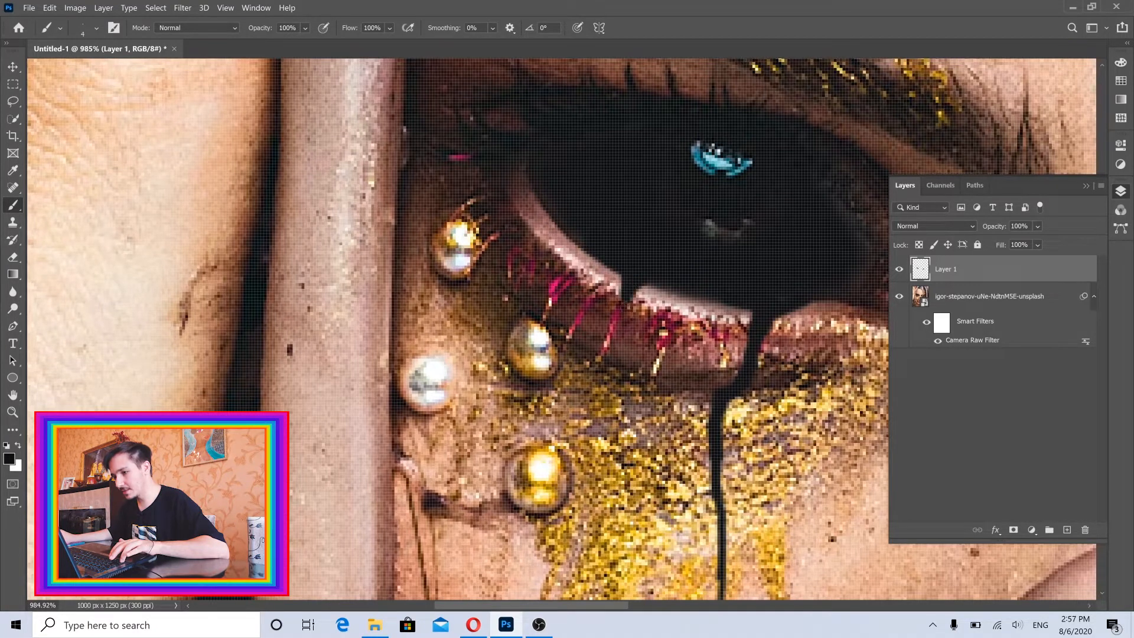
left_click_drag(625, 323, 605, 396)
right_click(613, 363, "alt")
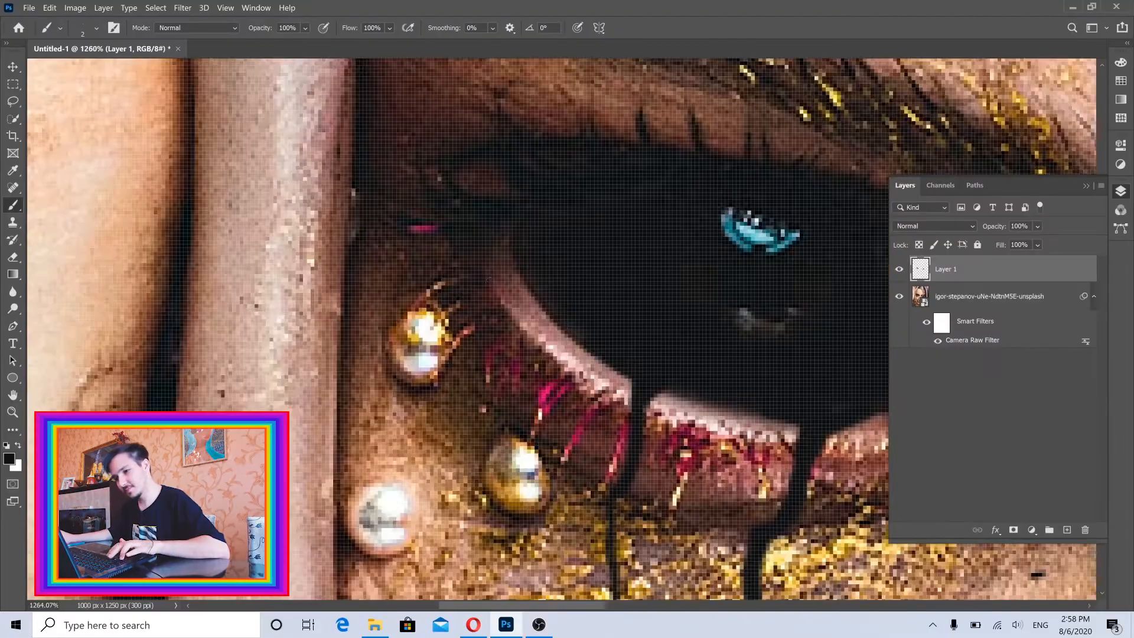
key("bracketright")
key("bracketright")
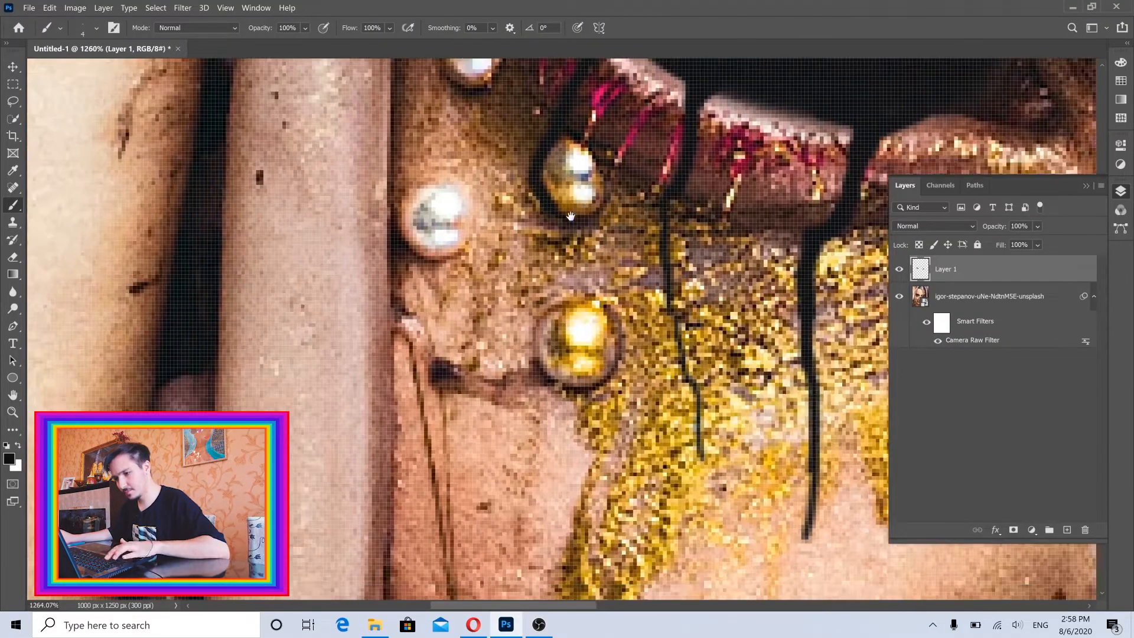
Paint a long tapering black drip from the lower eyelid of the eye behind the tentacle.
left_click_drag(661, 240, 555, 239)
mouse_move(785, 260)
left_mouse_down()
mouse_move(560, 268)
mouse_move(944, 269)
left_mouse_up()
key("bracketright")
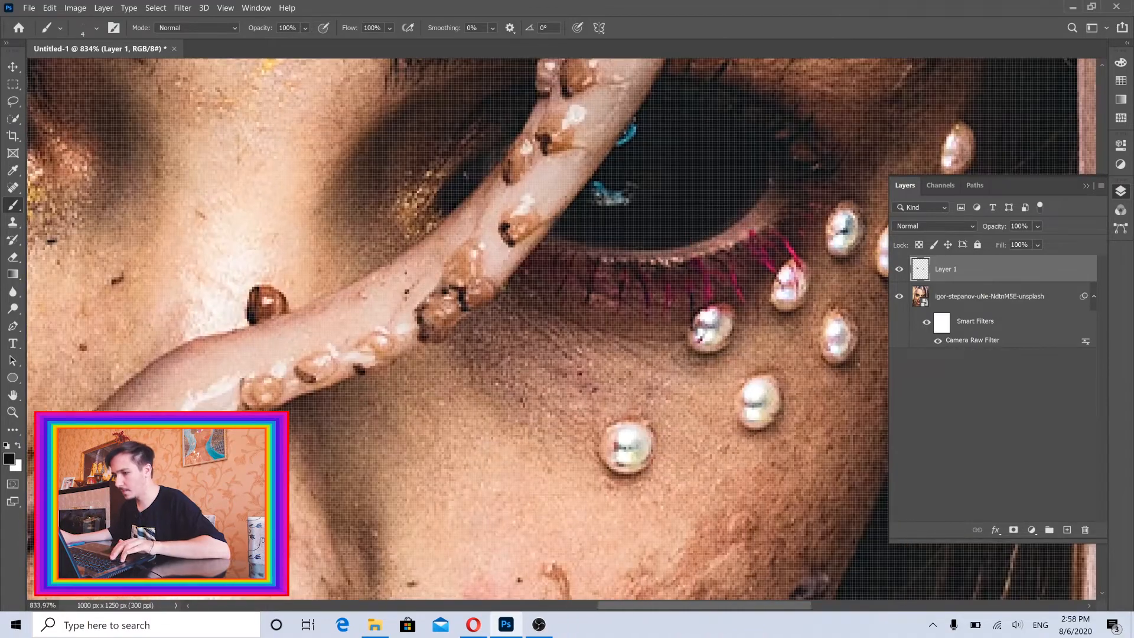
key("bracketleft")
key("bracketleft")
mouse_move(655, 277)
left_mouse_down()
mouse_move(635, 345)
mouse_move(603, 380)
mouse_move(580, 442)
left_mouse_up()
left_click_drag(590, 408, 685, 408)
left_click_drag(573, 289, 460, 452)
Paint a second, thinner drip between the pearls under the eye behind the tentacle with a 2 px brush.
key("bracketright")
mouse_move(730, 234)
left_mouse_down()
mouse_move(750, 205)
mouse_move(746, 298)
mouse_move(769, 372)
mouse_move(637, 219)
left_mouse_up()
mouse_move(636, 220)
left_mouse_down()
mouse_move(597, 288)
mouse_move(606, 491)
left_mouse_up()
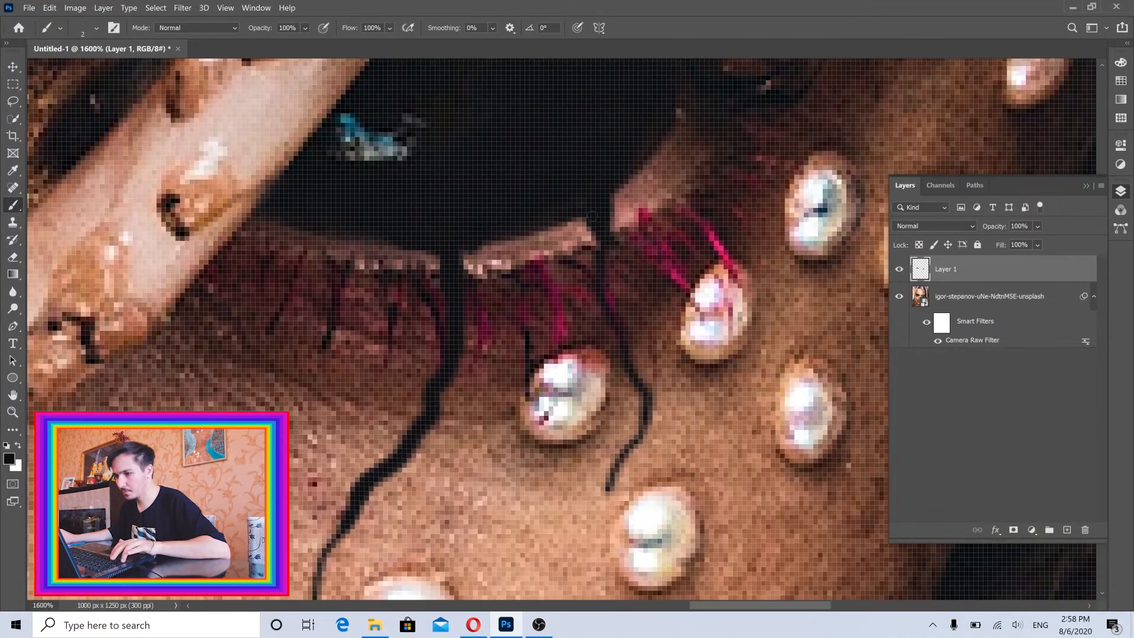
Thicken the second drip and blend the tops of both drips into the dark eye along the lower eyelid.
left_click_drag(633, 373, 648, 396)
mouse_move(638, 266)
left_mouse_down()
mouse_move(513, 266)
mouse_move(679, 264)
left_mouse_up()
left_click_drag(659, 169, 630, 227)
left_click_drag(608, 230, 597, 208)
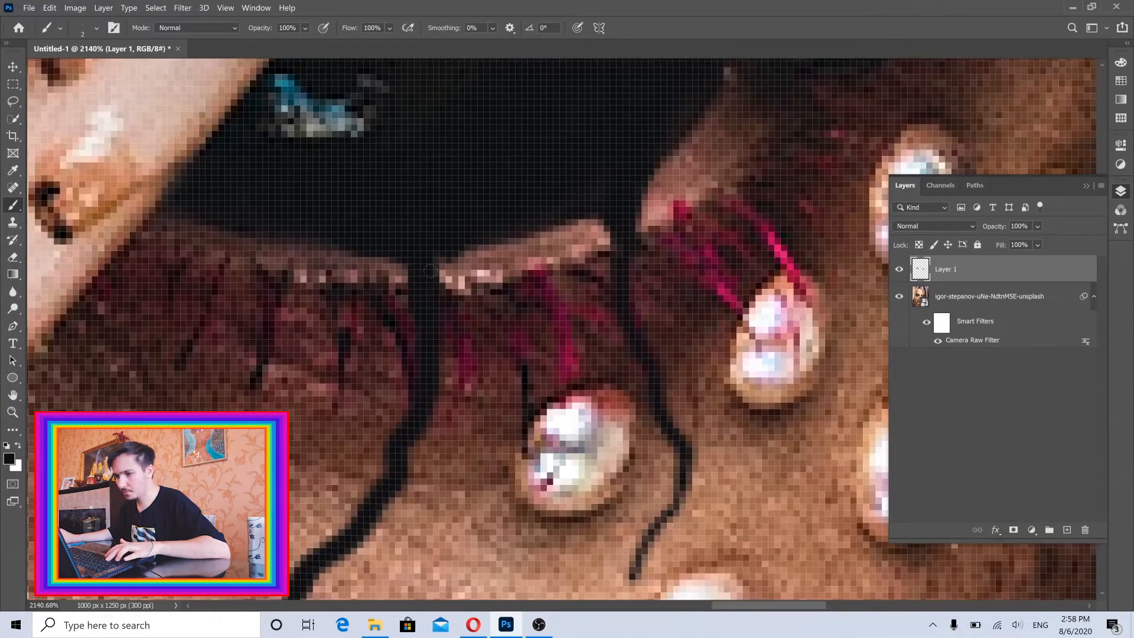
left_click_drag(456, 259, 436, 286)
left_click_drag(407, 283, 368, 241)
left_click_drag(494, 220, 476, 204)
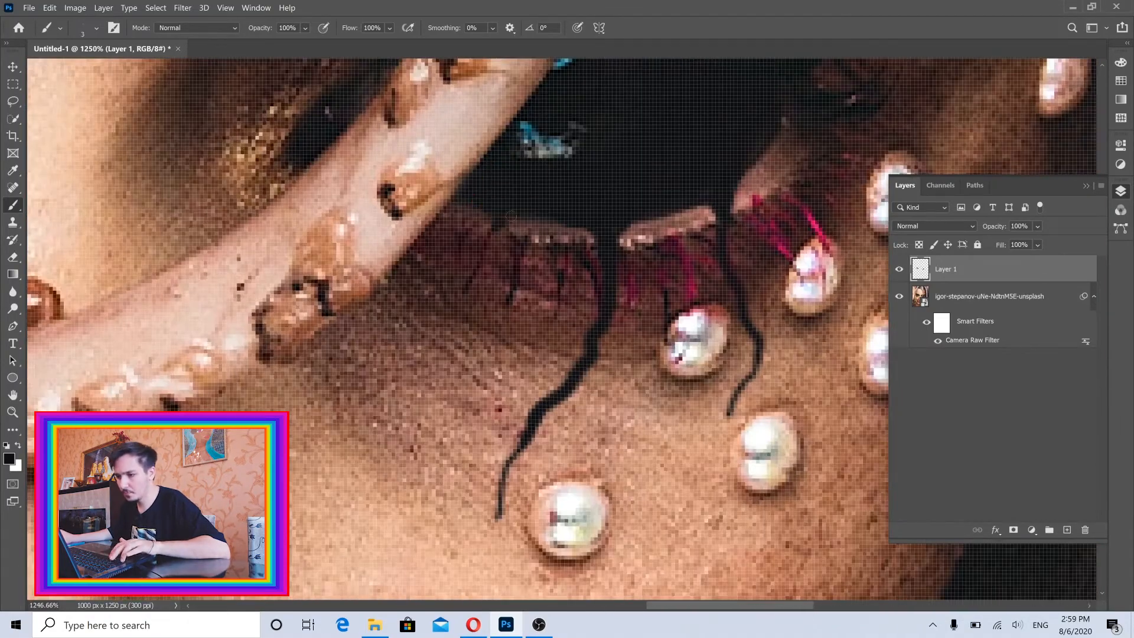
Paint another thin black drip from the lower eyelid next to the tentacle, using 3 px and 2 px brushes.
mouse_move(481, 261)
left_mouse_down()
mouse_move(466, 362)
mouse_move(465, 274)
mouse_move(500, 266)
left_mouse_up()
left_click_drag(526, 190, 505, 326)
left_click_drag(485, 373, 479, 376)
left_click_drag(476, 440, 476, 484)
mouse_move(534, 325)
left_mouse_down()
mouse_move(446, 325)
mouse_move(463, 326)
left_mouse_up()
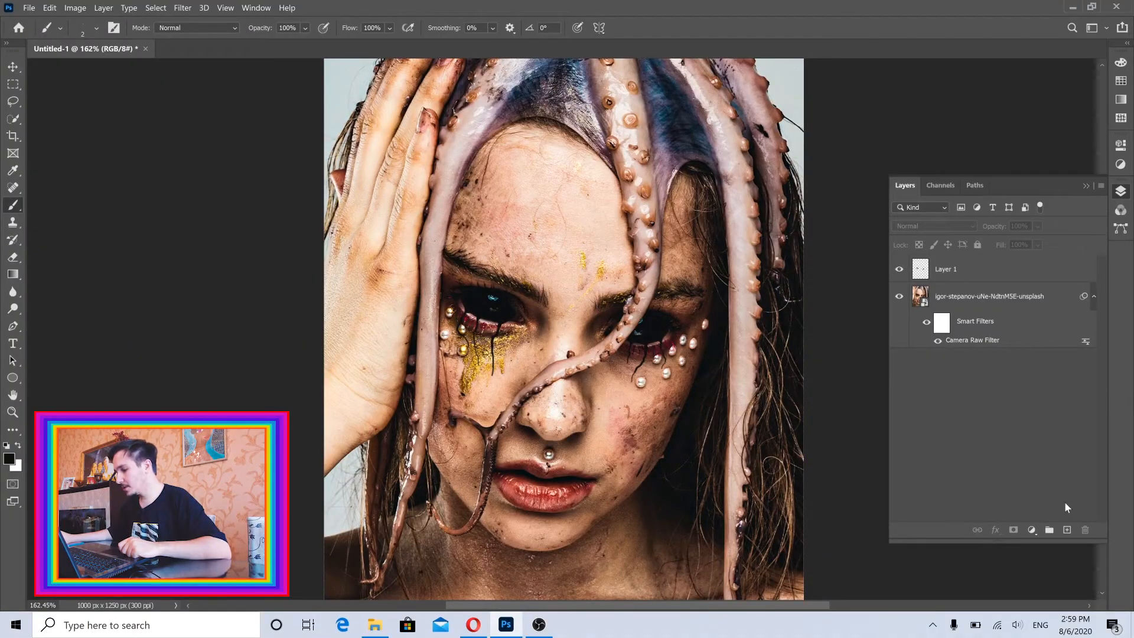
Add a new blank layer and a Hue/Saturation adjustment layer above it.
left_click(1066, 530)
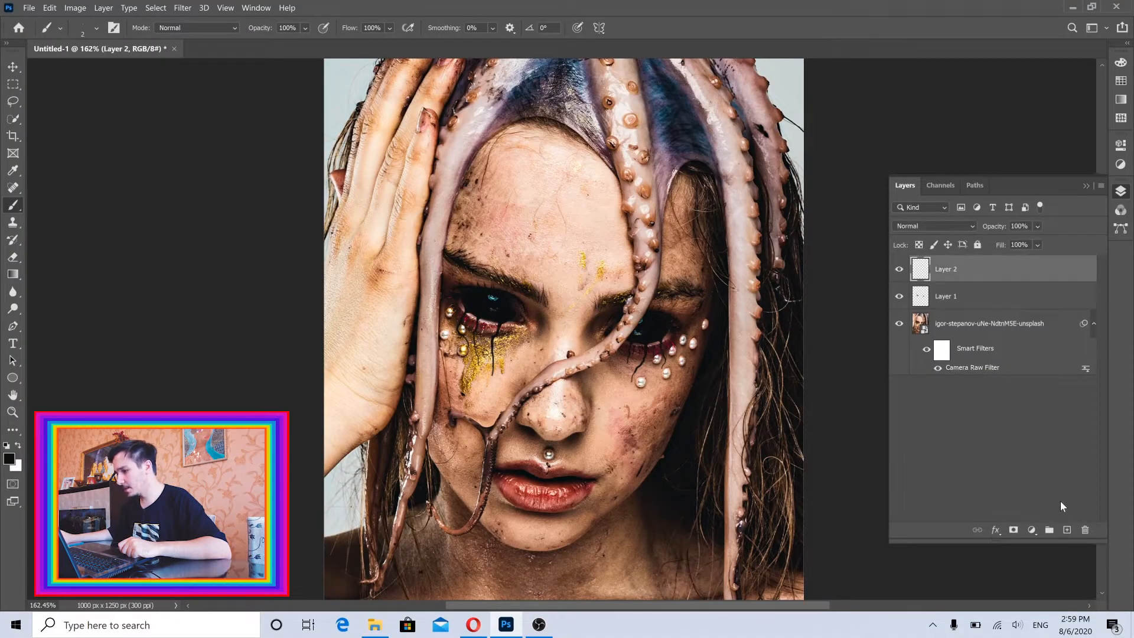
left_click(1030, 530)
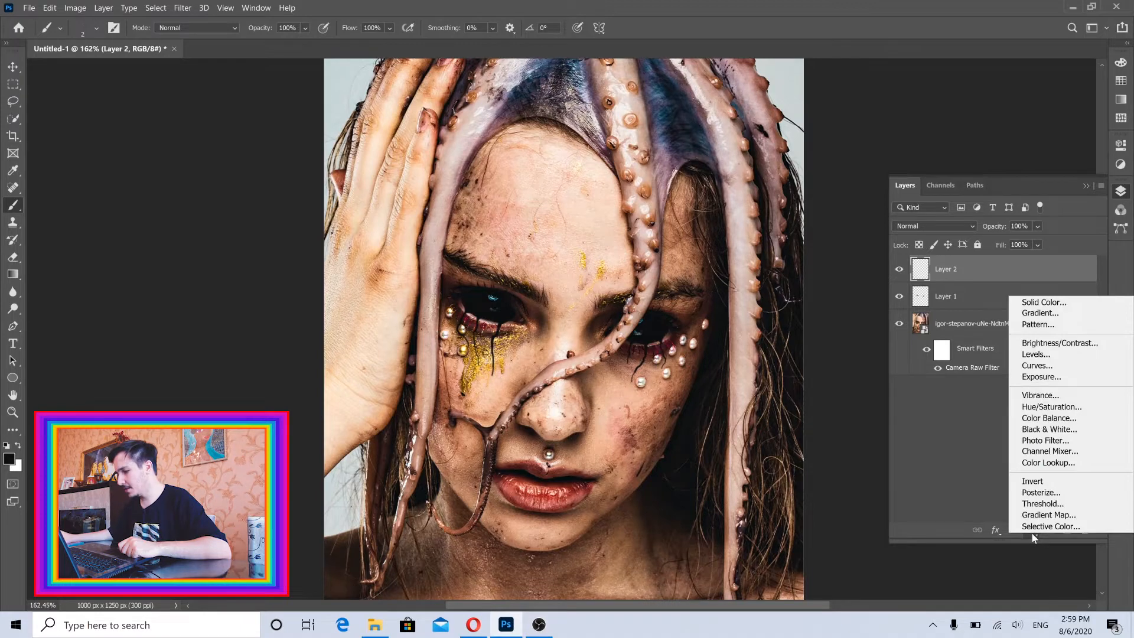
left_click(1038, 409)
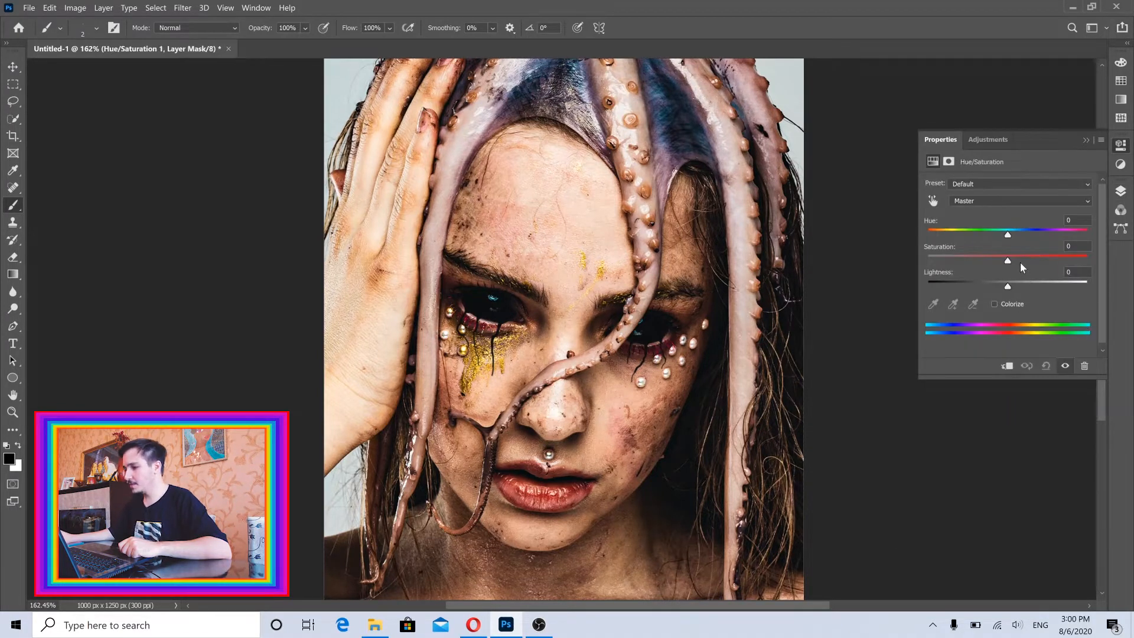
Set the Hue/Saturation adjustment to Hue -59 and Saturation +100.
left_click_drag(1008, 260, 1088, 260)
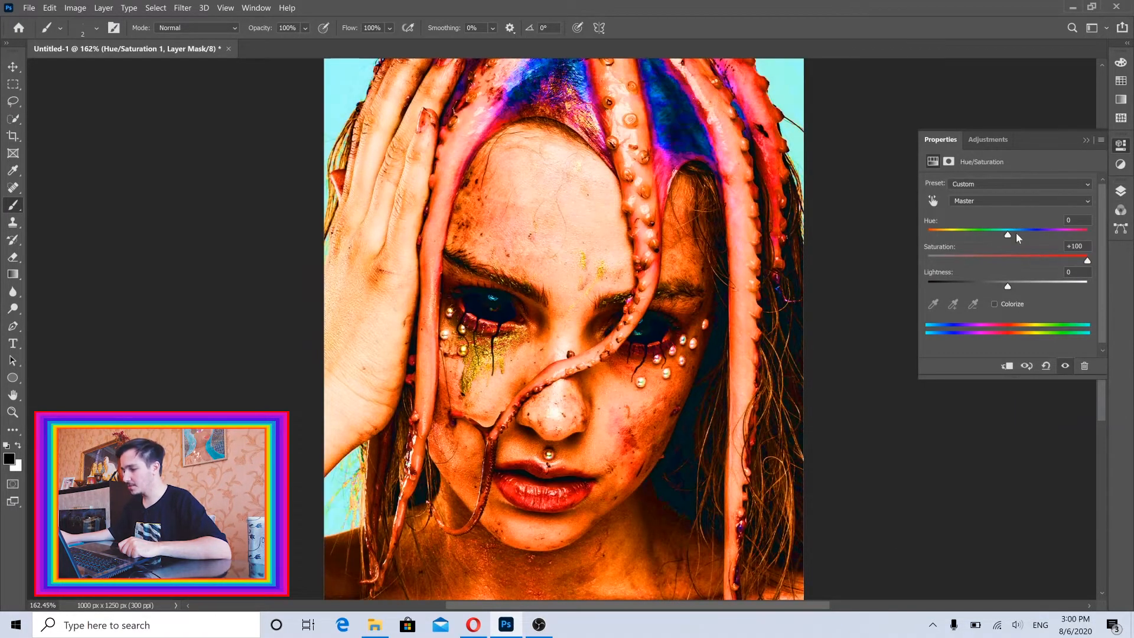
left_click_drag(1004, 235, 965, 235)
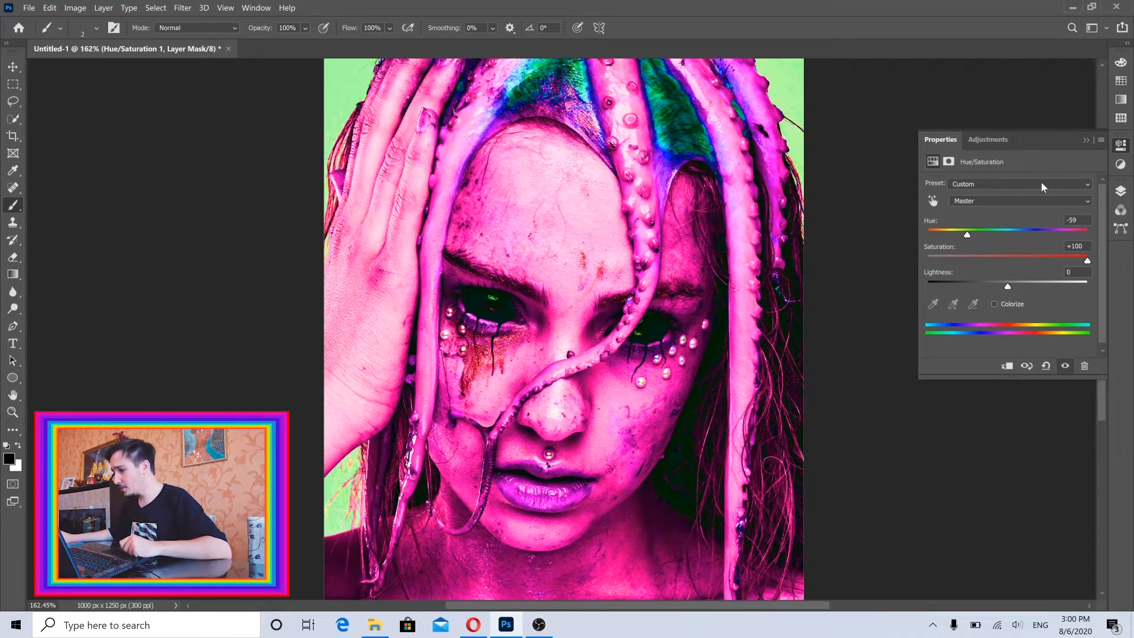
left_click(1120, 193)
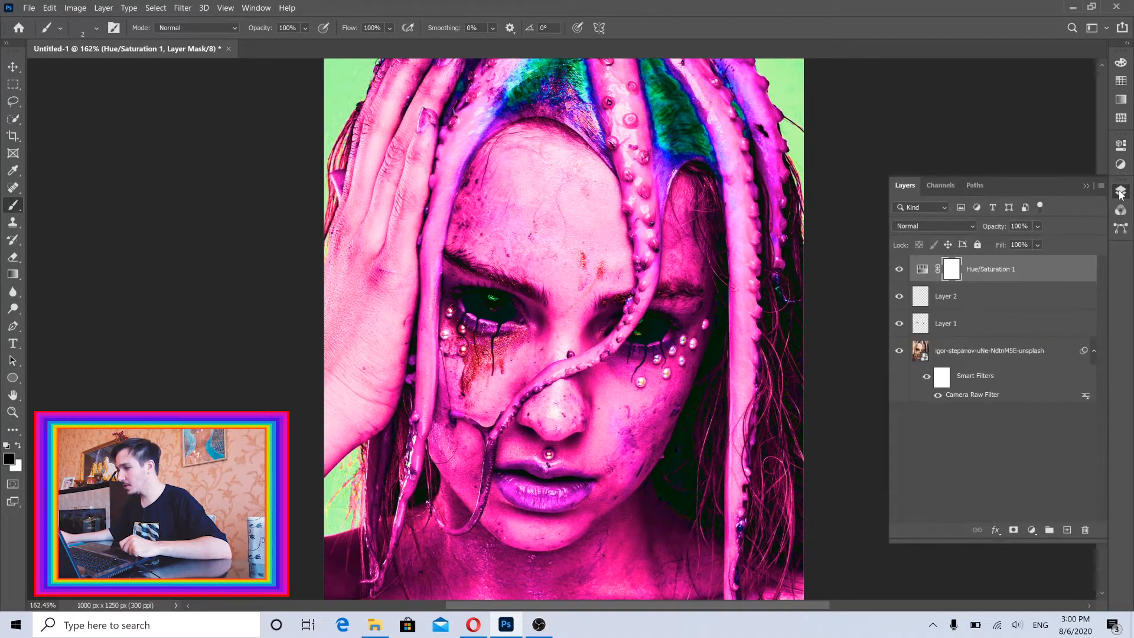
Clip the Hue/Saturation 1 adjustment to the blank Layer 2 with a clipping mask.
left_click(962, 302)
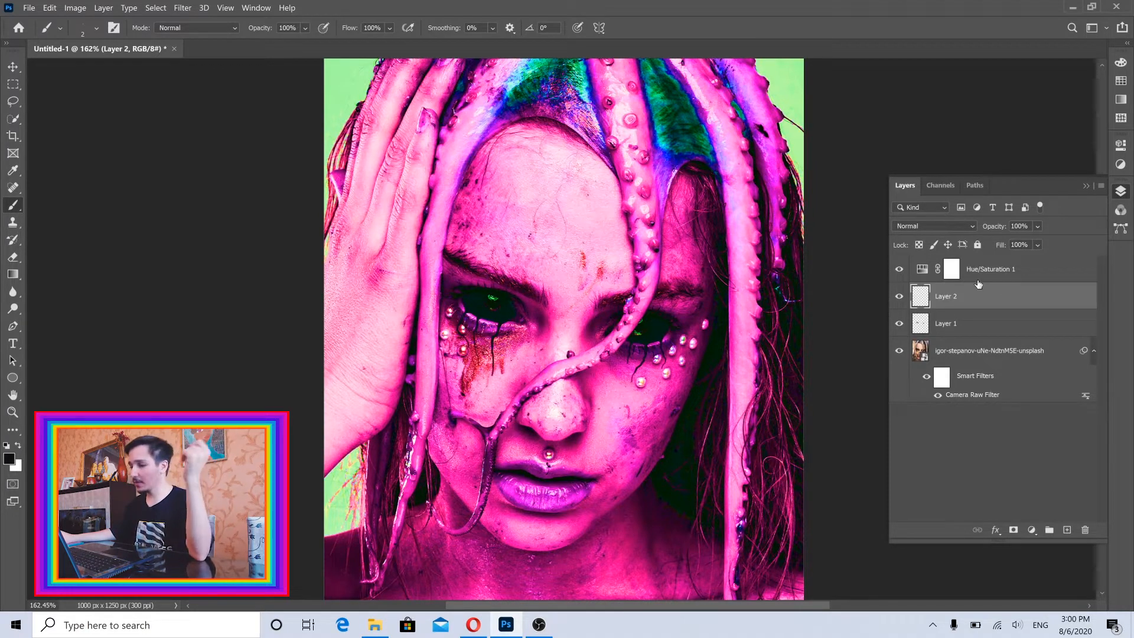
left_click(920, 272)
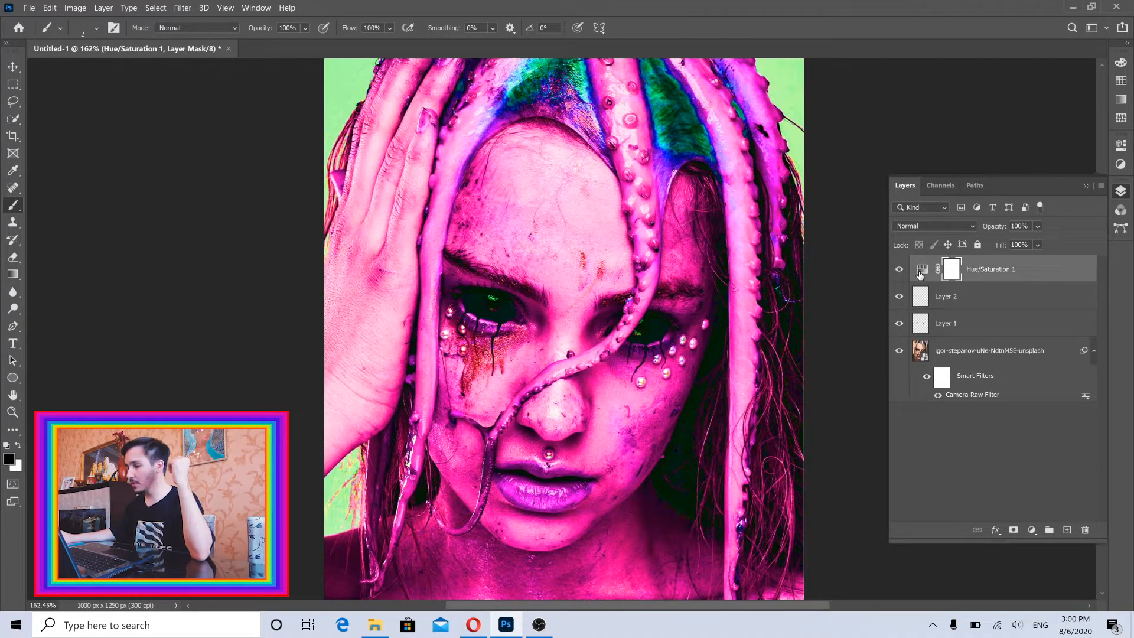
left_click(1057, 280)
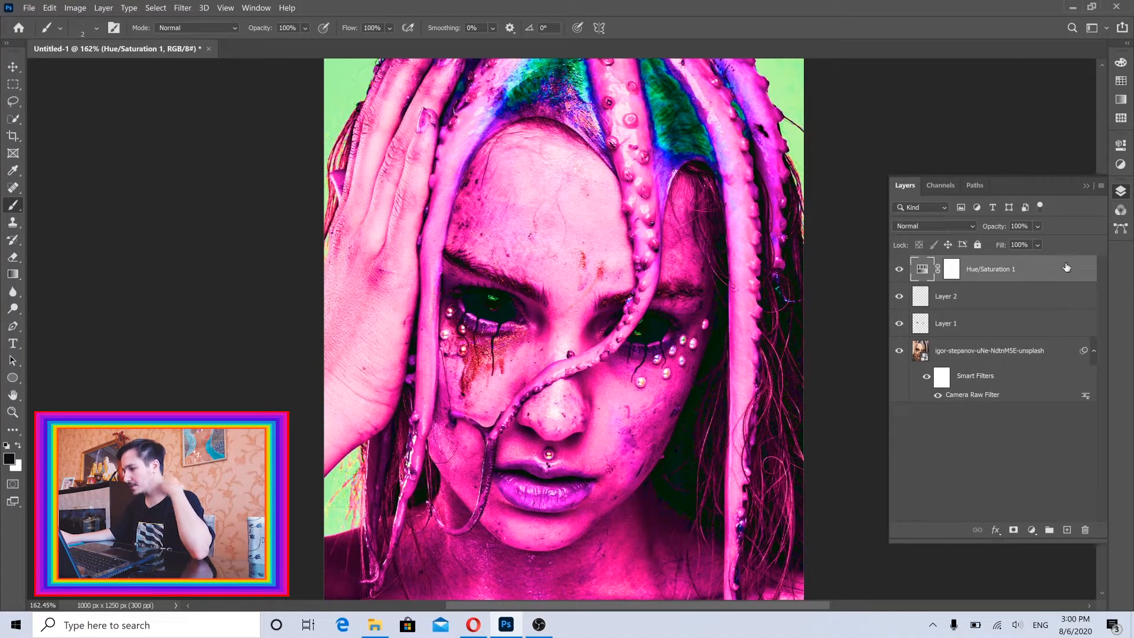
right_click(1061, 271)
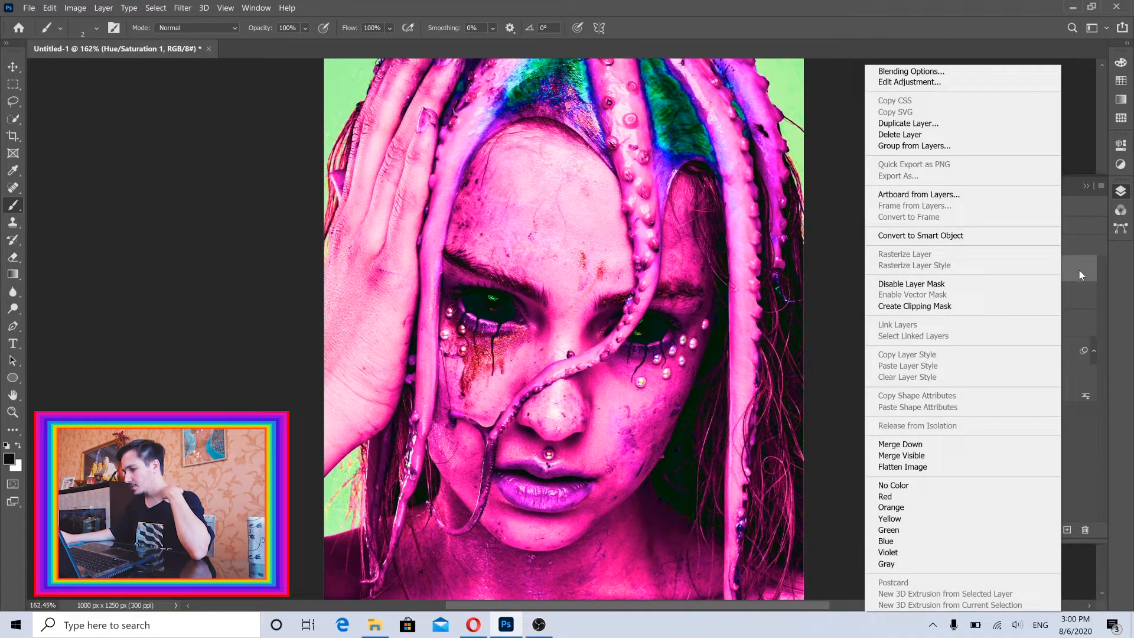
left_click(923, 314)
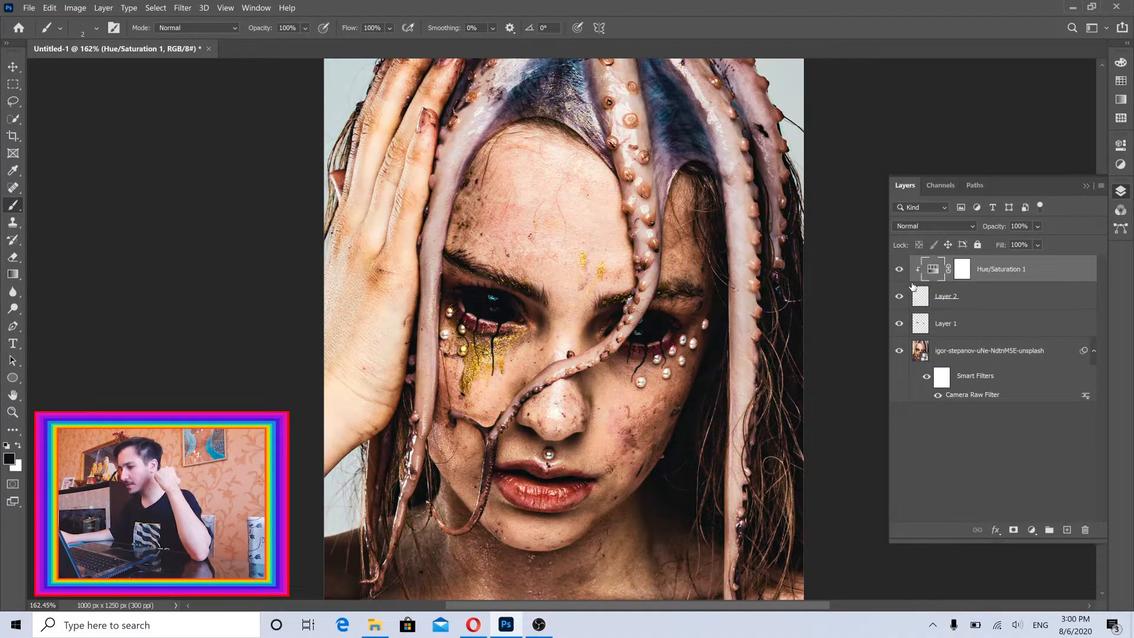
Select Layer 2 and switch to the Mixer Brush tool with Sample All Layers enabled.
left_click(940, 296)
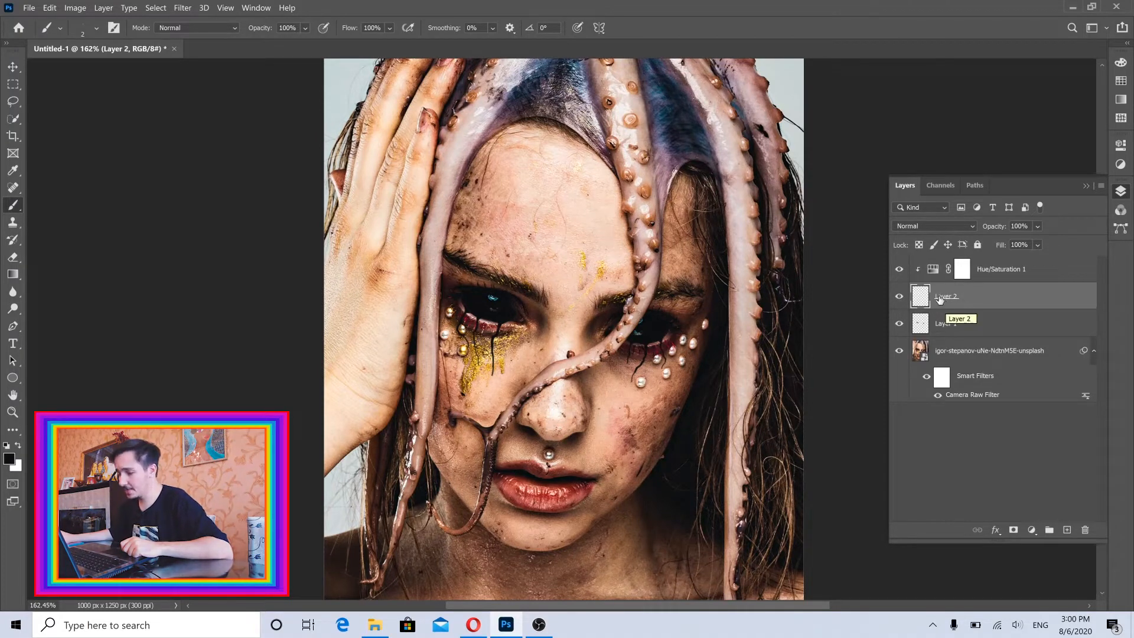
right_click(17, 211)
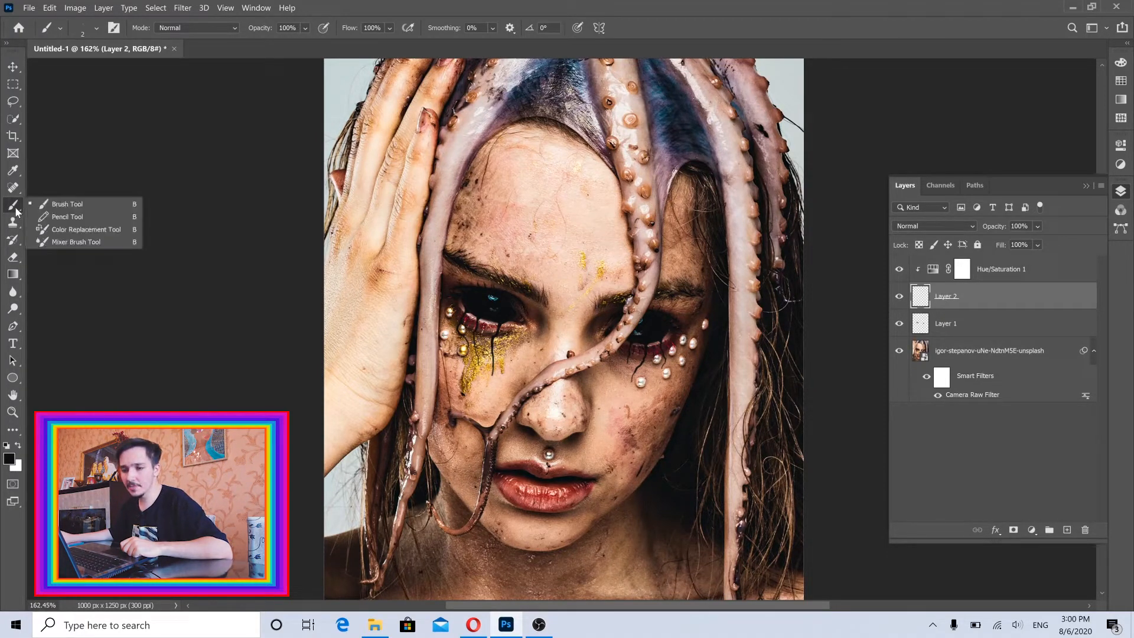
left_click(73, 243)
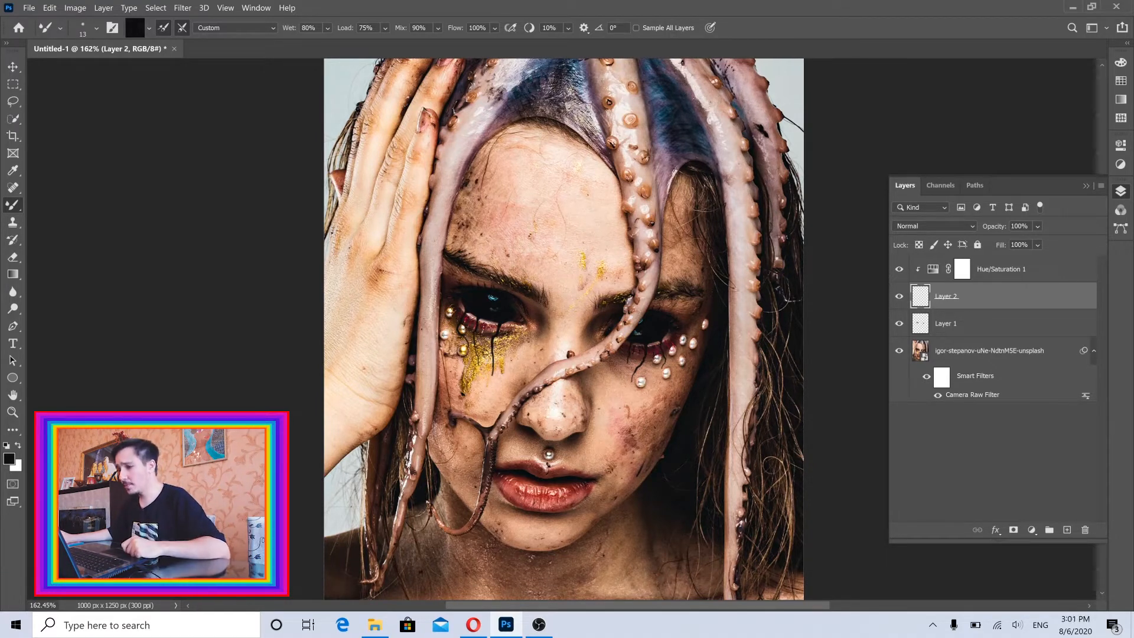
left_click(657, 31)
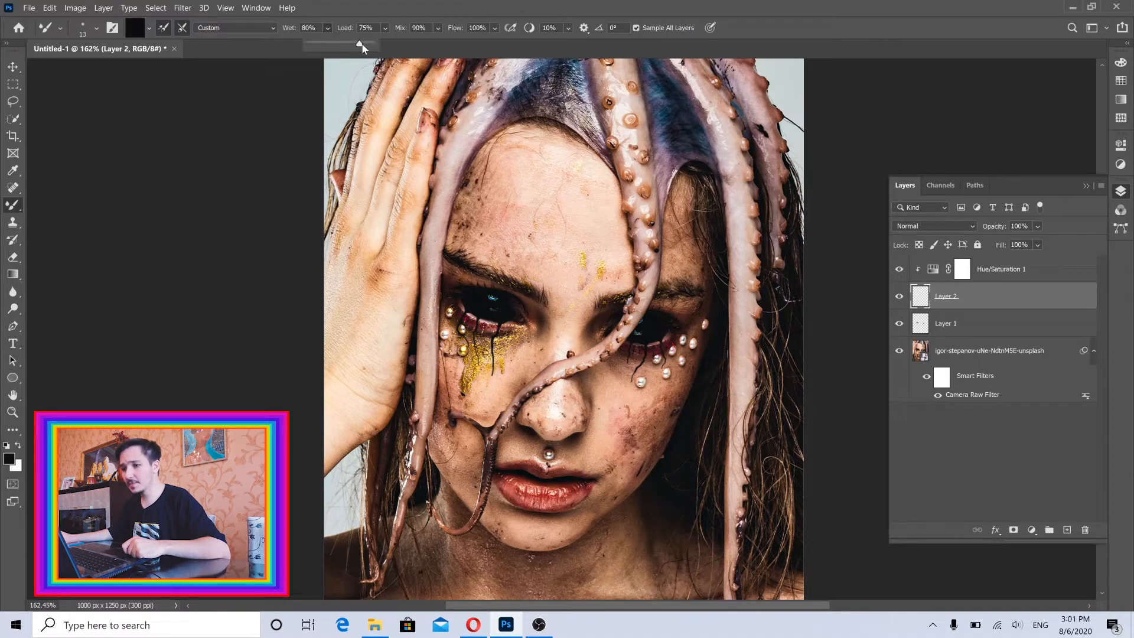
Set the Mixer Brush's Wet, Load and Mix to 100% and its smoothing to 0%.
left_click_drag(386, 29, 435, 45)
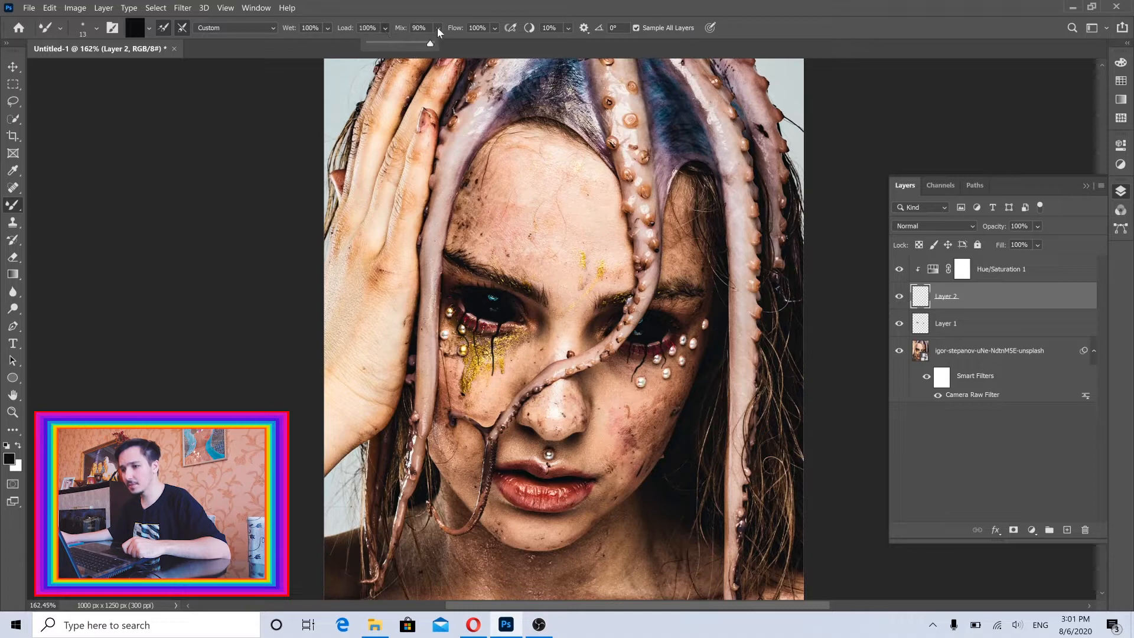
left_click(437, 28)
left_click(505, 14)
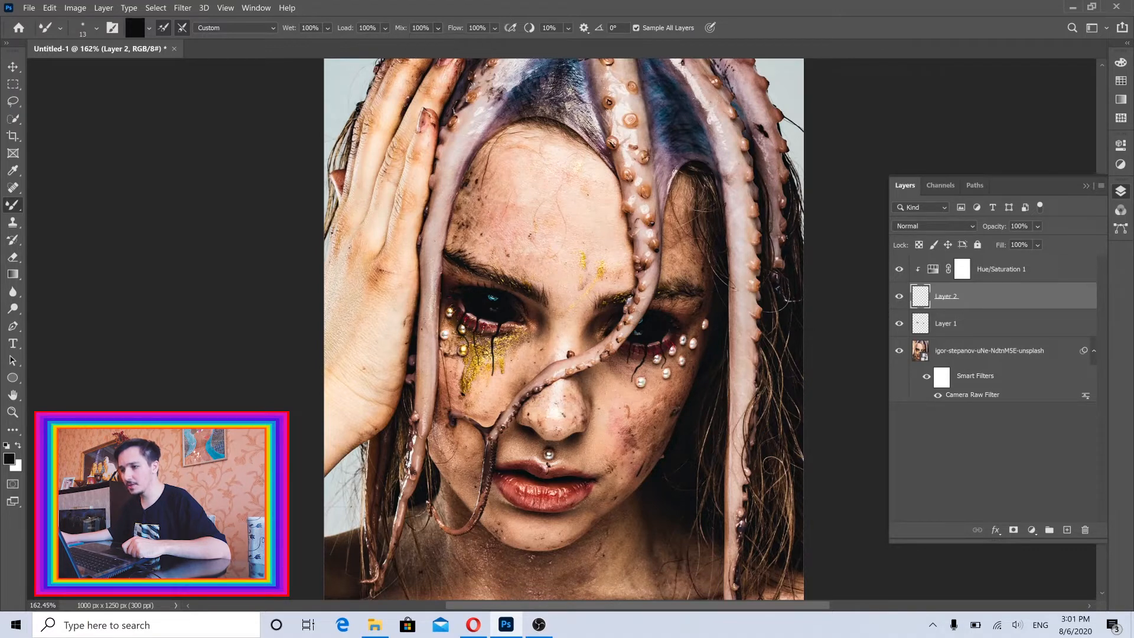
left_click(568, 27)
left_click_drag(577, 44, 569, 44)
left_click(525, 13)
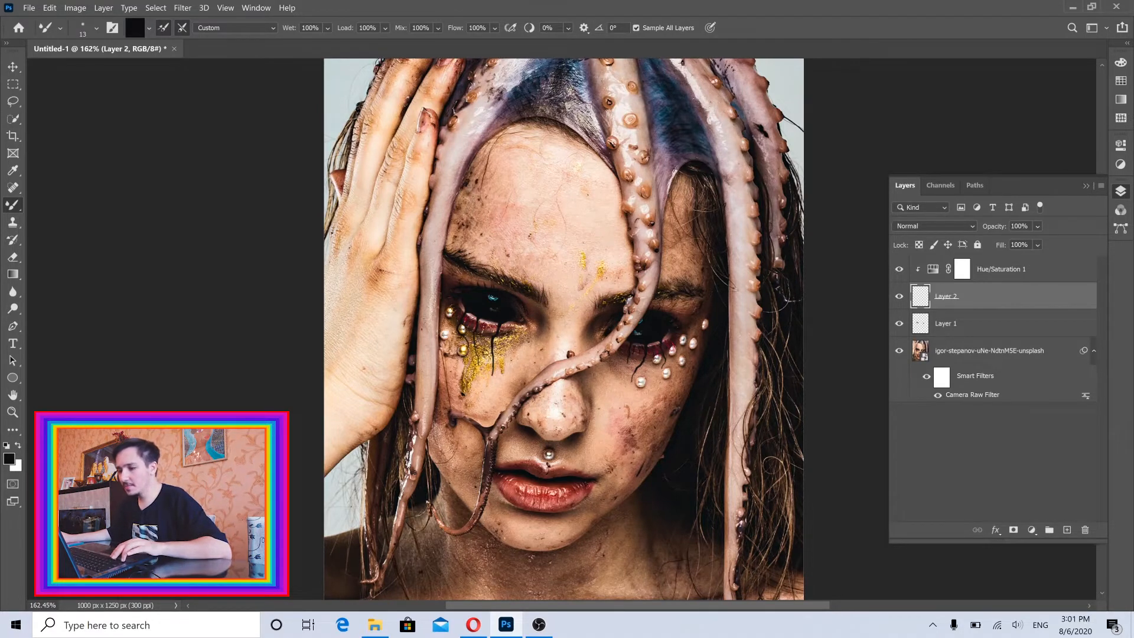
Try 33 px Mixer Brush smears down the forehead, across the eye and over the gold glitter, and undo them.
left_click_drag(563, 274, 574, 274)
scroll(563, 235, "up", 3)
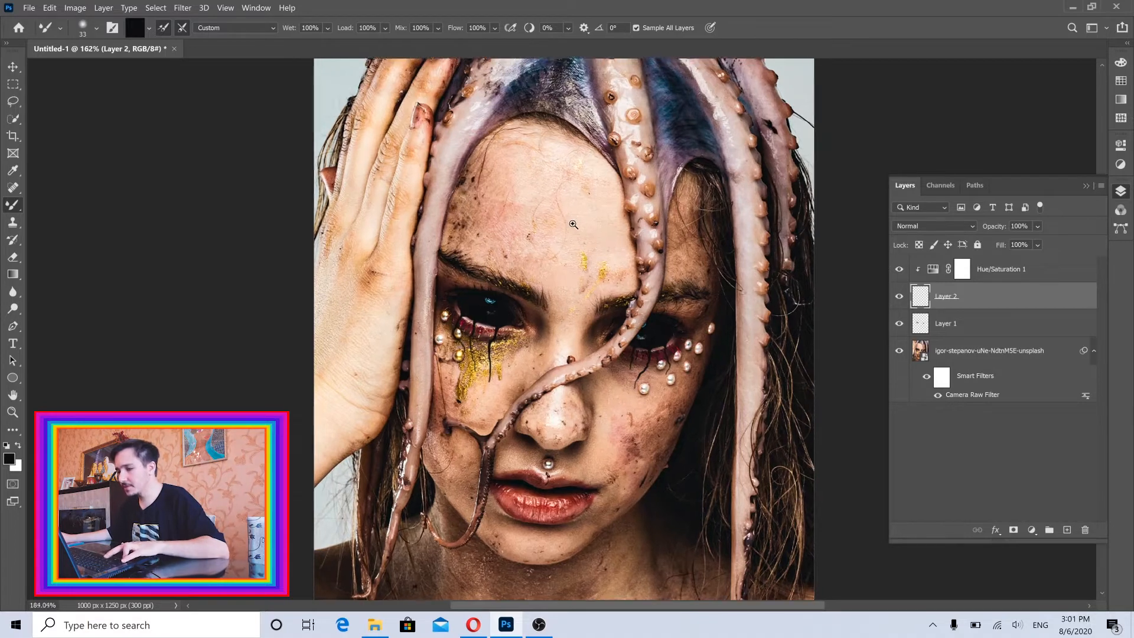
left_click(542, 172)
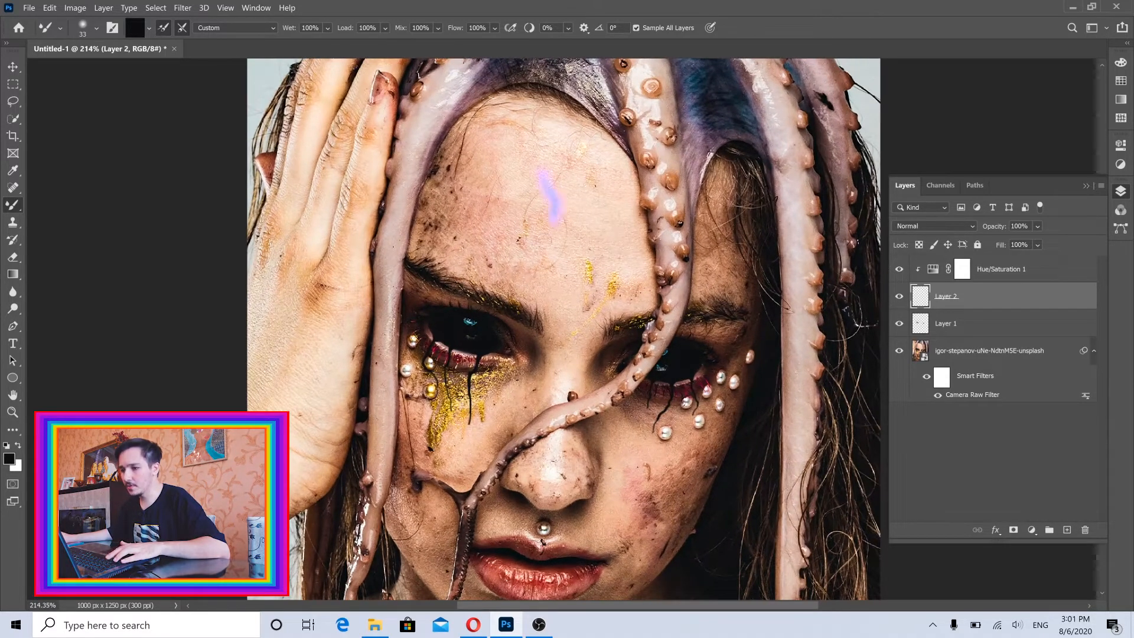
mouse_move(552, 217)
left_mouse_down()
mouse_move(558, 295)
mouse_move(534, 360)
mouse_move(508, 369)
mouse_move(485, 324)
mouse_move(496, 326)
mouse_move(557, 202)
left_mouse_up()
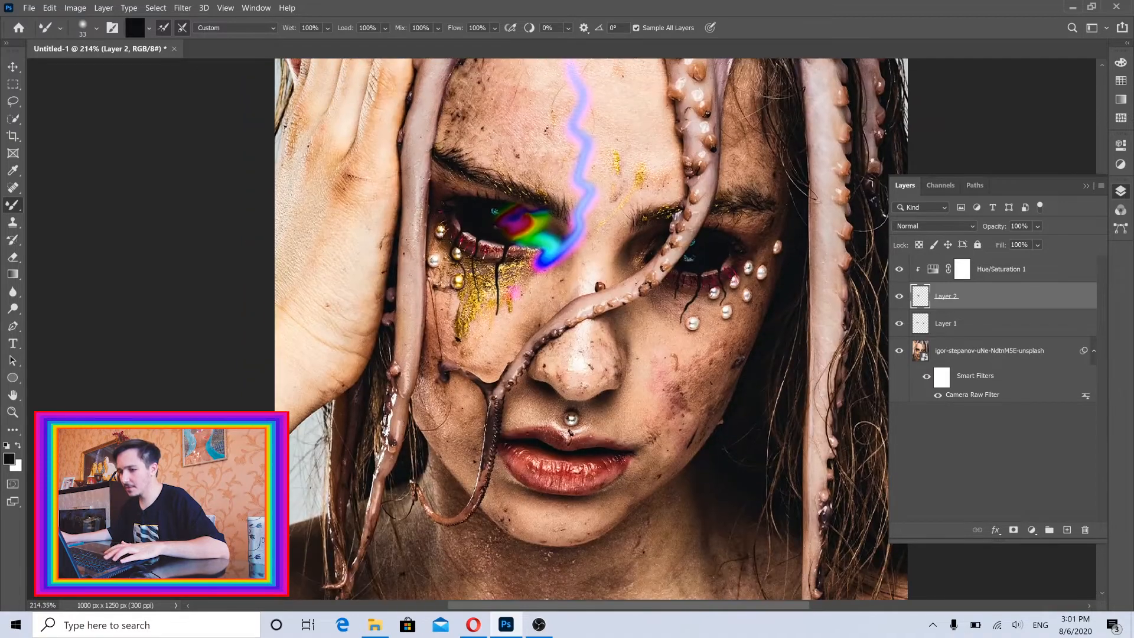
mouse_move(514, 292)
left_mouse_down()
mouse_move(460, 308)
mouse_move(529, 294)
mouse_move(520, 285)
left_mouse_up()
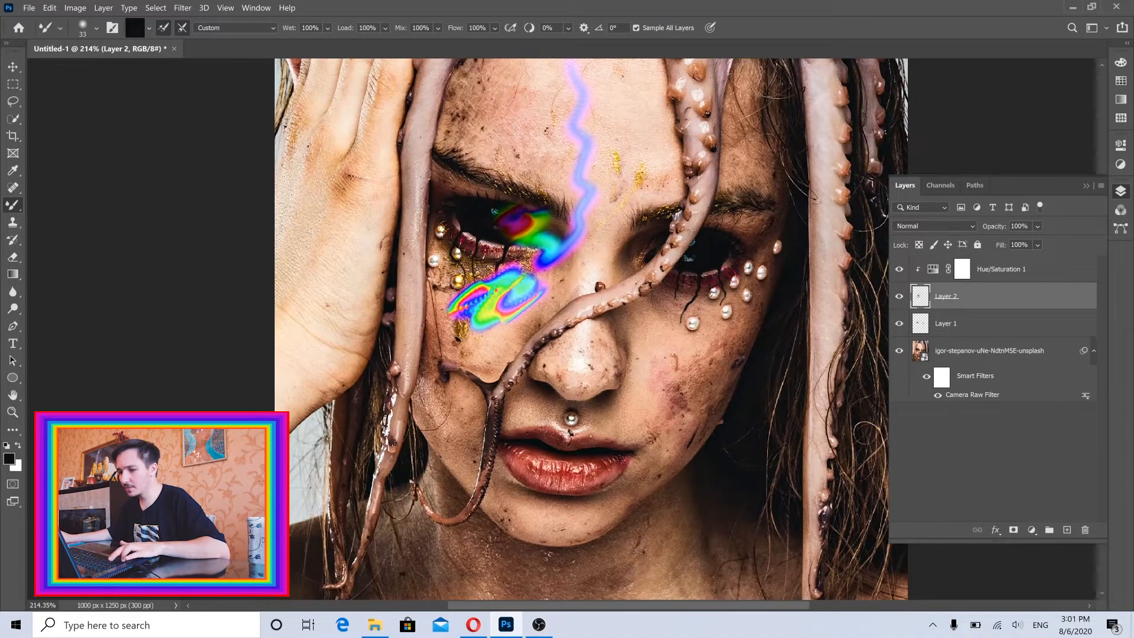
left_click_drag(544, 144, 535, 243)
key("ctrl+z")
key("ctrl+z")
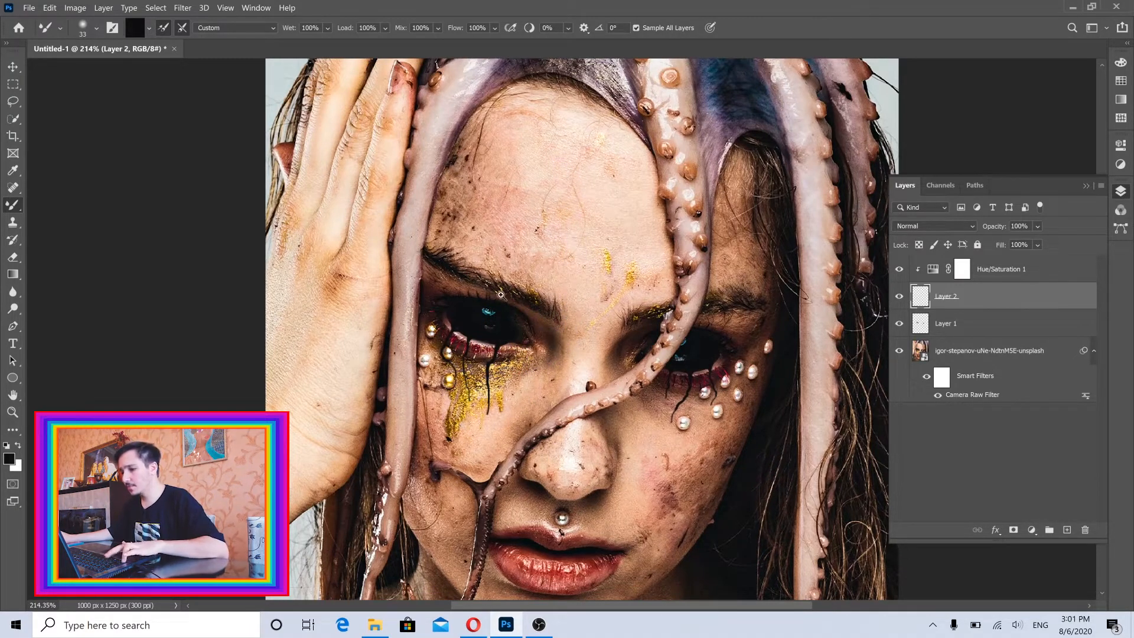
Review the hue and saturation settings of the clipped Hue/Saturation adjustment and reselect Layer 2.
scroll(501, 294, "up", 3)
left_click_drag(541, 294, 570, 229)
left_click(998, 271)
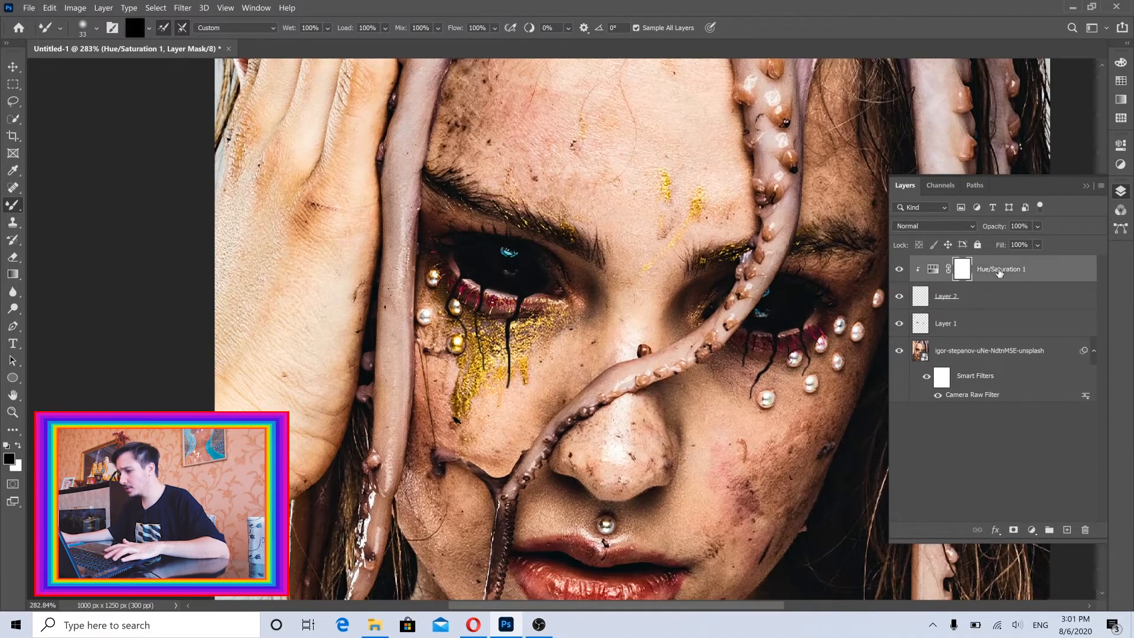
double_click(933, 270)
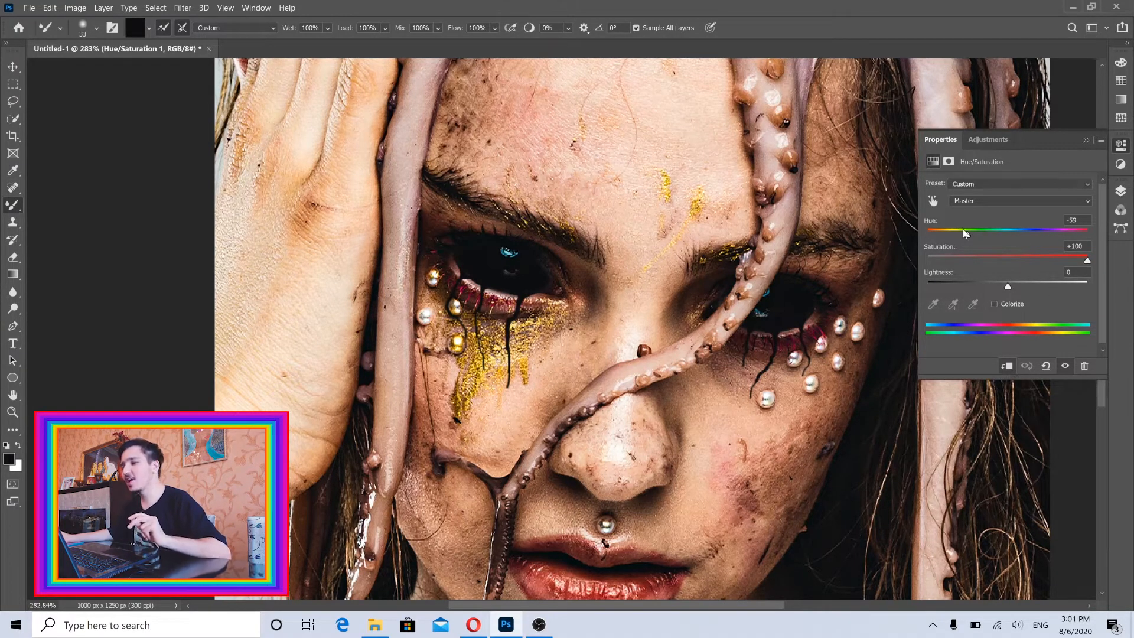
left_click(1125, 194)
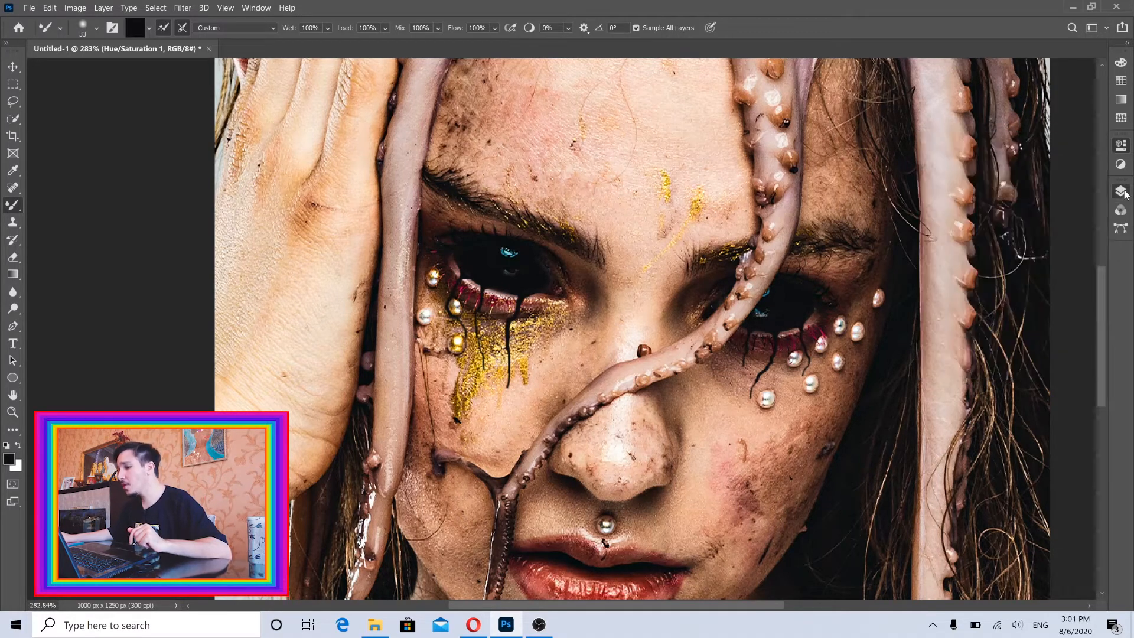
left_click(1121, 192)
left_click(972, 300)
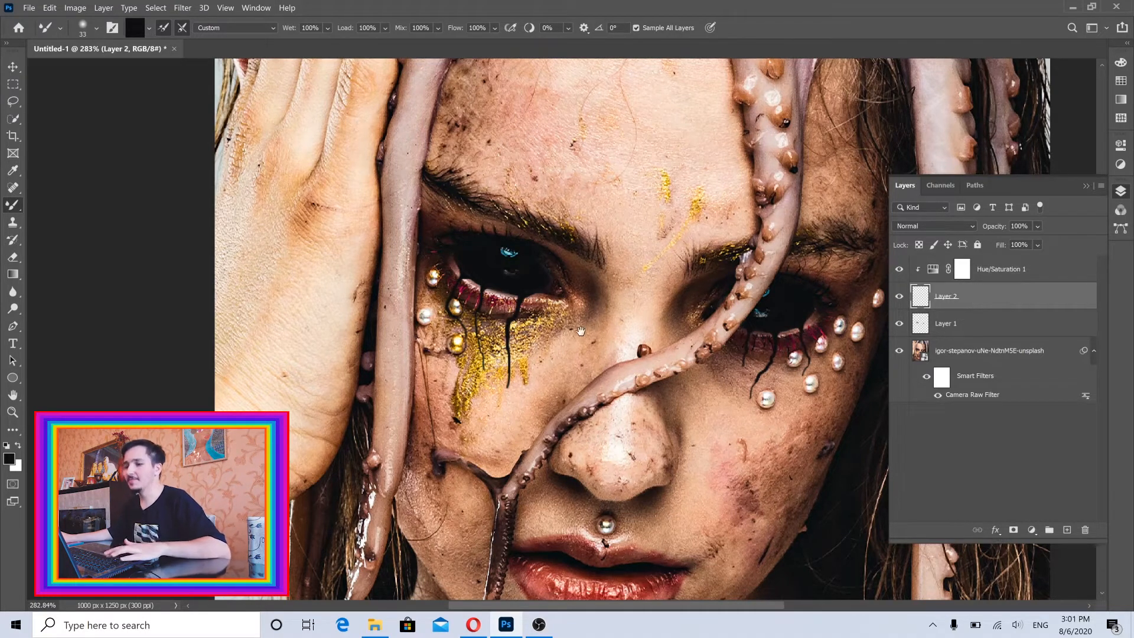
Set the Mixer Brush tip's spacing to 1% in the brush settings.
left_click_drag(581, 331, 587, 273)
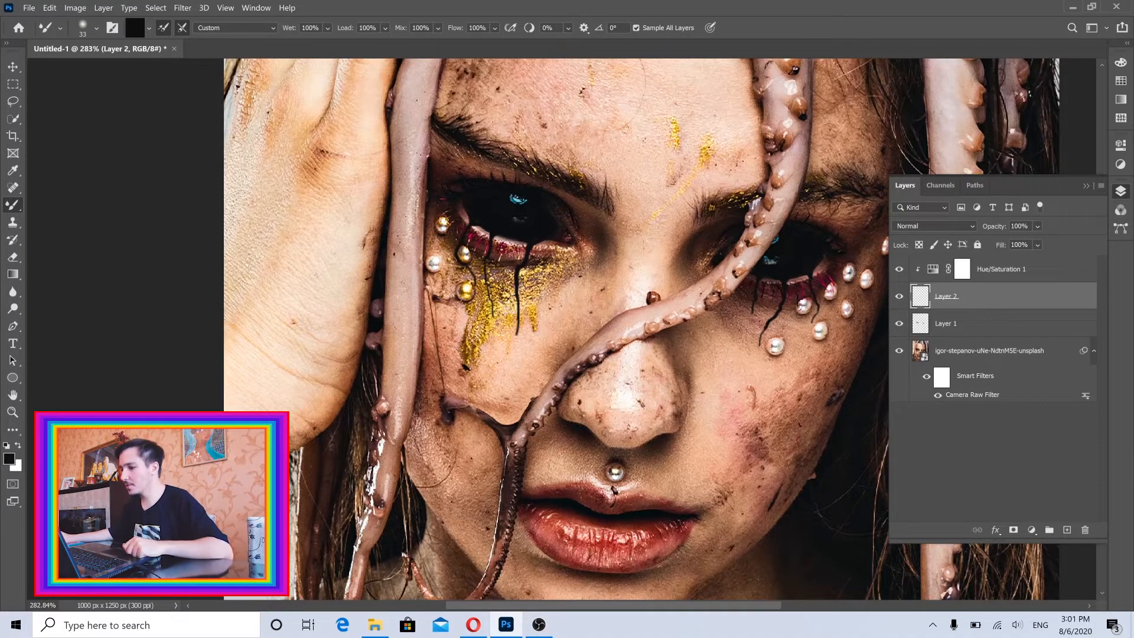
left_click(1083, 186)
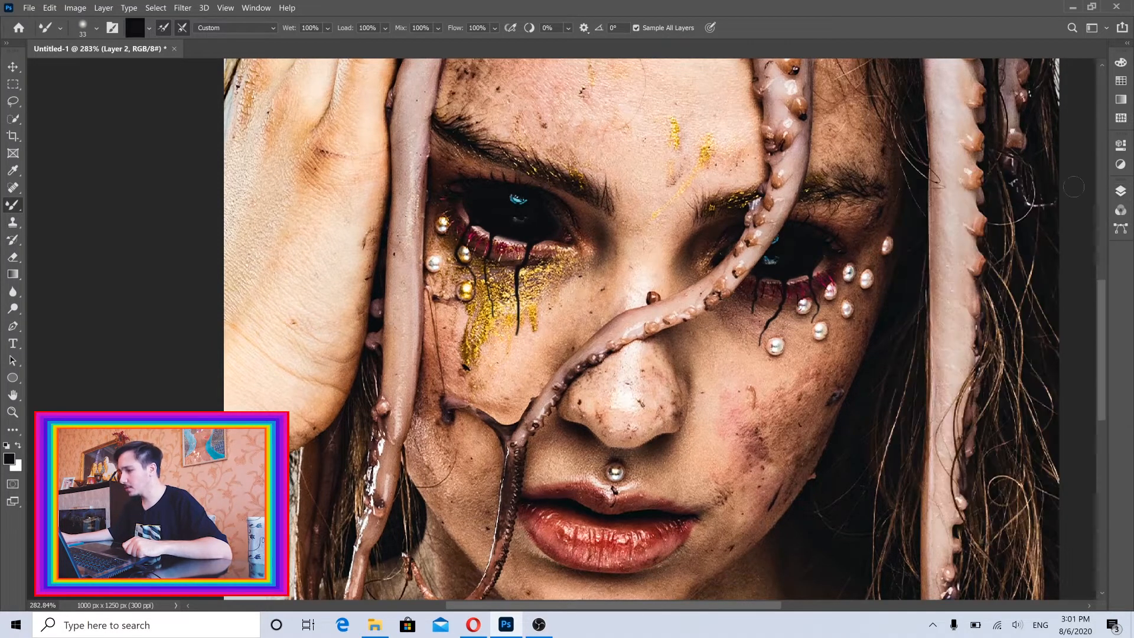
left_click(256, 7)
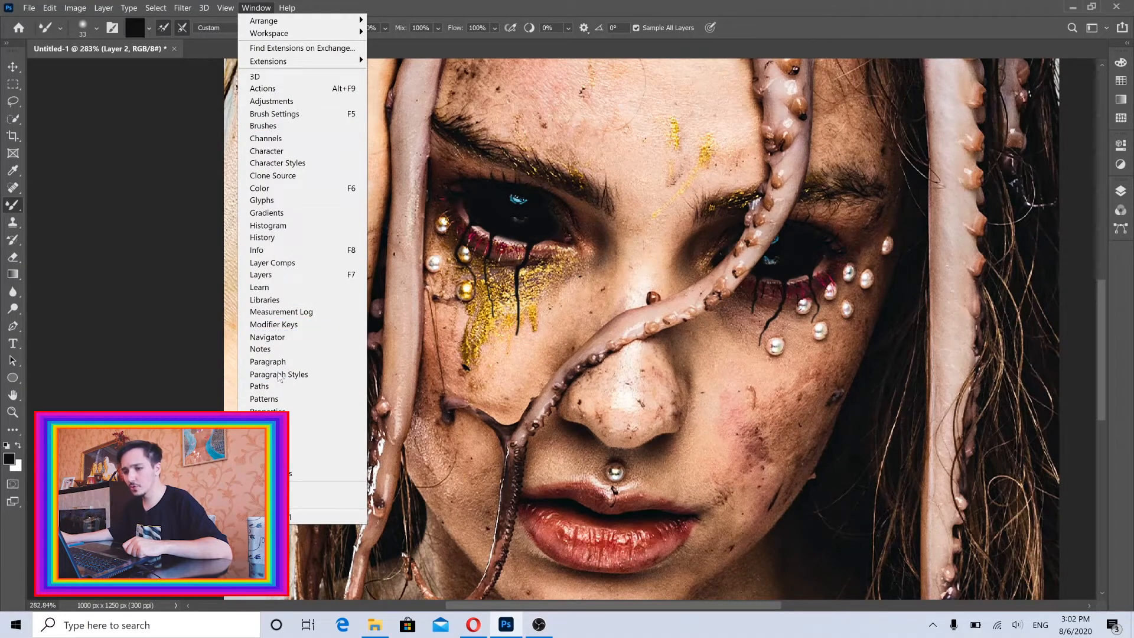
left_click(293, 113)
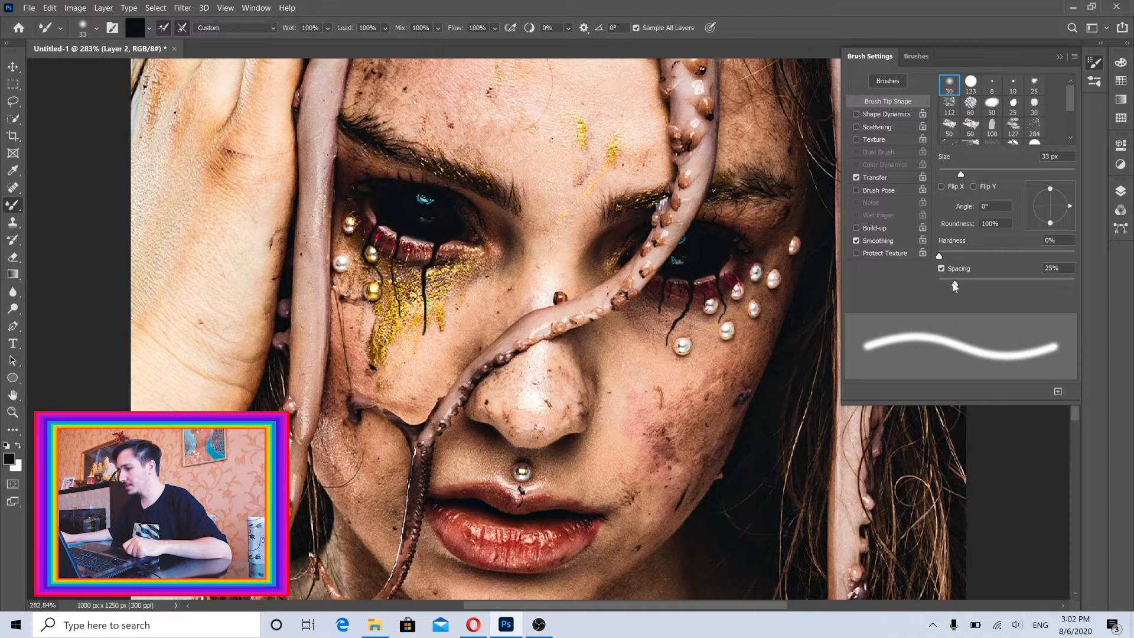
left_click_drag(955, 286, 931, 287)
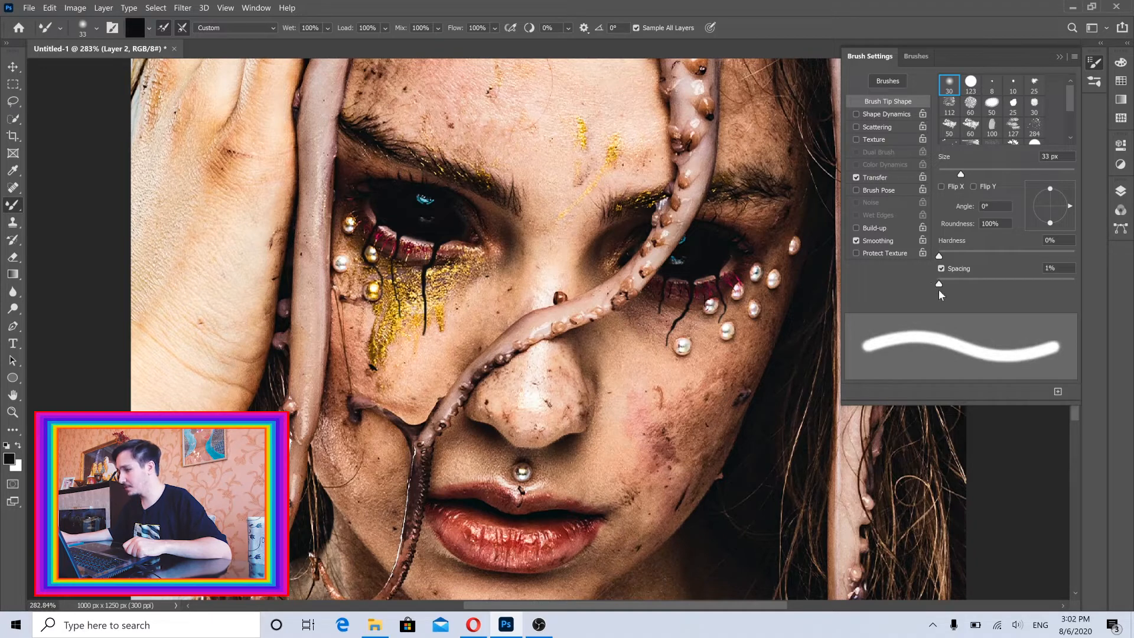
left_click(1121, 192)
left_click(1059, 56)
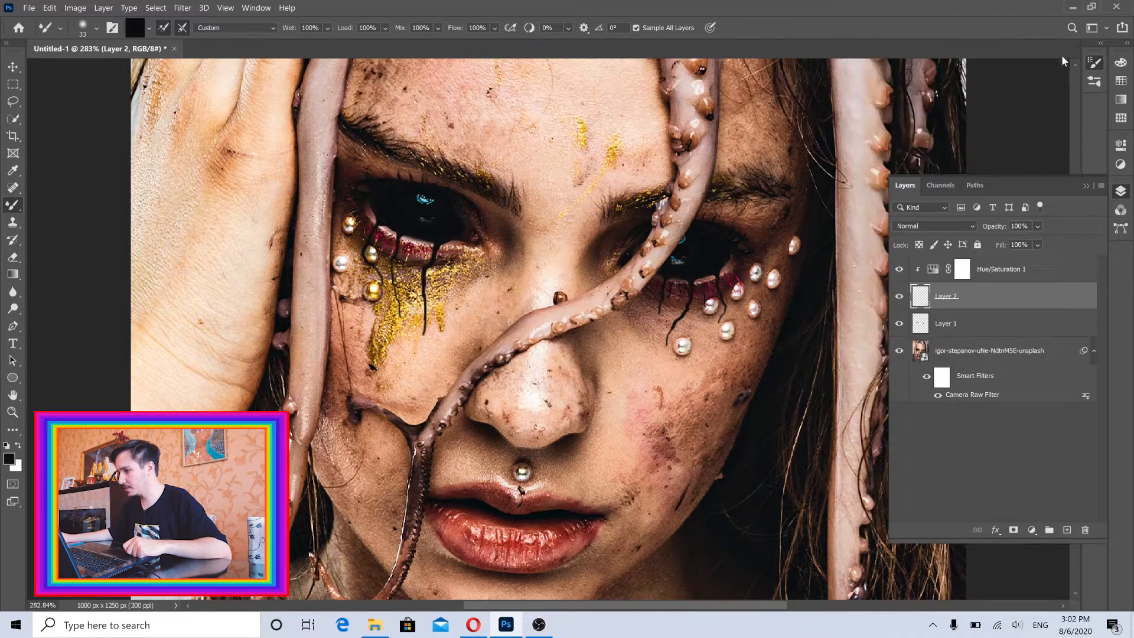
Smear a rainbow stroke along the hairline at the upper edge of the forehead with a 37 px Mixer Brush.
left_click(1085, 185)
left_click_drag(496, 243, 562, 269)
mouse_move(582, 114)
left_mouse_down()
mouse_move(573, 230)
mouse_move(575, 209)
mouse_move(576, 225)
mouse_move(600, 198)
mouse_move(608, 210)
mouse_move(549, 192)
mouse_move(483, 208)
mouse_move(602, 203)
mouse_move(653, 254)
left_mouse_up()
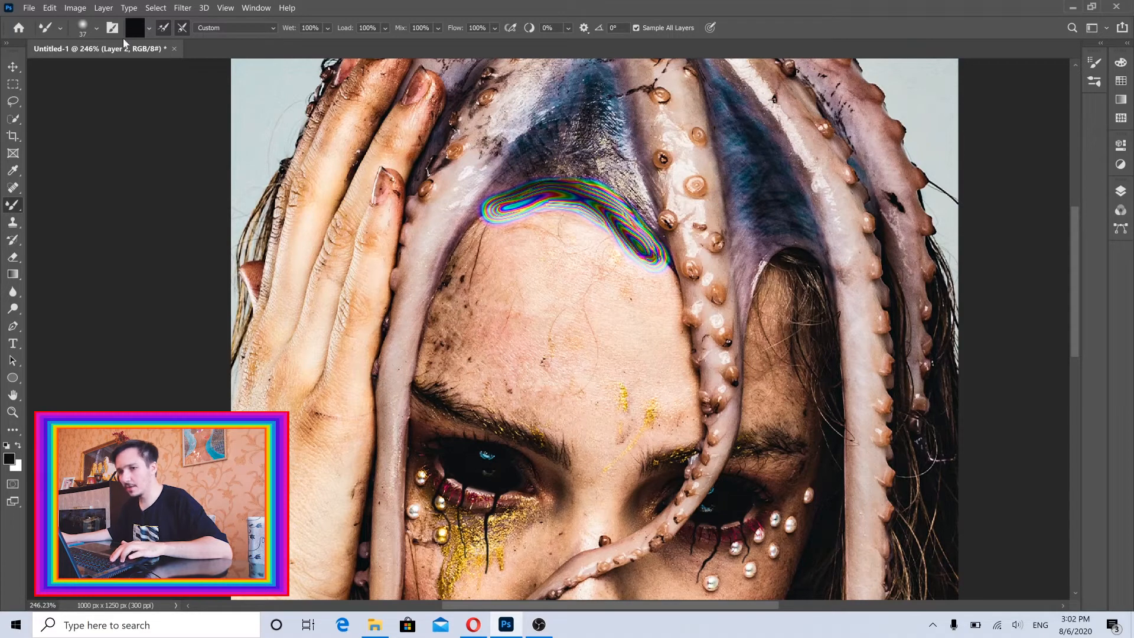
Try a hard-edged Mixer Brush smear on the upper forehead, undo it and set the brush hardness to 0%.
left_click(95, 29)
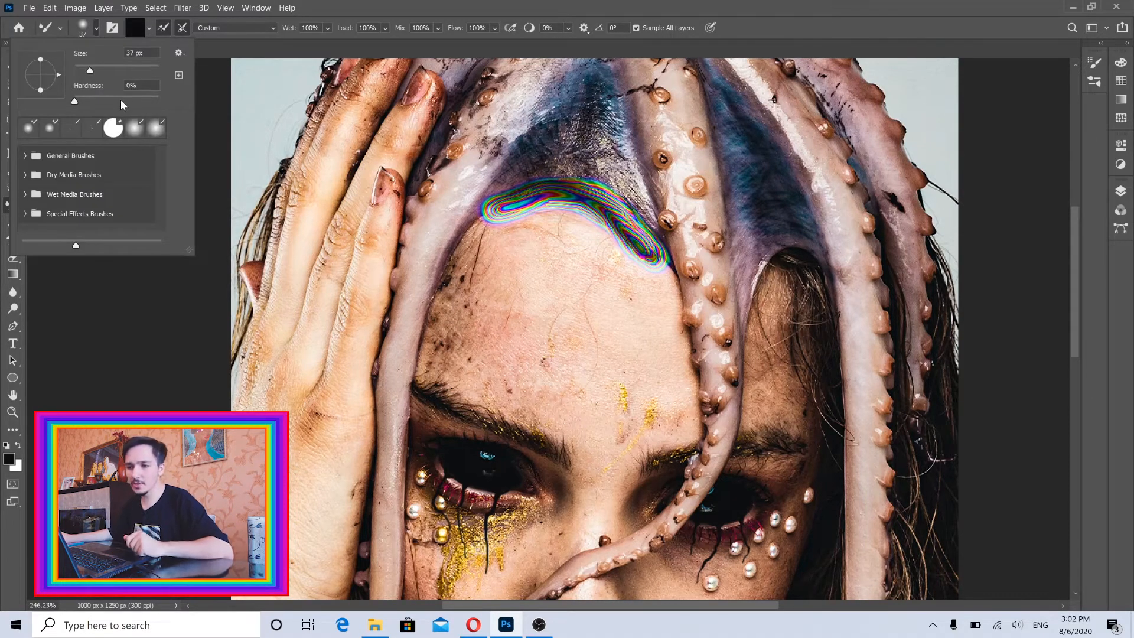
left_click_drag(119, 99, 210, 104)
left_click(332, 17)
left_click_drag(571, 214, 616, 283)
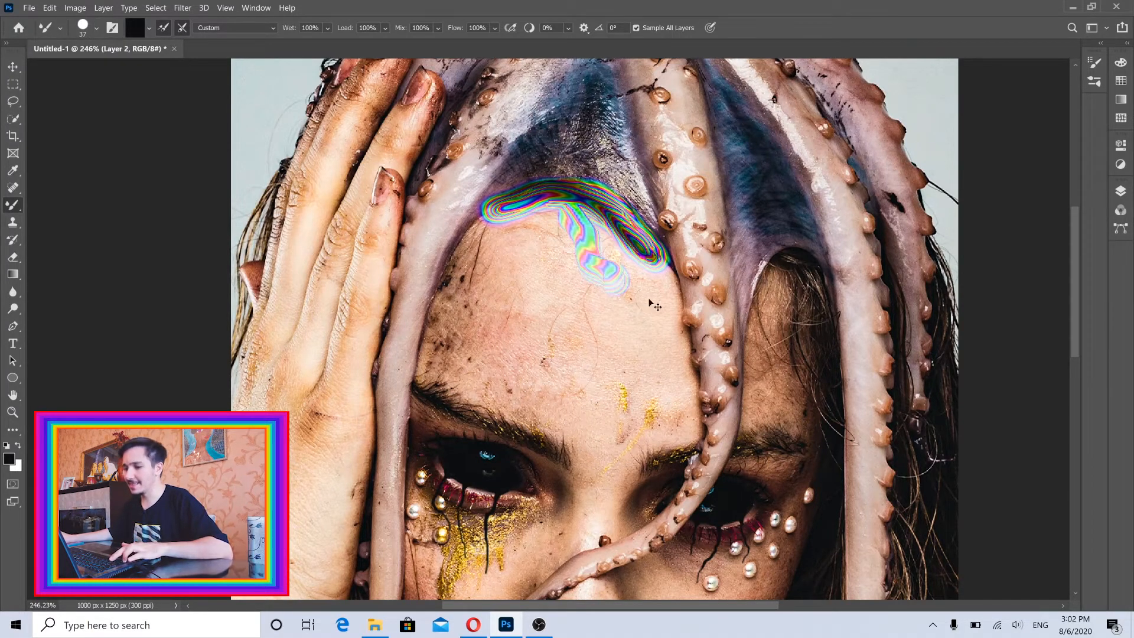
key("ctrl+z")
left_click(96, 28)
left_click_drag(158, 101, 54, 101)
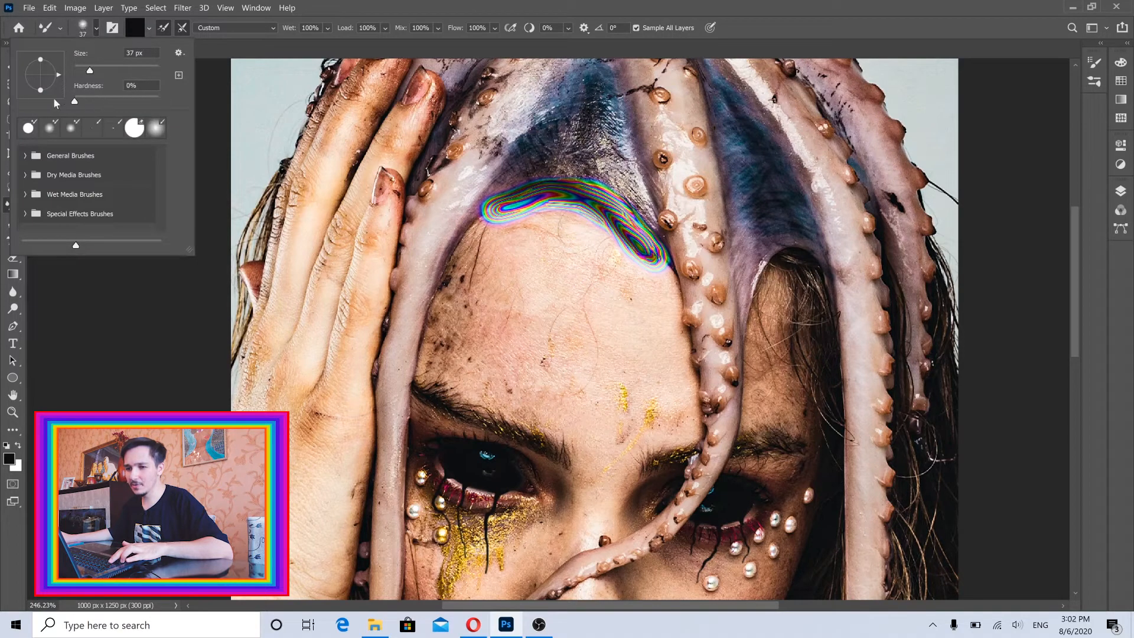
left_click(447, 5)
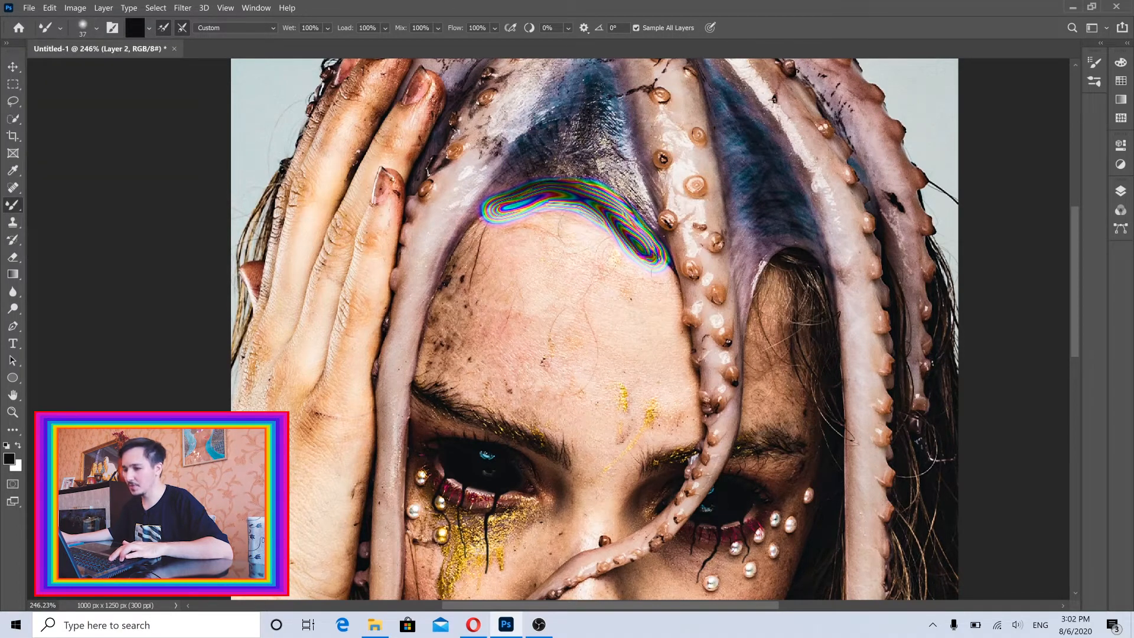
Try a hue of -180 on the clipped Hue/Saturation adjustment, test a Mixer Brush smear on Layer 2's forehead area, and undo the smear.
left_click(1120, 191)
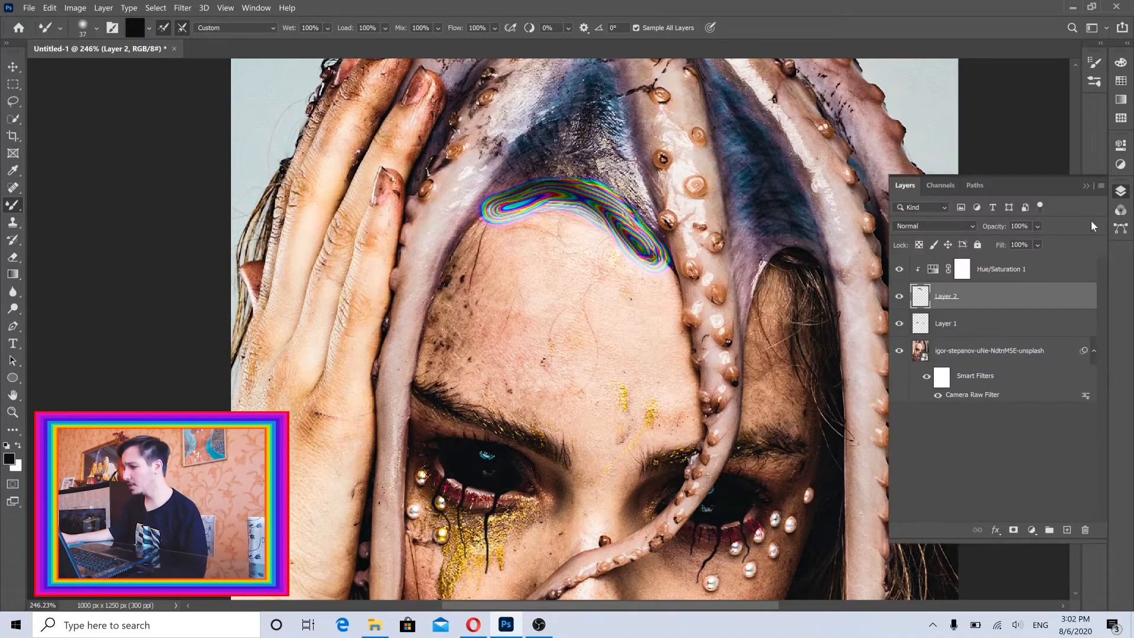
double_click(933, 271)
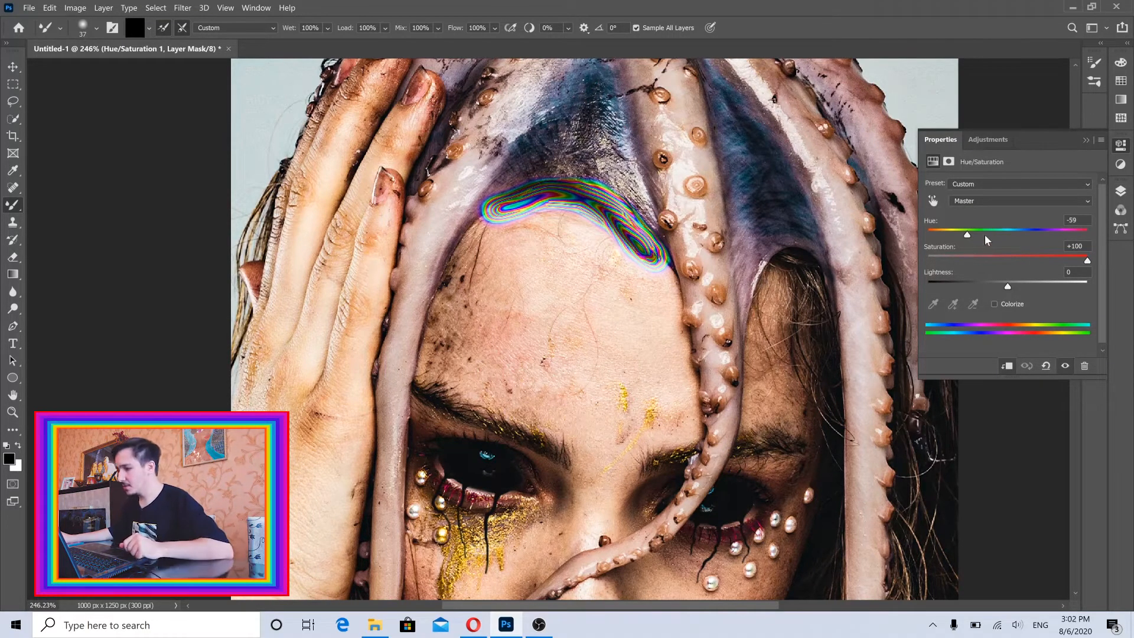
left_click_drag(984, 232, 924, 233)
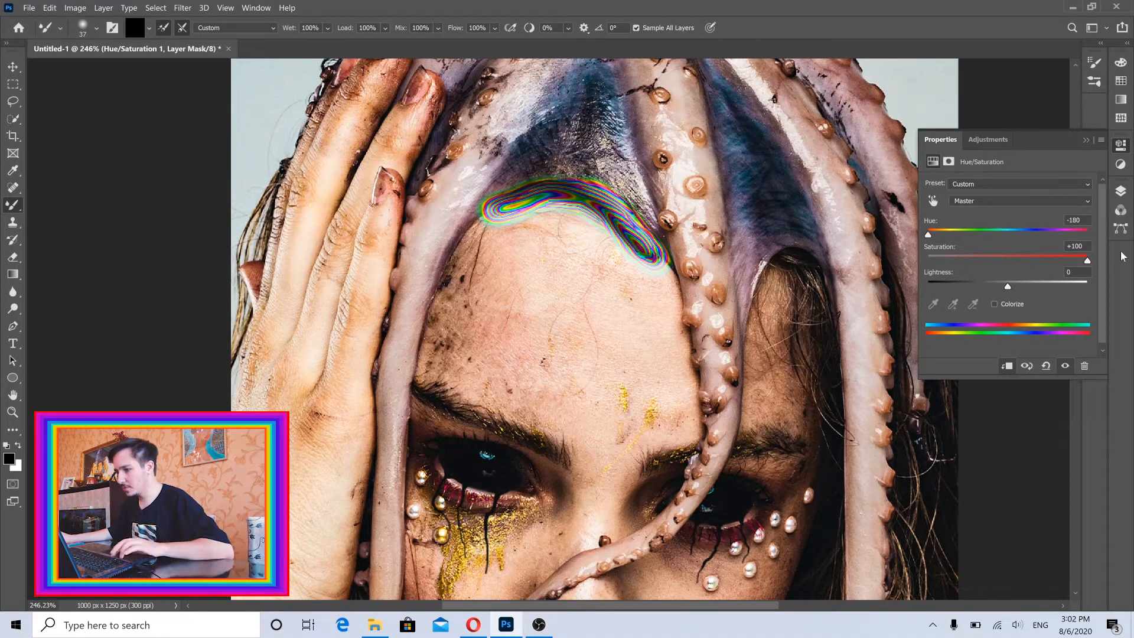
left_click(1120, 191)
left_click(953, 306)
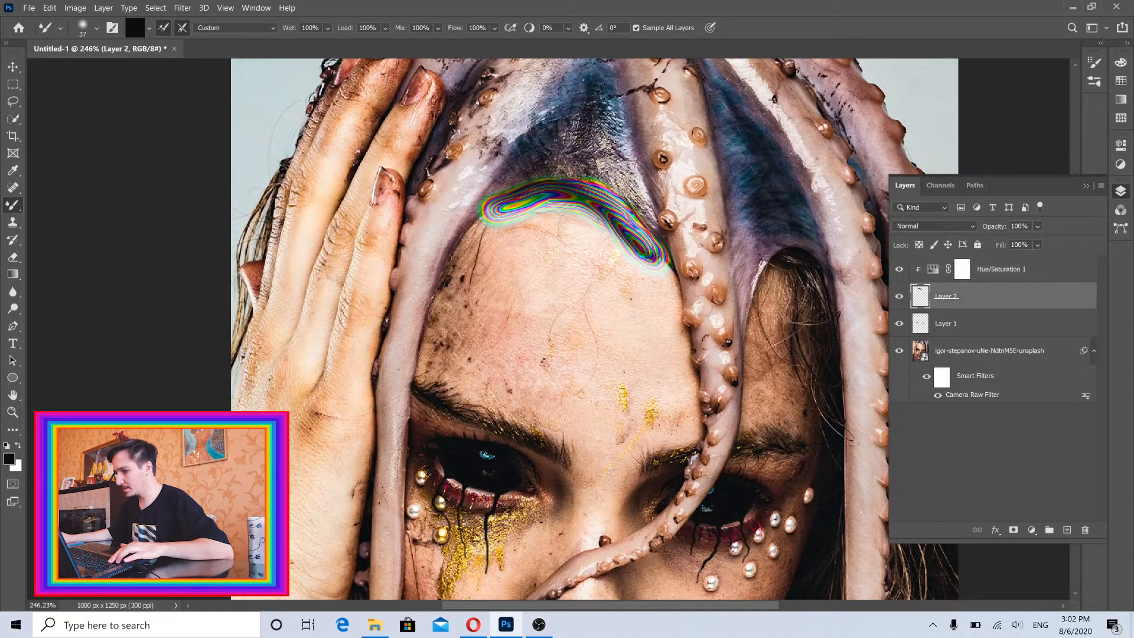
mouse_move(604, 277)
left_mouse_down()
mouse_move(608, 292)
mouse_move(585, 280)
left_mouse_up()
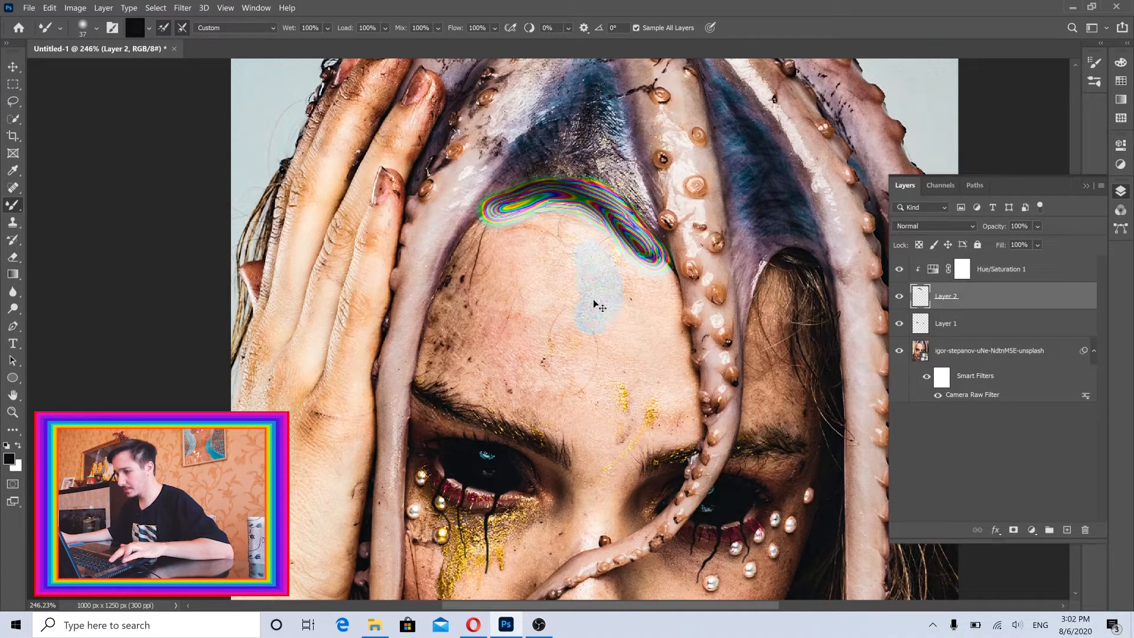
key("ctrl+z")
Raise the hue of the clipped Hue/Saturation adjustment above its minimum, reselect Layer 2 and smear a short stroke just below the hairline.
double_click(932, 272)
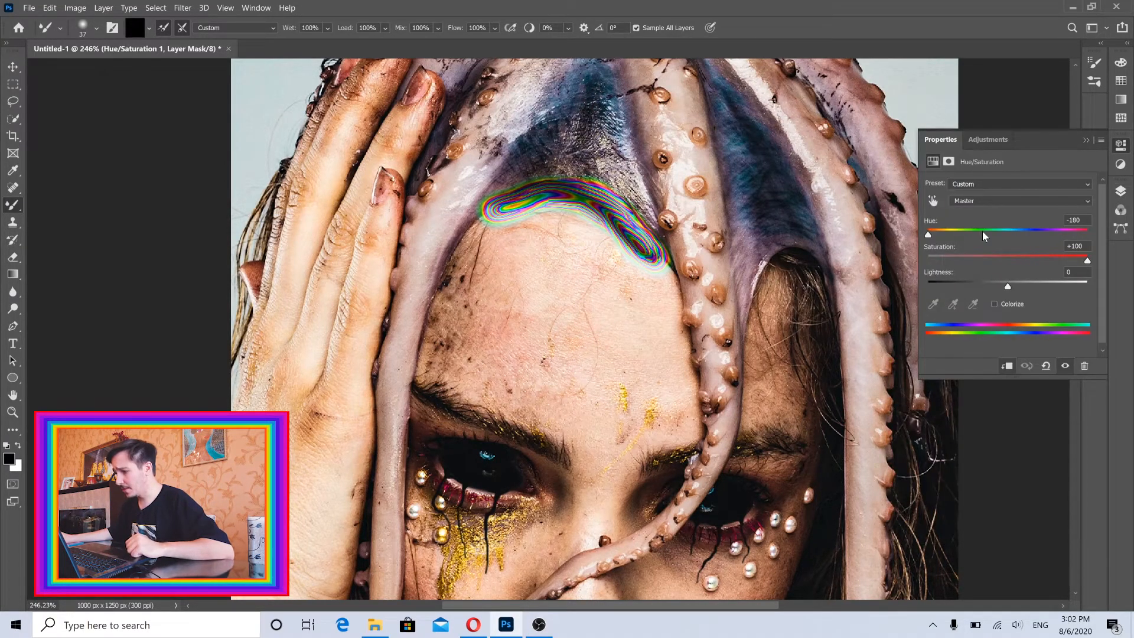
left_click_drag(983, 235, 981, 236)
left_click(1120, 191)
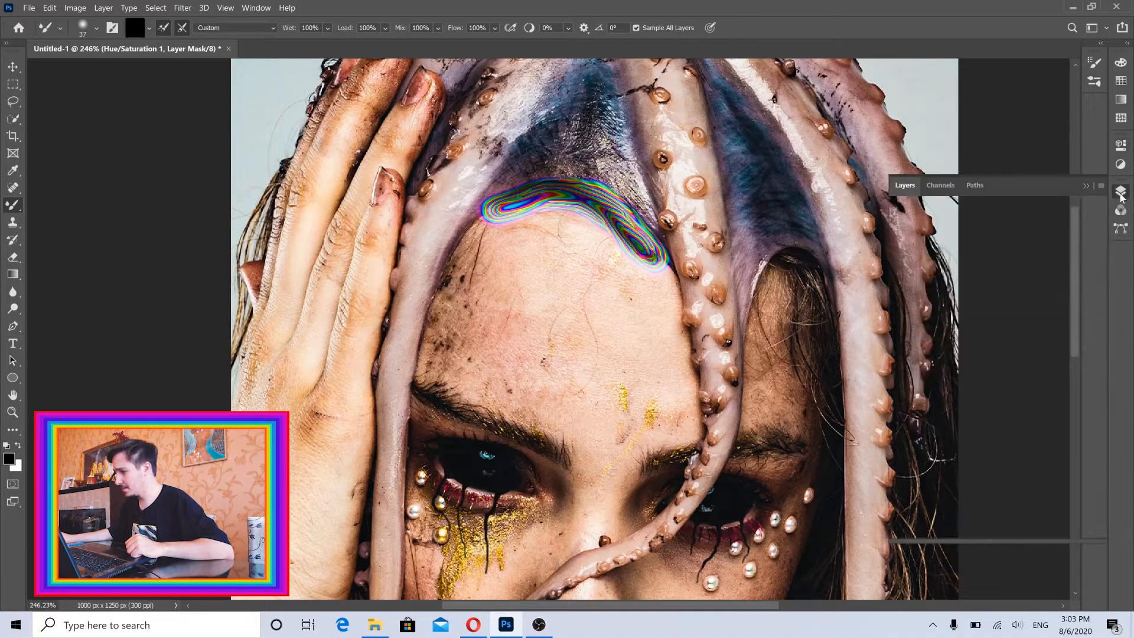
left_click(961, 296)
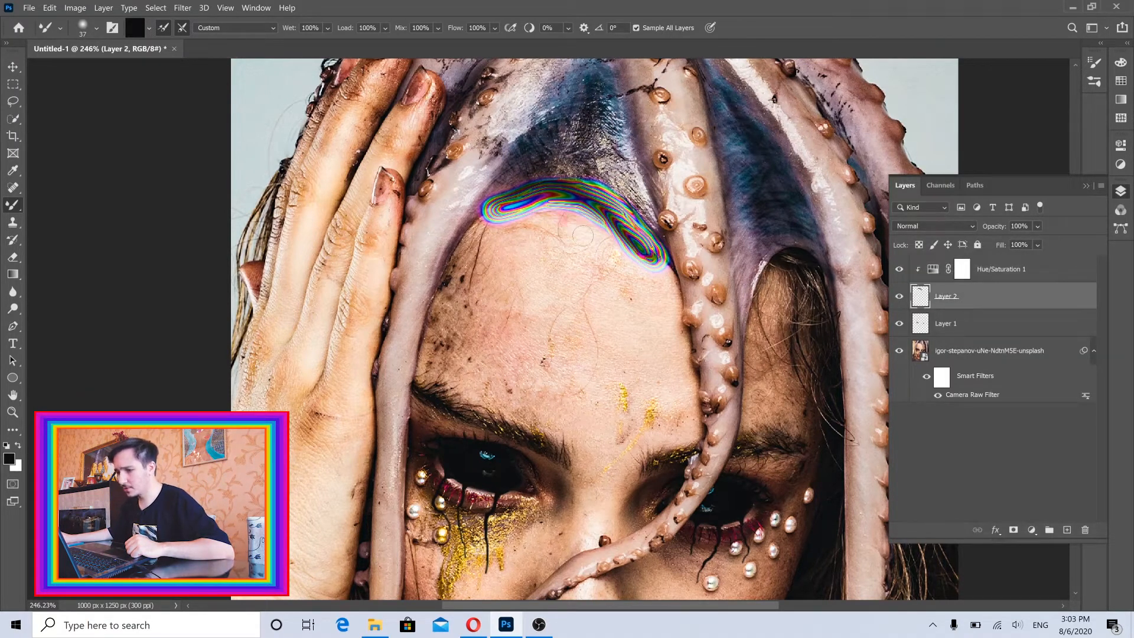
mouse_move(582, 236)
left_mouse_down()
mouse_move(587, 248)
mouse_move(563, 210)
left_mouse_up()
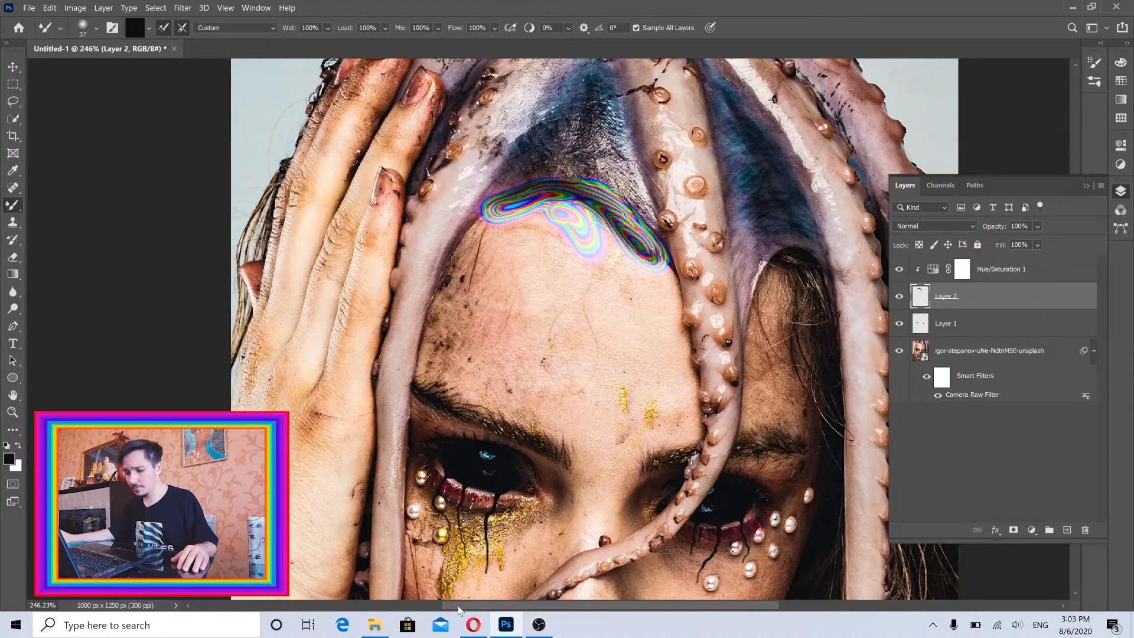
Switch to the Opera browser, open the Learn From Fred YouTube channel and search its videos for "color splash".
left_click(473, 624)
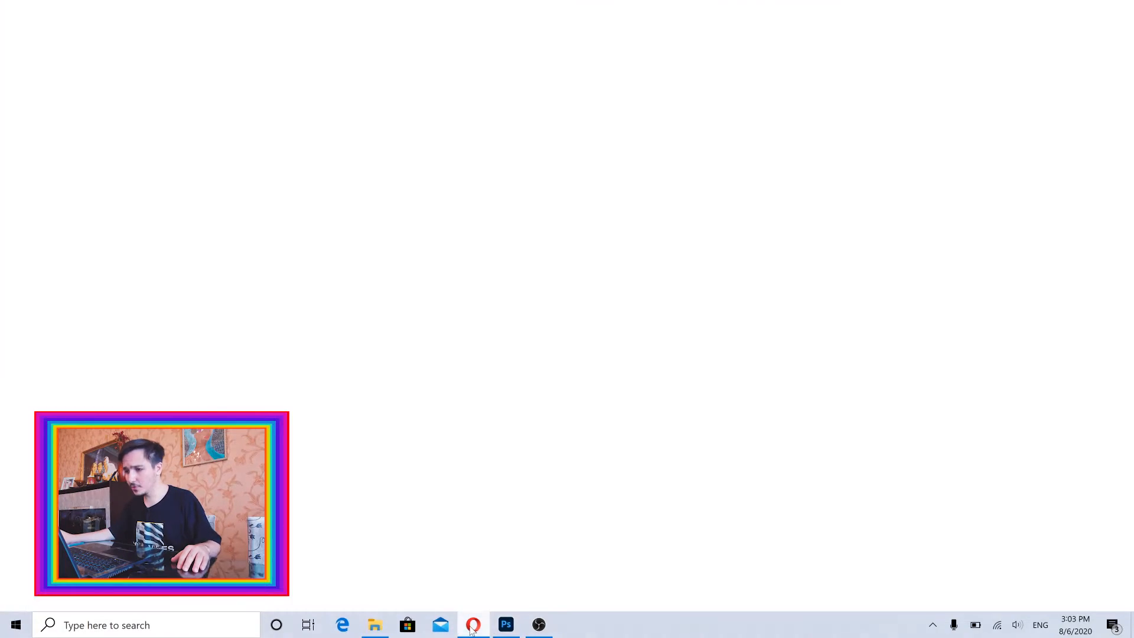
left_click(741, 10)
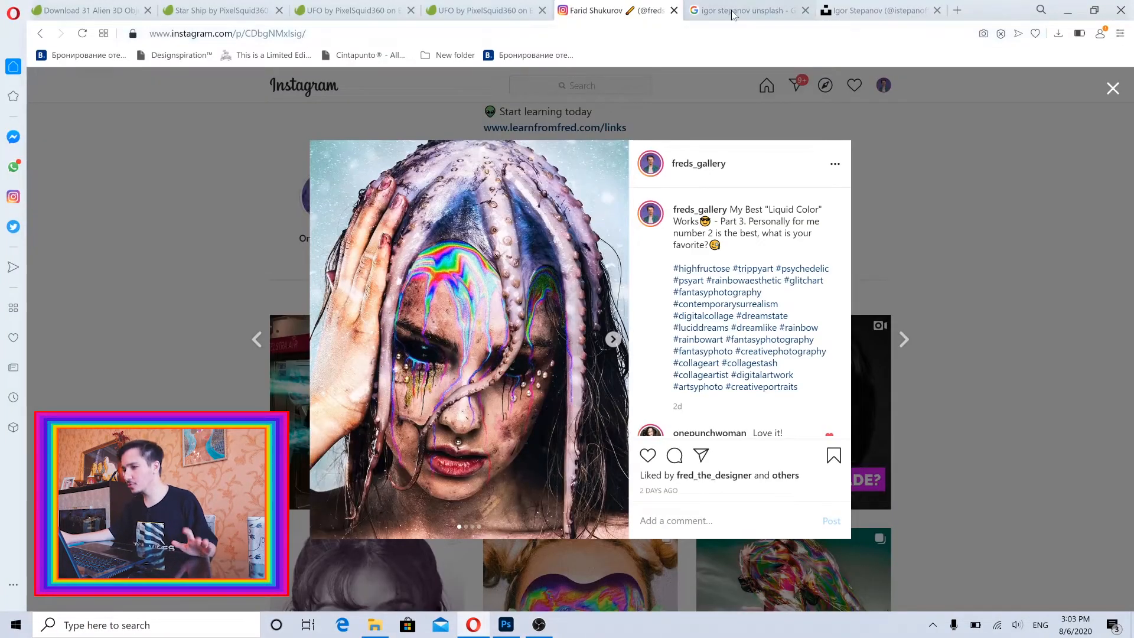
type("youtube.com")
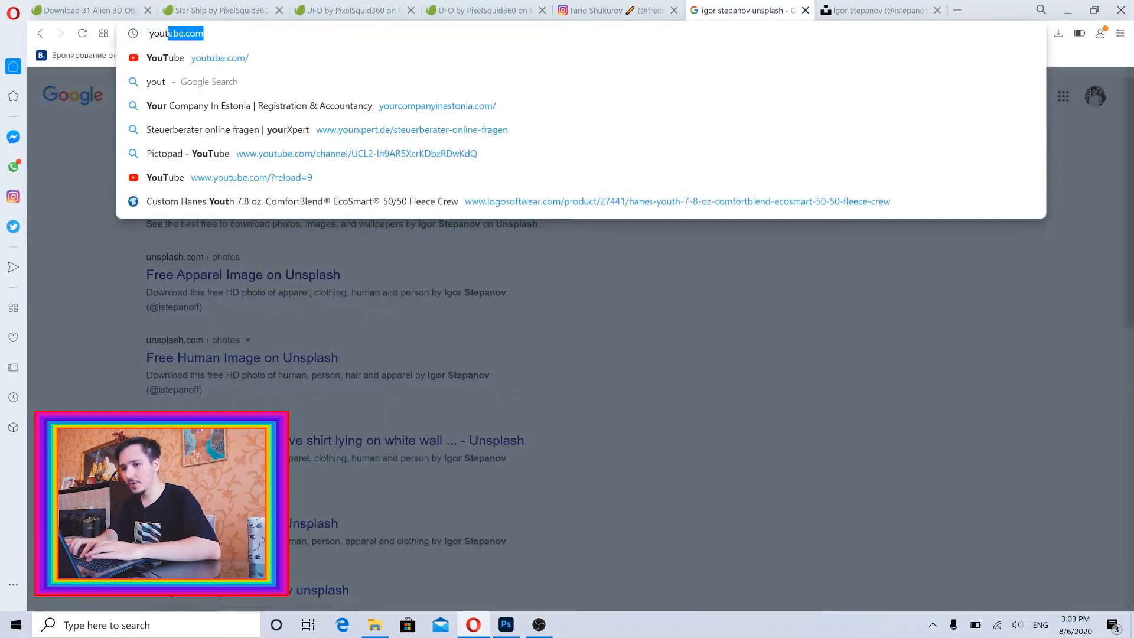
key("Return")
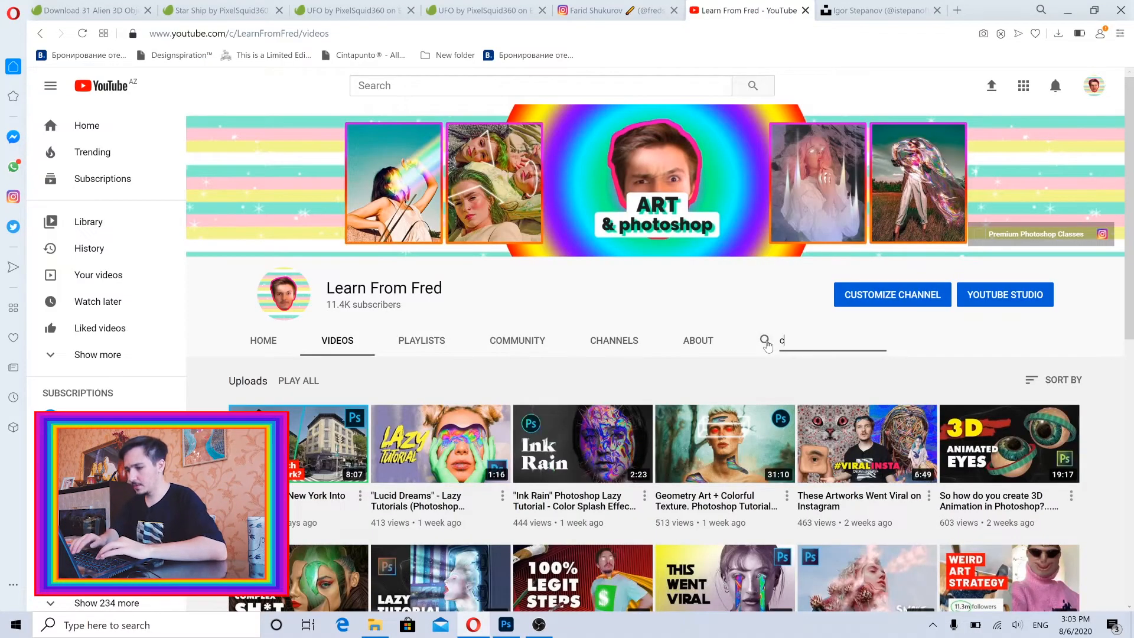
left_click(767, 343)
type("color splash")
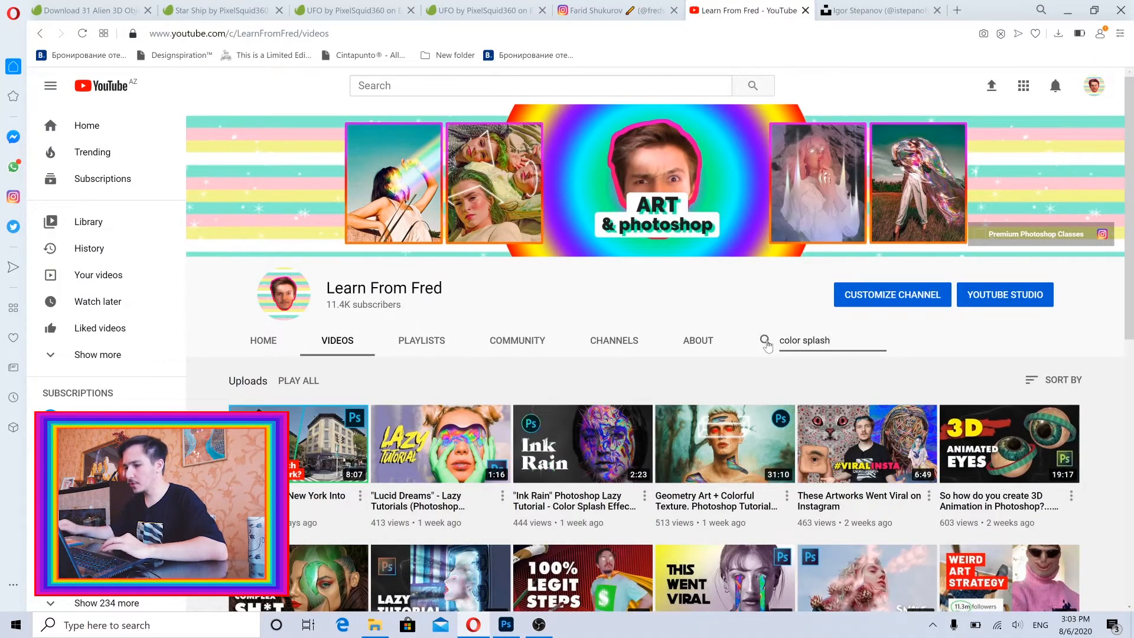
key("Return")
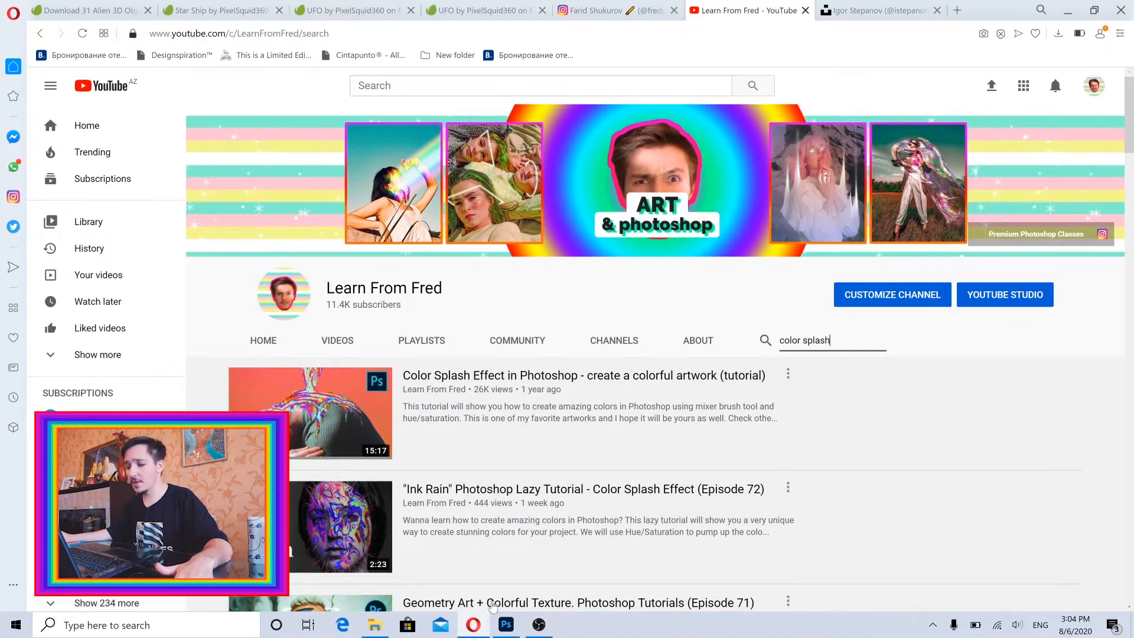
Clear the channel search and open the learnfromfred.com website in a new browser tab.
key("ctrl+a")
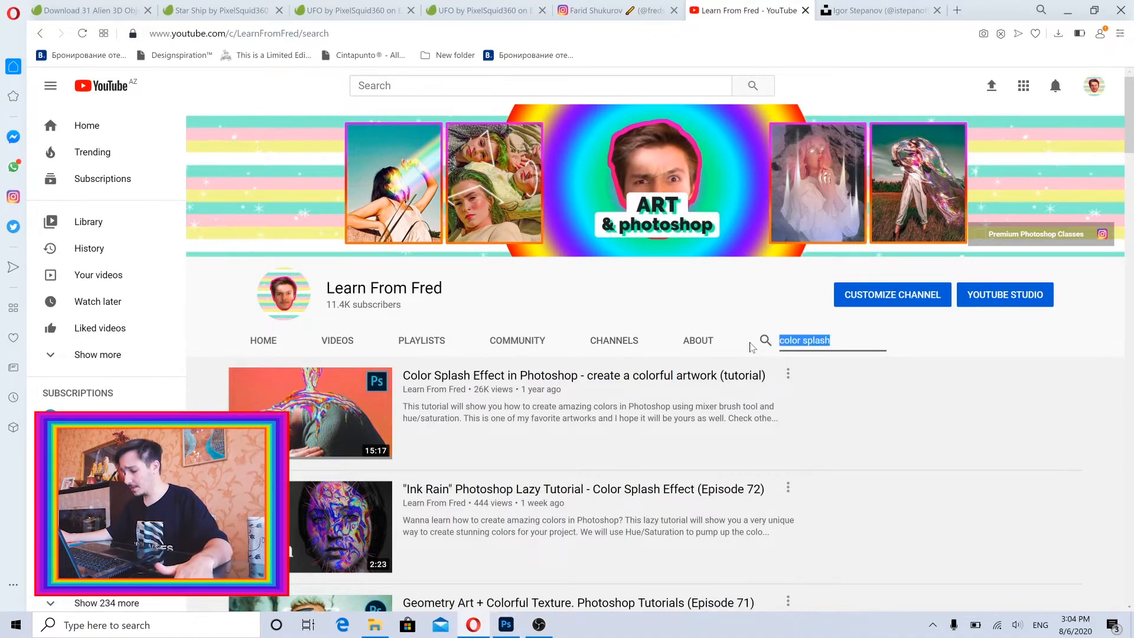
key("BackSpace")
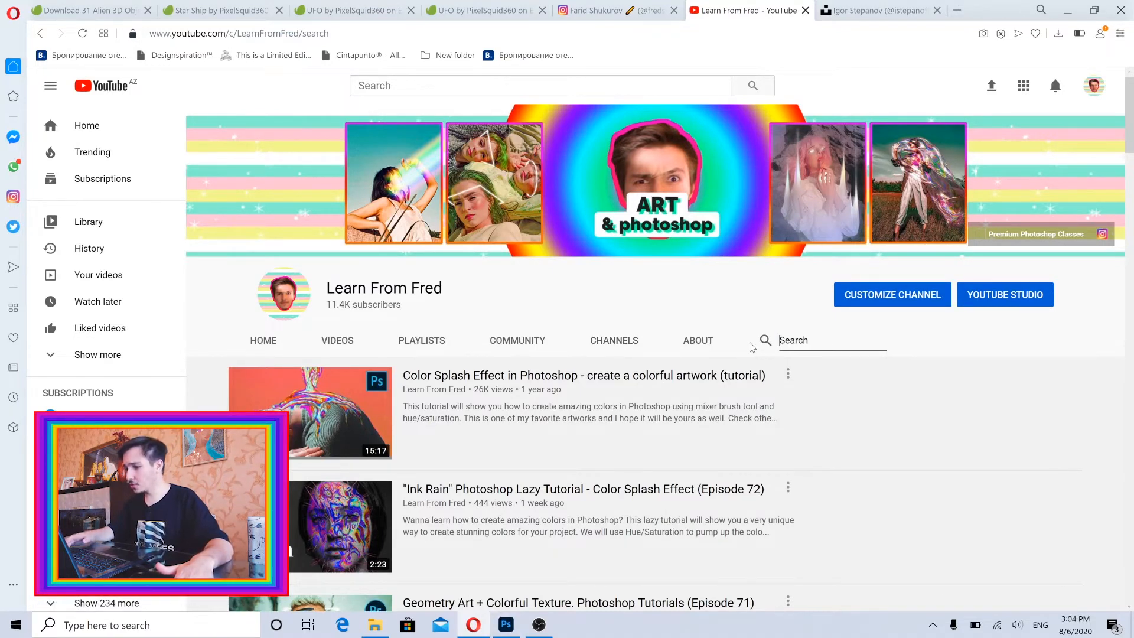
left_click(954, 15)
type("lear")
key("Down")
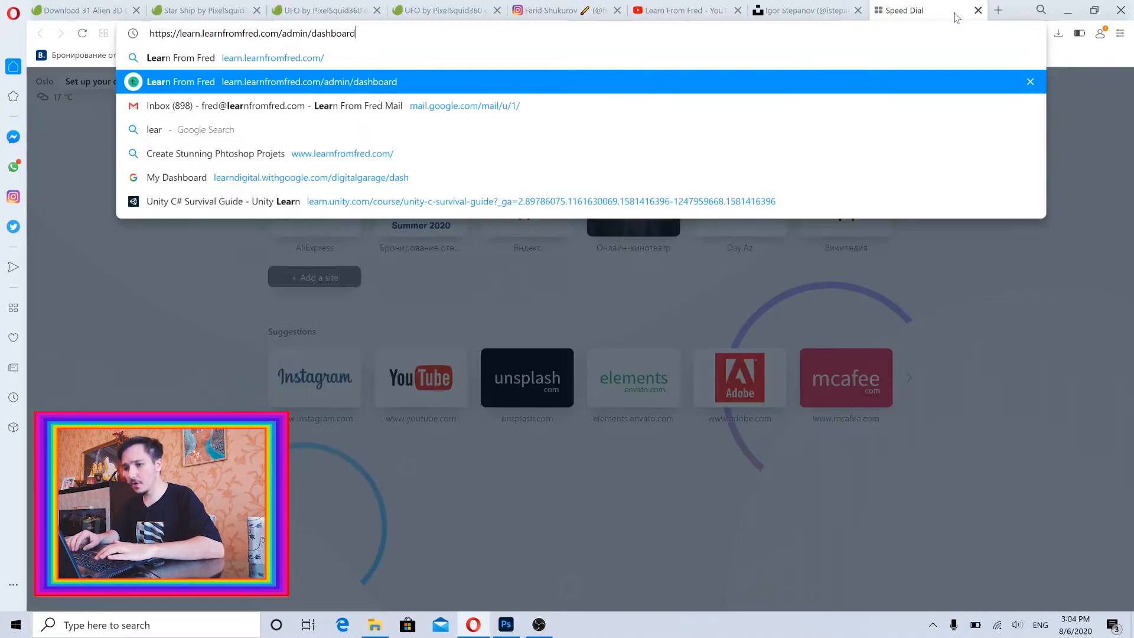
key("Return")
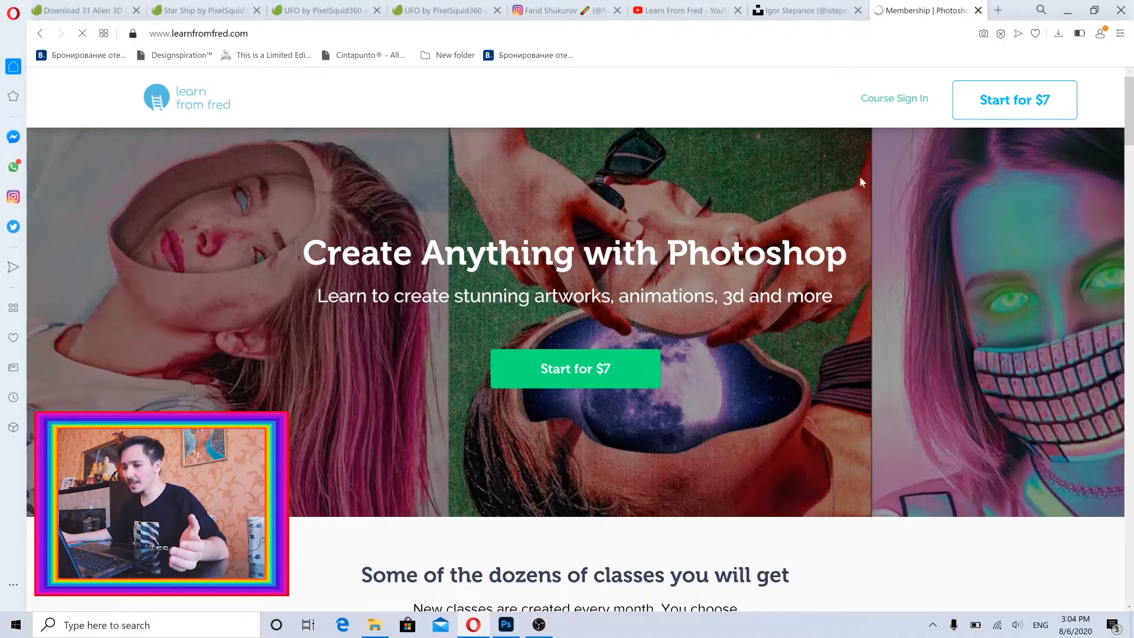
Examine the membership page's classes, including the Recommended, Animations and 3D categories.
scroll(1034, 290, "down", 4)
scroll(1005, 204, "up", 4)
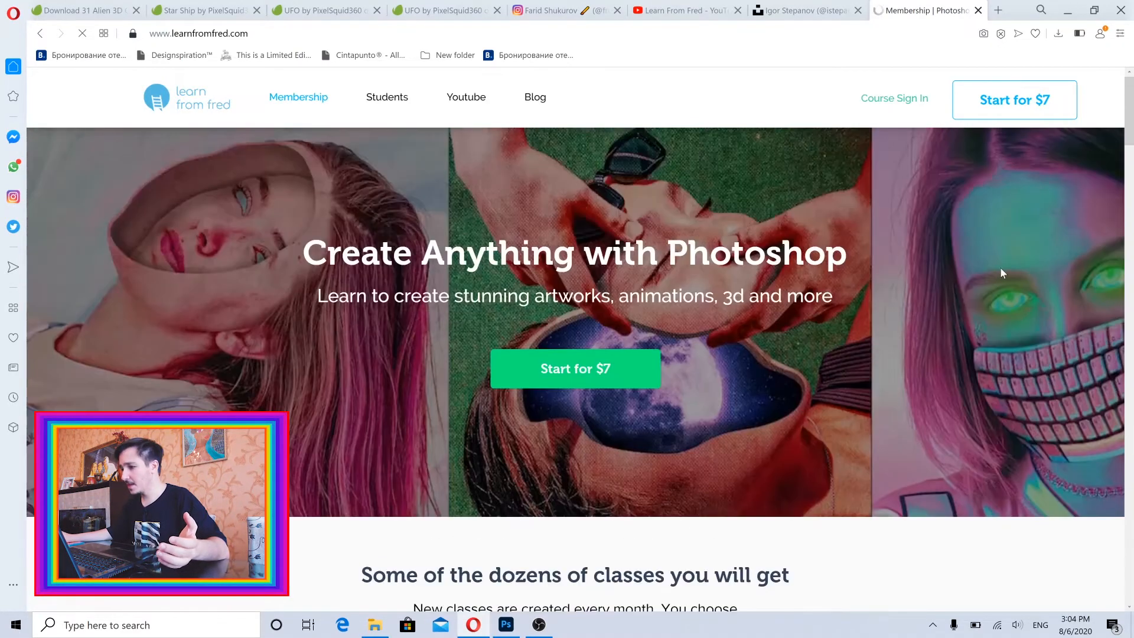
scroll(1019, 278, "down", 3)
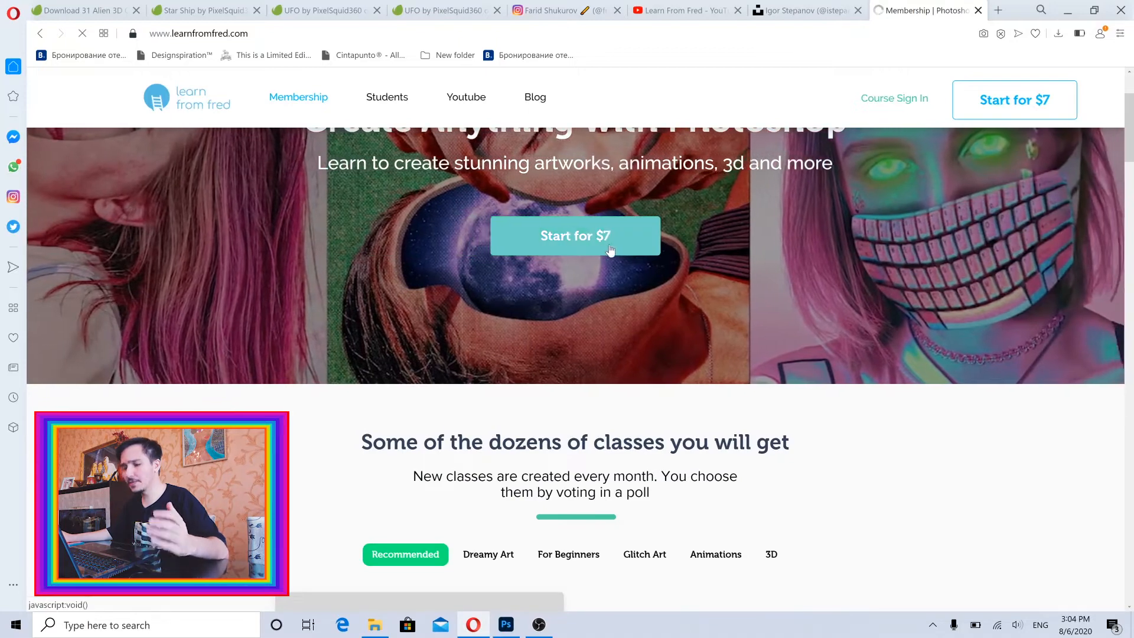
scroll(821, 381, "down", 5)
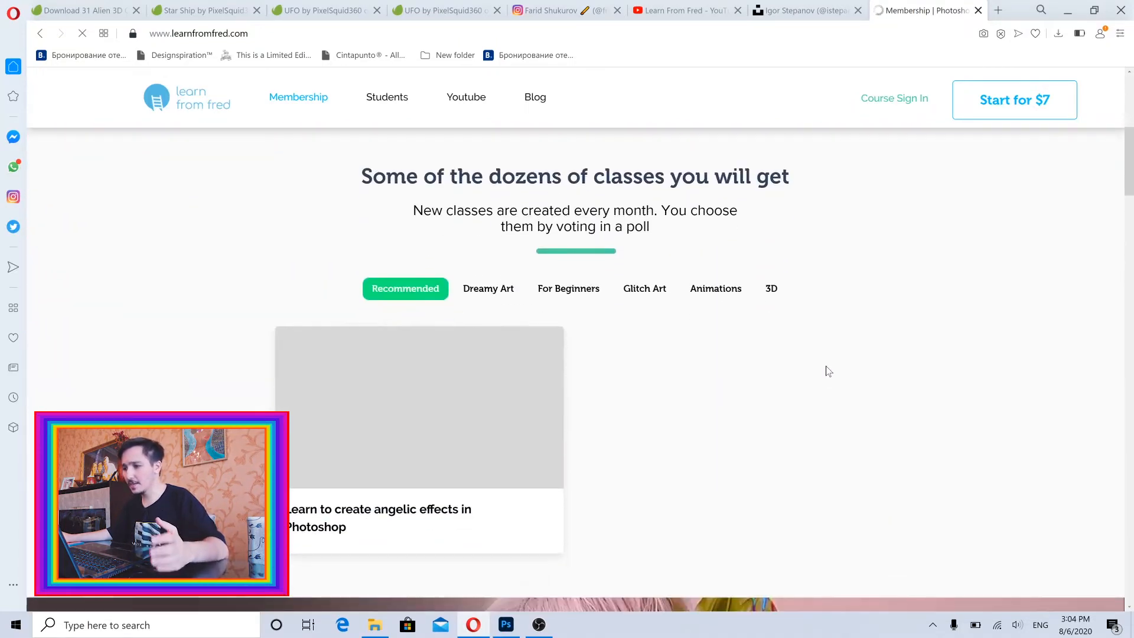
scroll(677, 309, "down", 3)
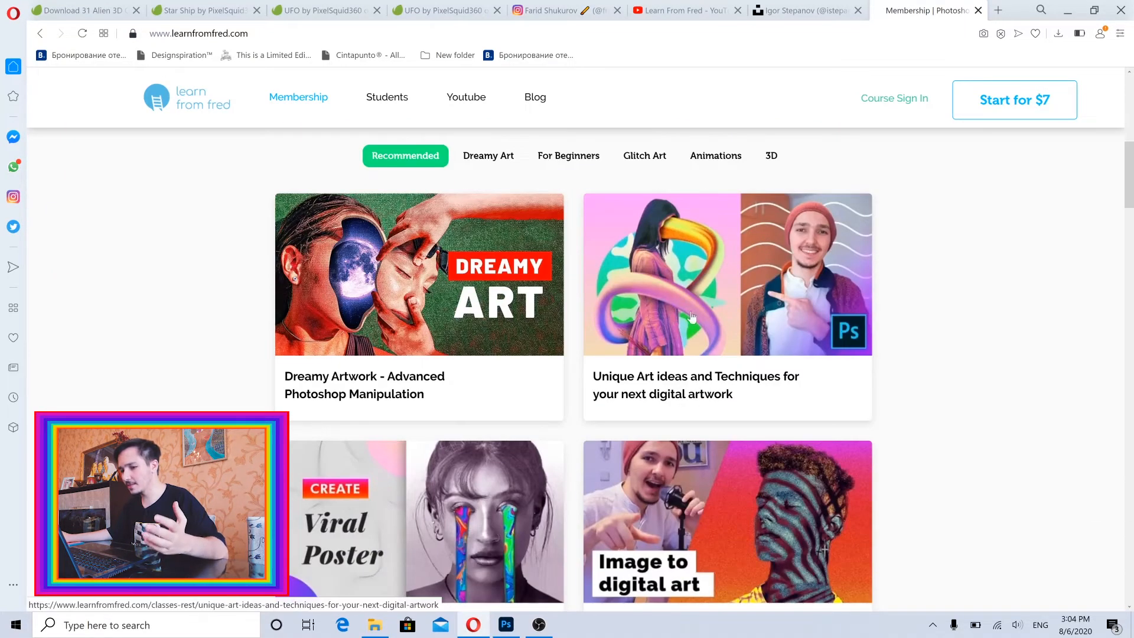
scroll(413, 330, "down", 1)
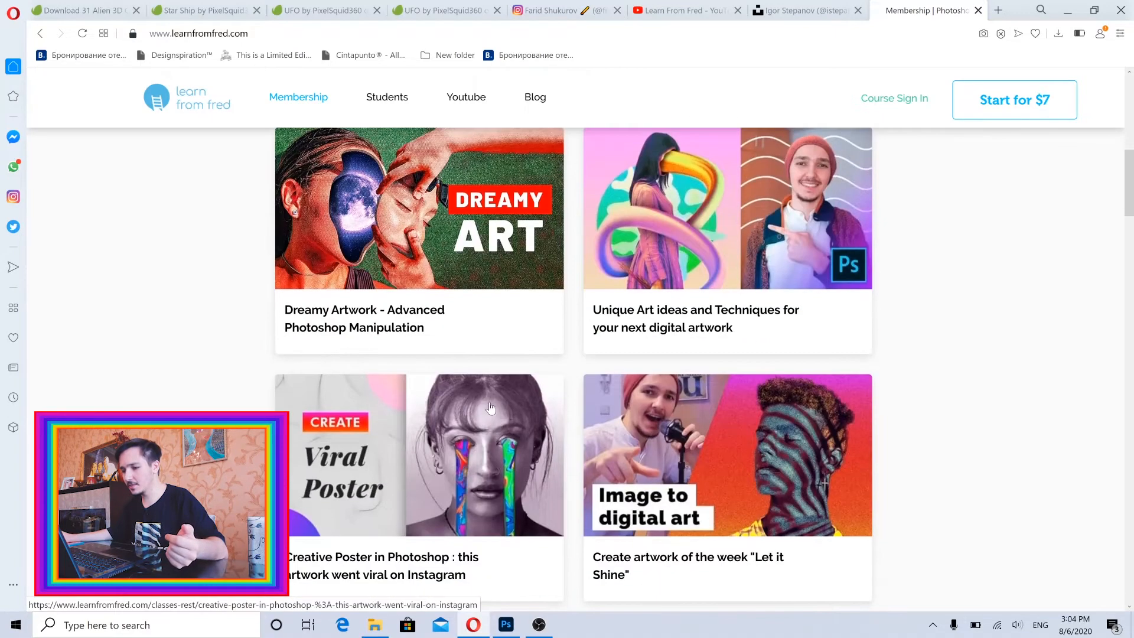
scroll(788, 238, "up", 1)
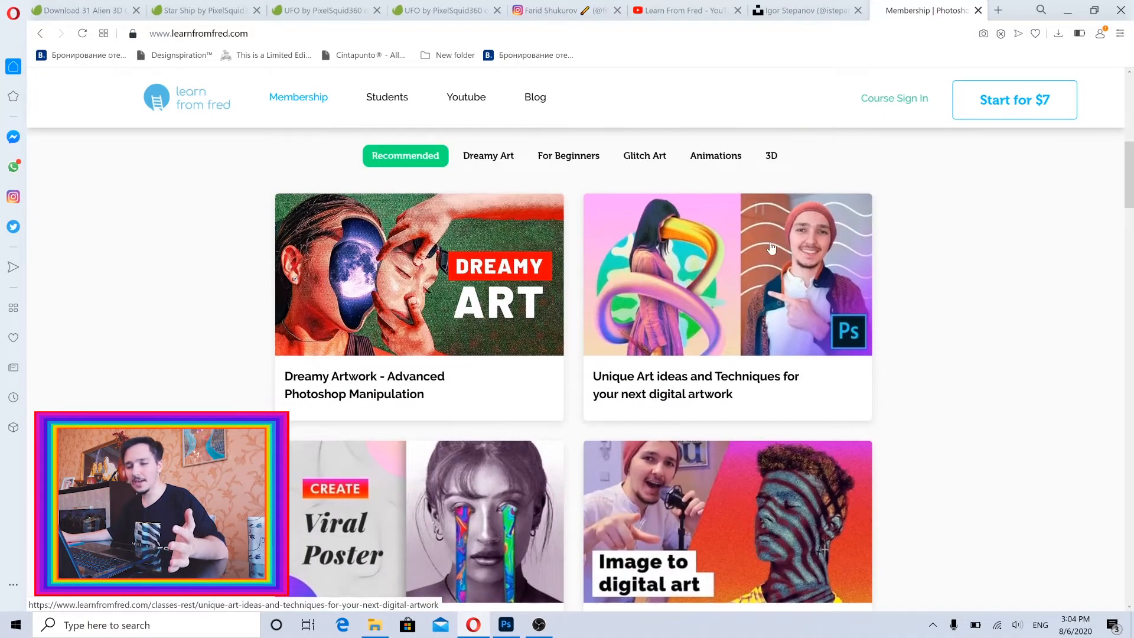
left_click(695, 158)
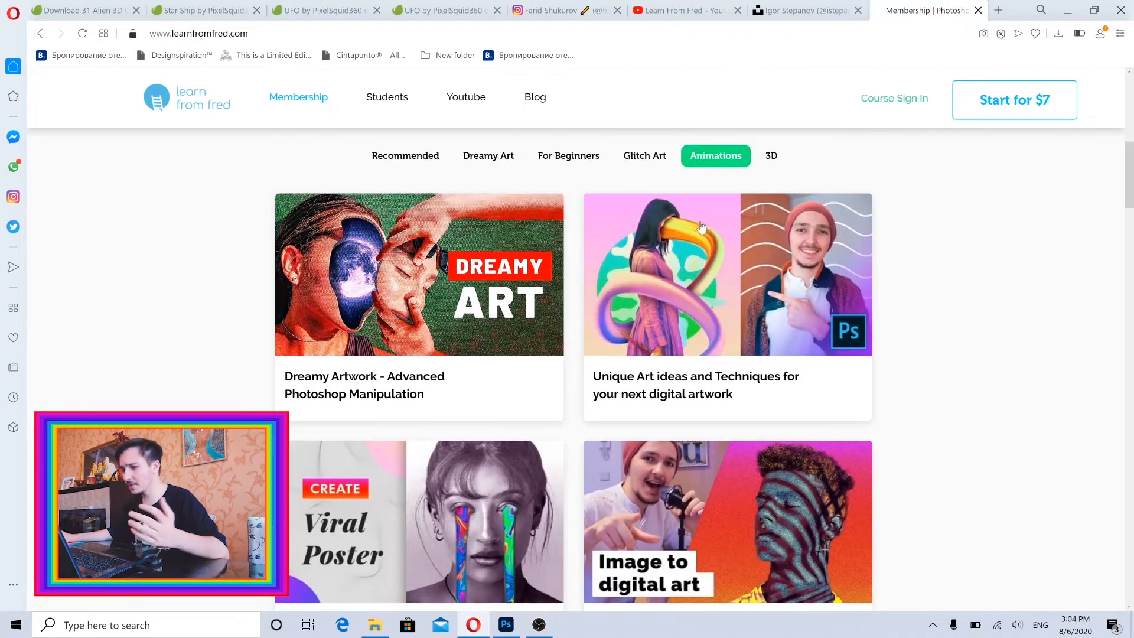
scroll(943, 313, "down", 1)
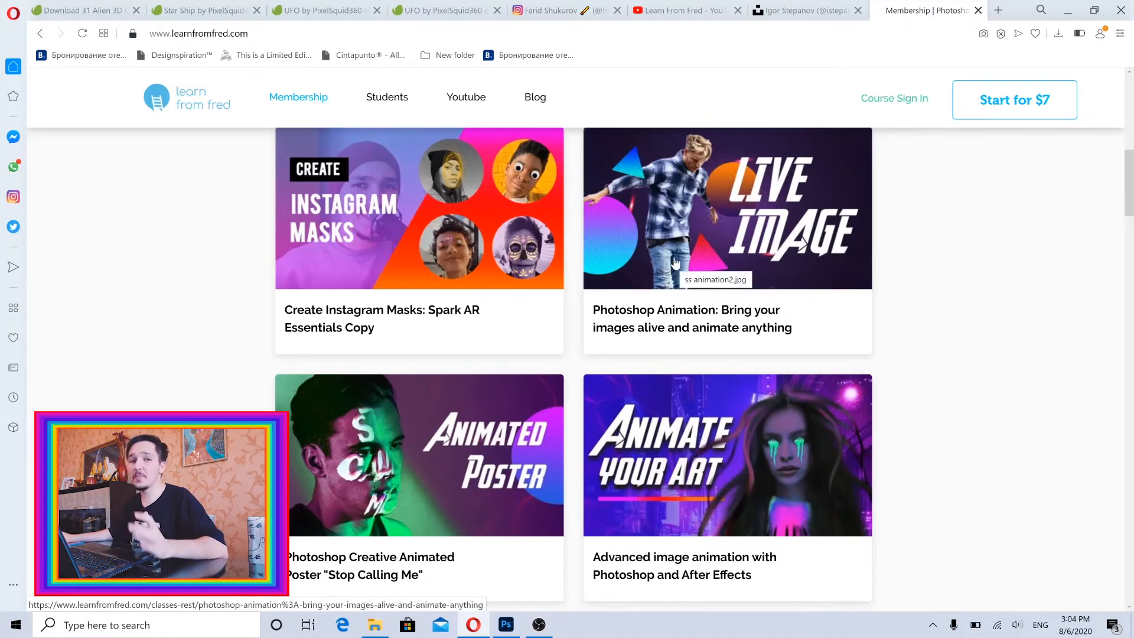
scroll(486, 313, "up", 1)
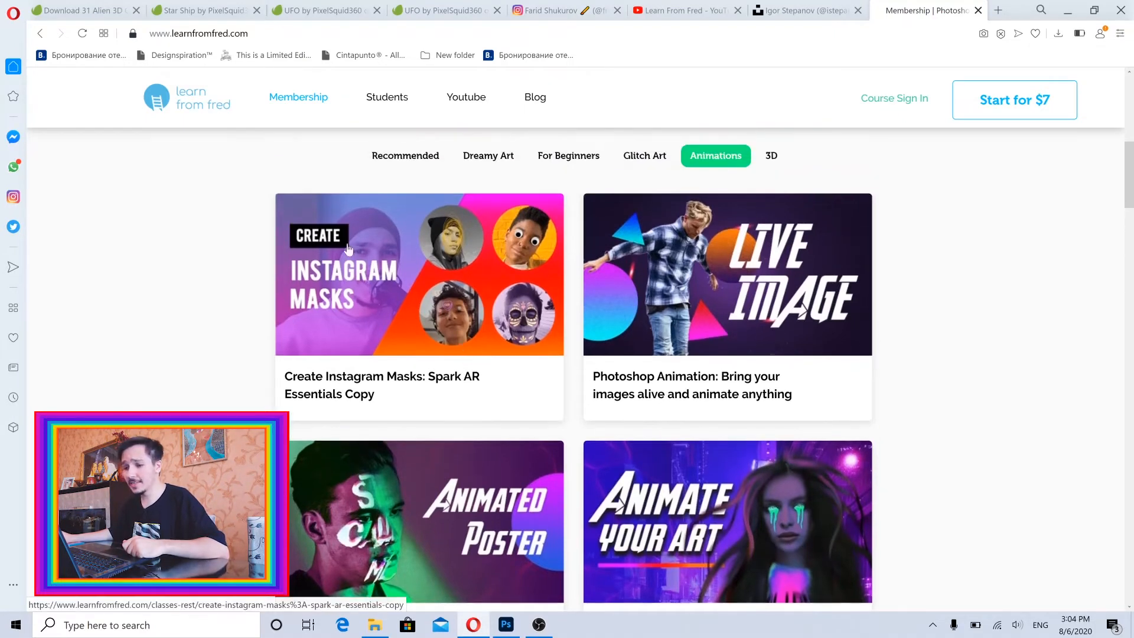
left_click(770, 161)
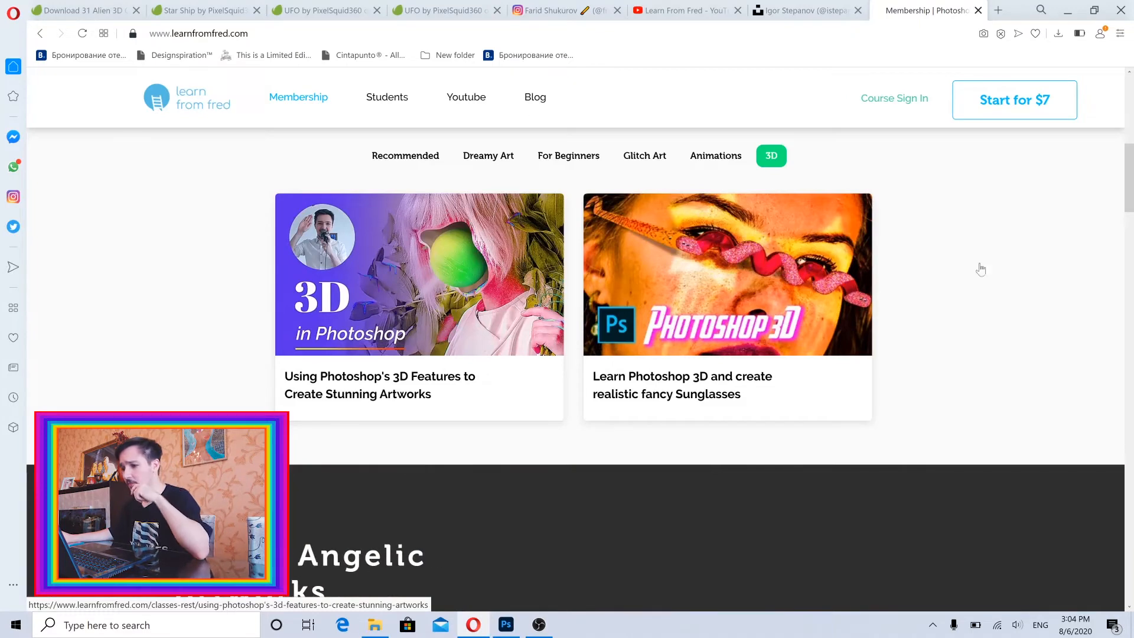
left_click_drag(1130, 181, 1131, 221)
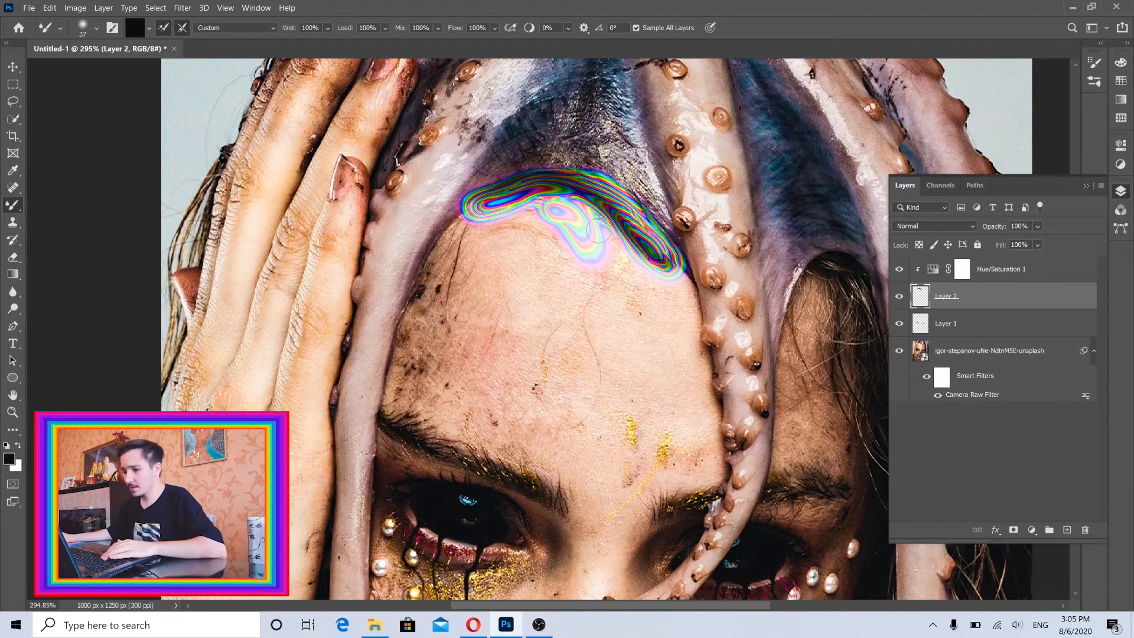
Smear rainbow strokes along both sides of the upper forehead and start a drip below the hairline with a 35–37 px Mixer Brush.
mouse_move(591, 219)
left_mouse_down()
mouse_move(631, 259)
mouse_move(659, 340)
left_mouse_up()
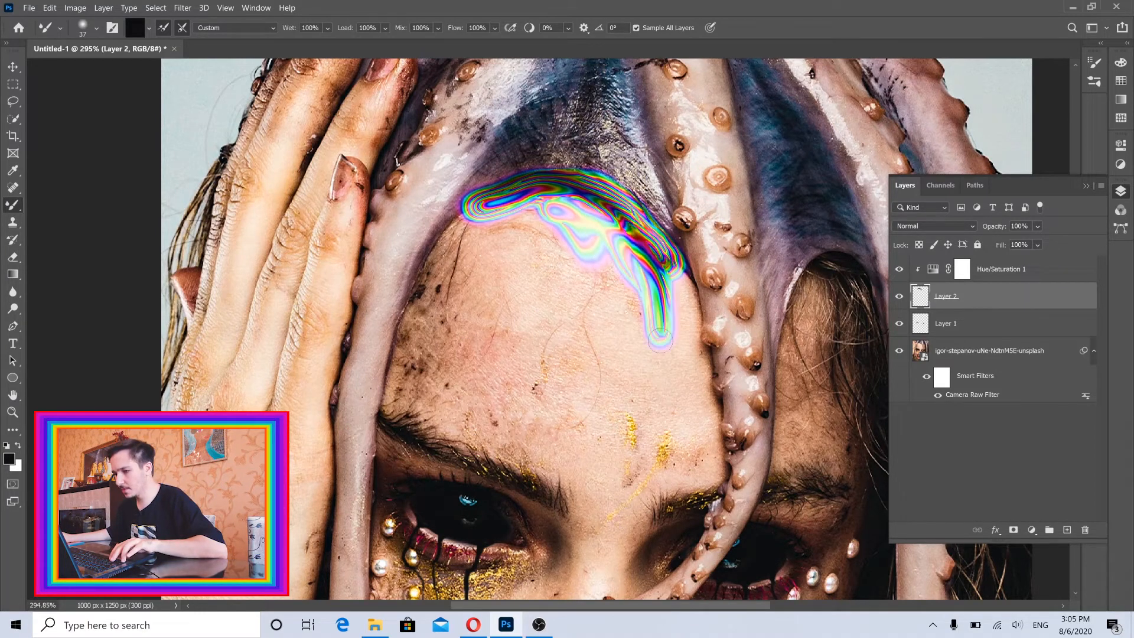
mouse_move(586, 220)
left_mouse_down()
mouse_move(528, 202)
mouse_move(466, 215)
mouse_move(424, 252)
left_mouse_up()
mouse_move(652, 254)
left_mouse_down()
mouse_move(719, 359)
mouse_move(685, 293)
mouse_move(689, 305)
left_mouse_up()
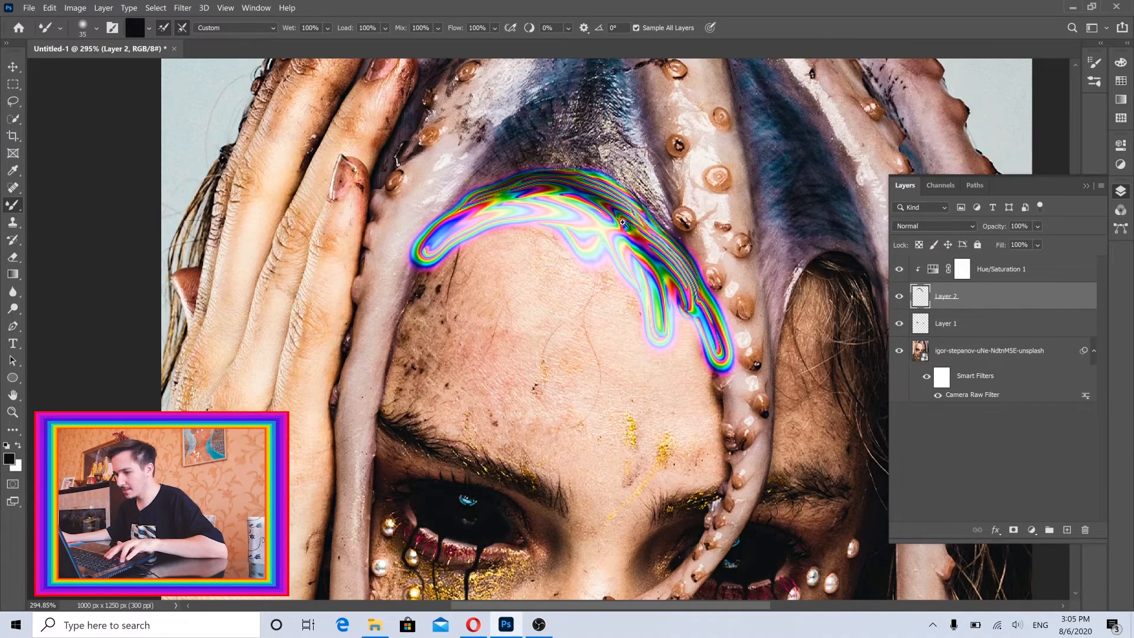
left_click_drag(613, 216, 606, 217)
scroll(607, 216, "up", 3)
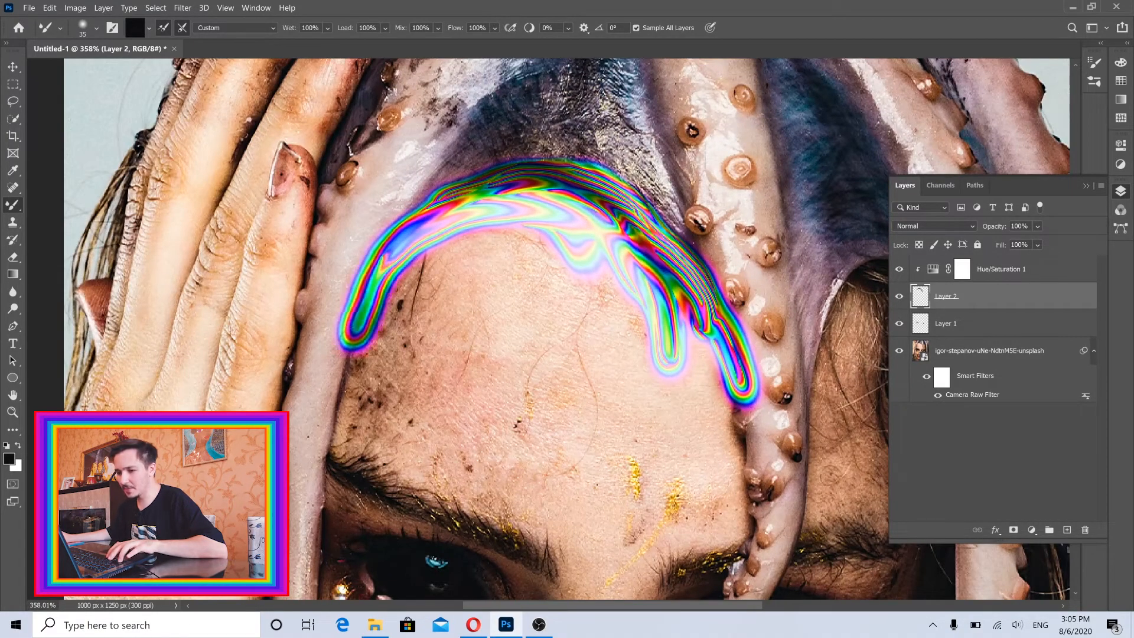
Broaden the rainbow band across the forehead with further Mixer Brush smears, then reduce the brush size.
left_click_drag(470, 376, 512, 313)
scroll(566, 277, "down", 3)
left_click_drag(582, 105, 656, 190)
left_click_drag(666, 141, 655, 227)
key("bracketleft")
scroll(673, 215, "down", 2)
left_click_drag(646, 155, 654, 182)
mouse_move(645, 147)
left_mouse_down()
mouse_move(548, 168)
mouse_move(519, 226)
left_mouse_up()
key("bracketleft")
Pull narrow rainbow drips down from the forehead band toward the eyebrows with a smaller Mixer Brush.
left_click_drag(659, 220, 650, 289)
right_click(650, 289, "alt")
left_click_drag(650, 288, 620, 390)
right_click(637, 321, "alt")
right_click(705, 208, "alt")
left_click_drag(706, 204, 710, 231)
mouse_move(709, 183)
left_mouse_down()
mouse_move(717, 302)
mouse_move(689, 369)
left_mouse_up()
Extend the rainbow drips past the eyebrows toward the eyes and nose bridge, thinning the Mixer Brush for the tips.
scroll(731, 347, "up", 2)
right_click(716, 313, "alt")
right_click(754, 170, "alt")
mouse_move(755, 171)
left_mouse_down()
mouse_move(758, 284)
mouse_move(737, 328)
mouse_move(792, 411)
left_mouse_up()
right_click(497, 232, "alt")
left_click_drag(498, 232, 485, 295)
right_click(485, 296, "alt")
left_click_drag(485, 297, 484, 317)
Cover the forehead patch between the tentacles with rainbow smears using a 17 px Mixer Brush, and taper a drip over the eyebrow at 7 px.
left_click_drag(715, 223, 700, 192)
right_click(699, 183, "alt")
left_click_drag(856, 171, 686, 180)
left_click_drag(686, 180, 699, 180)
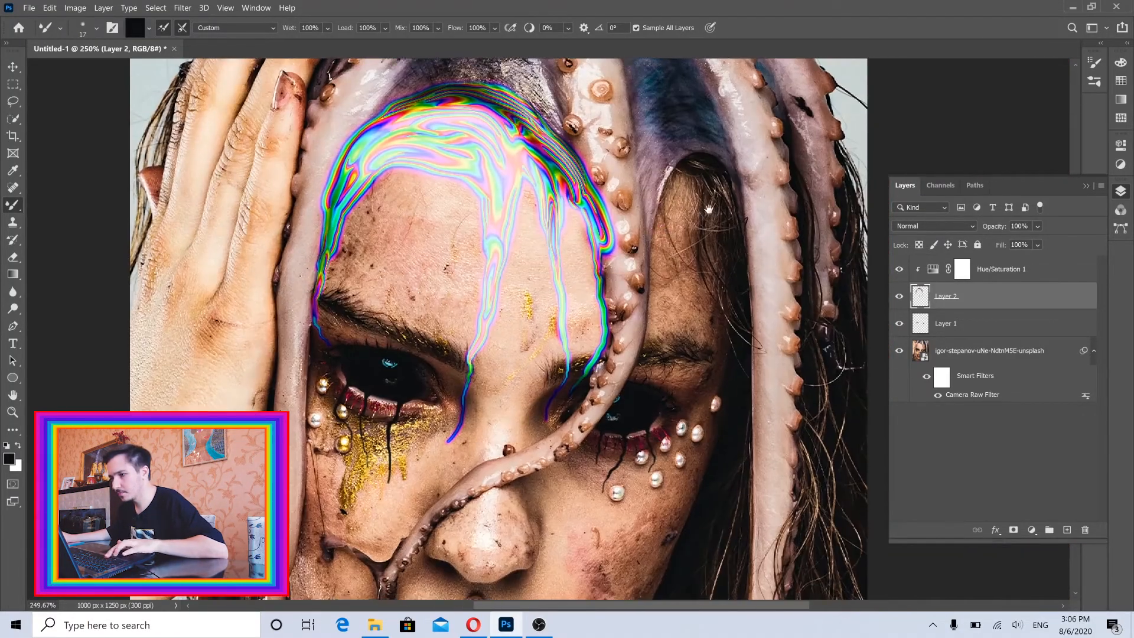
mouse_move(662, 219)
left_mouse_down()
mouse_move(685, 180)
mouse_move(713, 234)
mouse_move(712, 289)
left_mouse_up()
left_click_drag(697, 180, 684, 260)
mouse_move(684, 207)
left_mouse_down()
mouse_move(658, 295)
mouse_move(690, 253)
left_mouse_up()
mouse_move(690, 254)
left_mouse_down()
mouse_move(698, 325)
mouse_move(668, 402)
left_mouse_up()
right_click(697, 339, "alt")
right_click(694, 357, "alt")
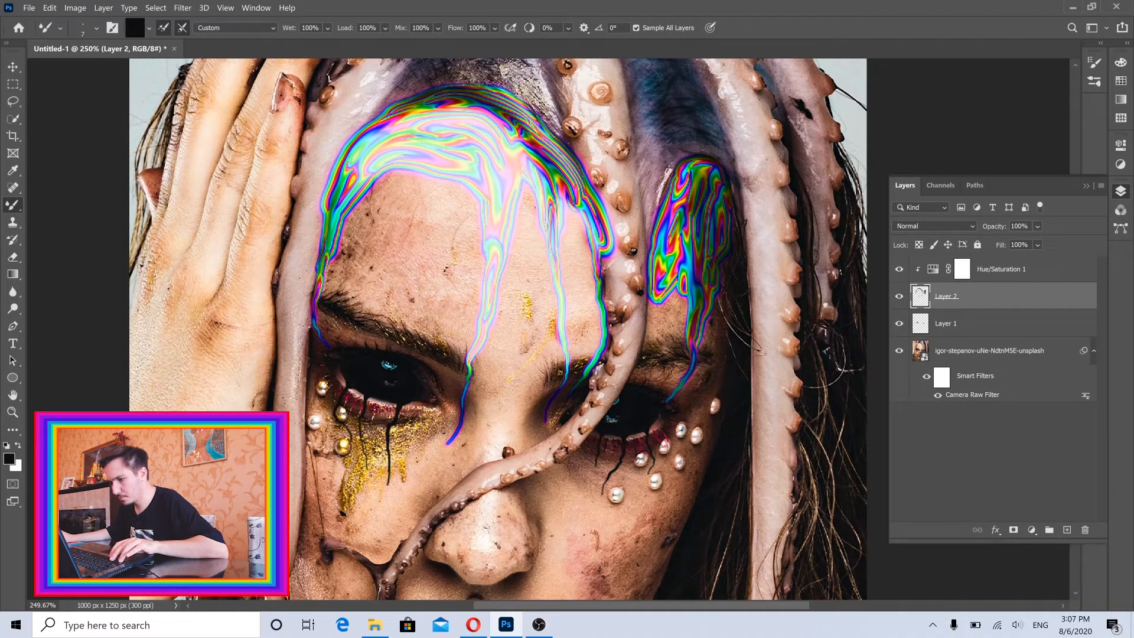
Extend the rainbow drips from the patch between the tentacles over the eyebrow, reducing the Mixer Brush to 7 px for the tips.
left_click_drag(655, 290, 644, 351)
right_click(672, 318, "alt")
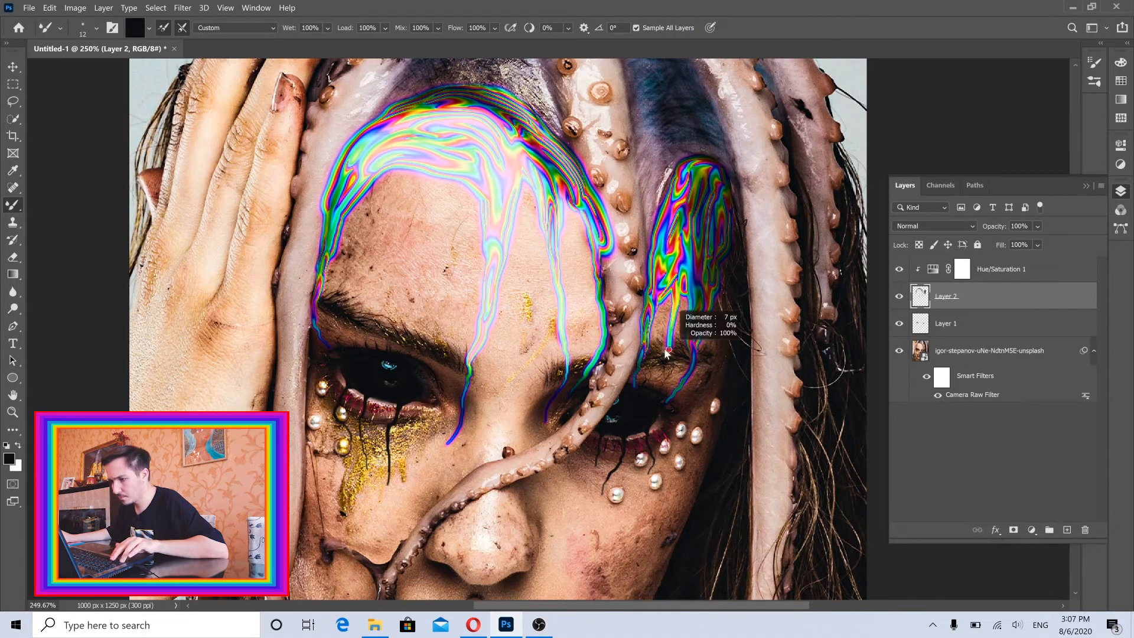
key("ctrl+0")
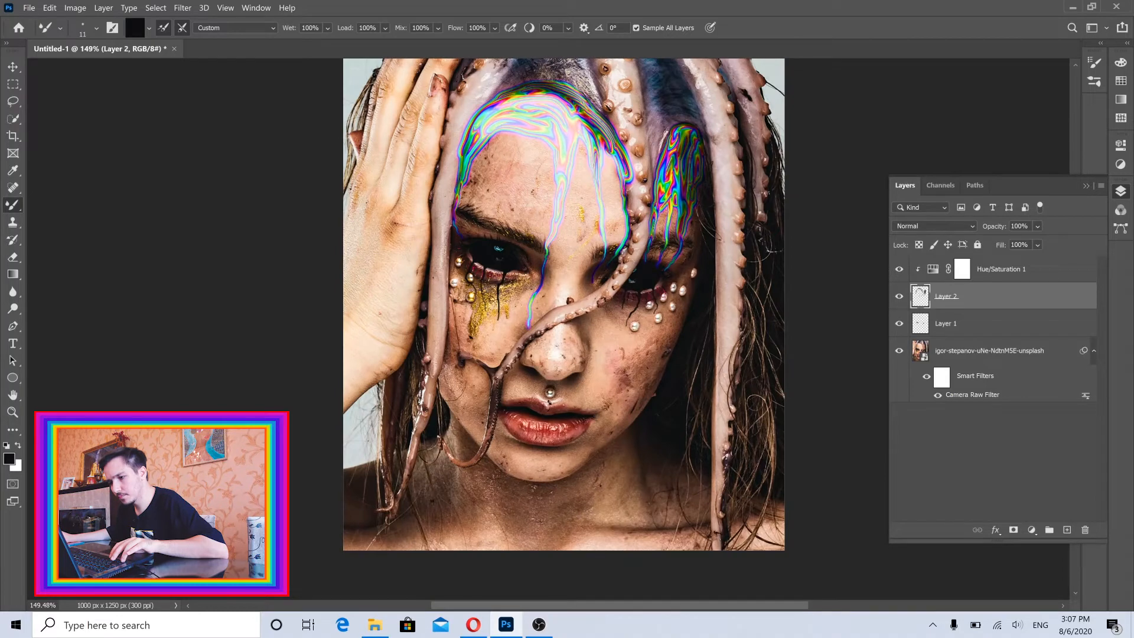
Review the whole portrait and compare it with the finished liquid color artwork in the Instagram post in Opera.
scroll(563, 304, "down", 3)
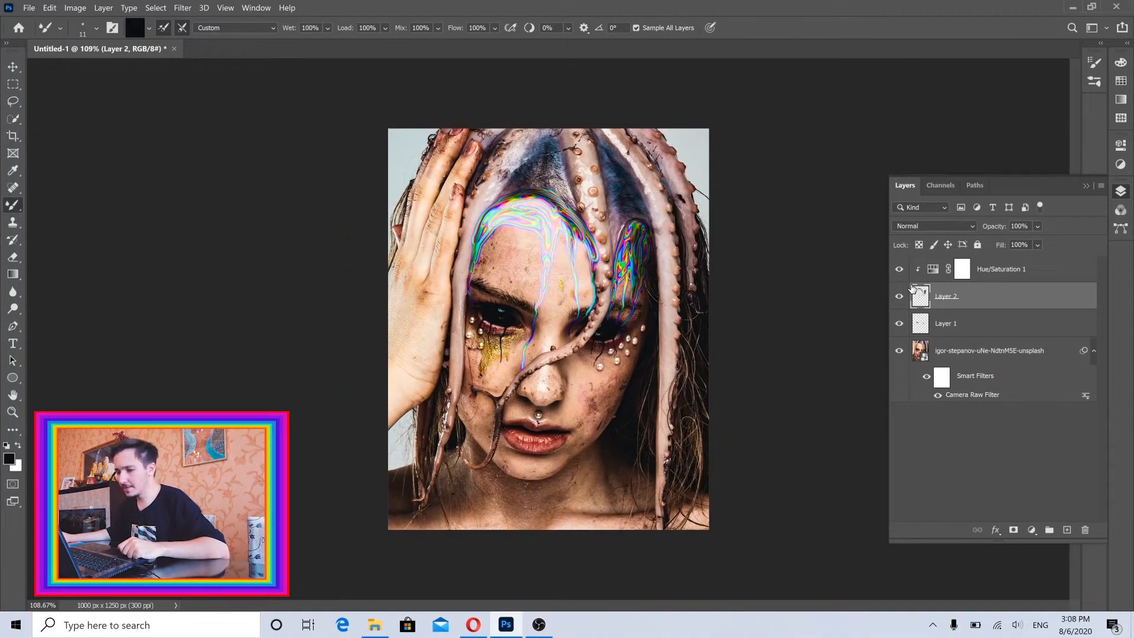
scroll(578, 254, "up", 2)
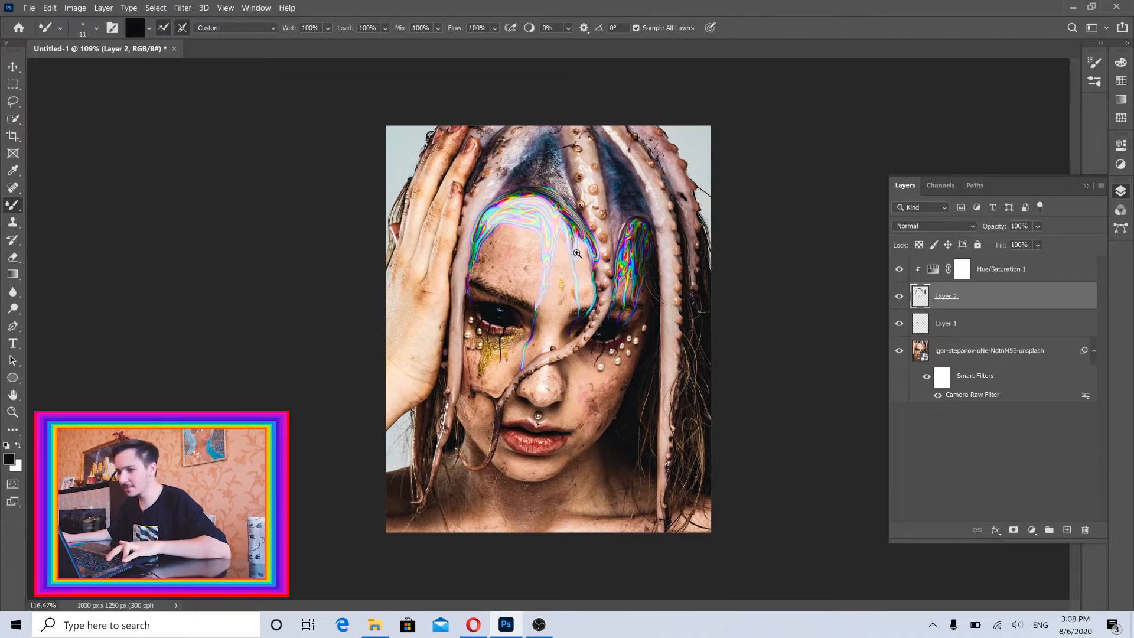
left_click(474, 623)
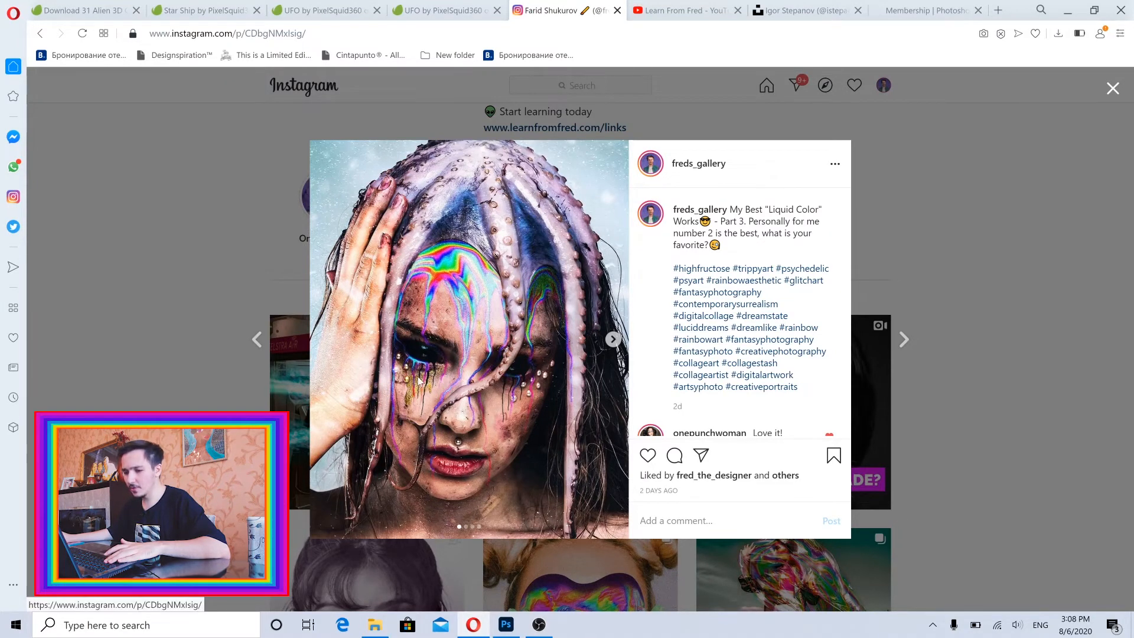
left_click(1068, 10)
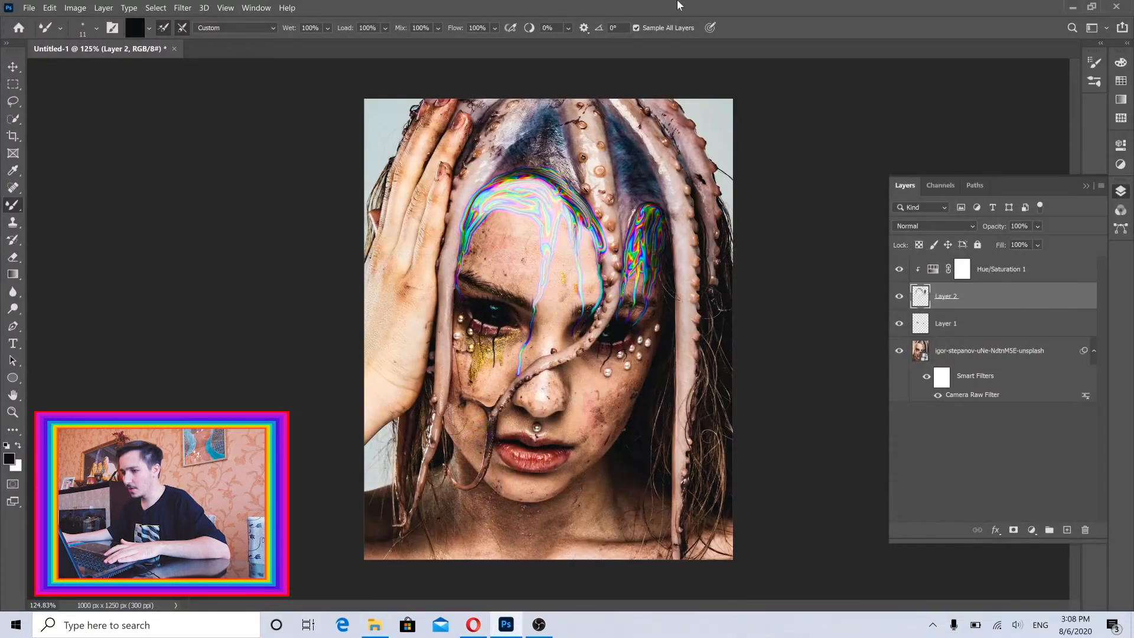
Line the lower lid of the eye beside the hand with rainbow color using a 7 px Mixer Brush.
scroll(486, 319, "up", 6)
right_click(529, 347, "alt")
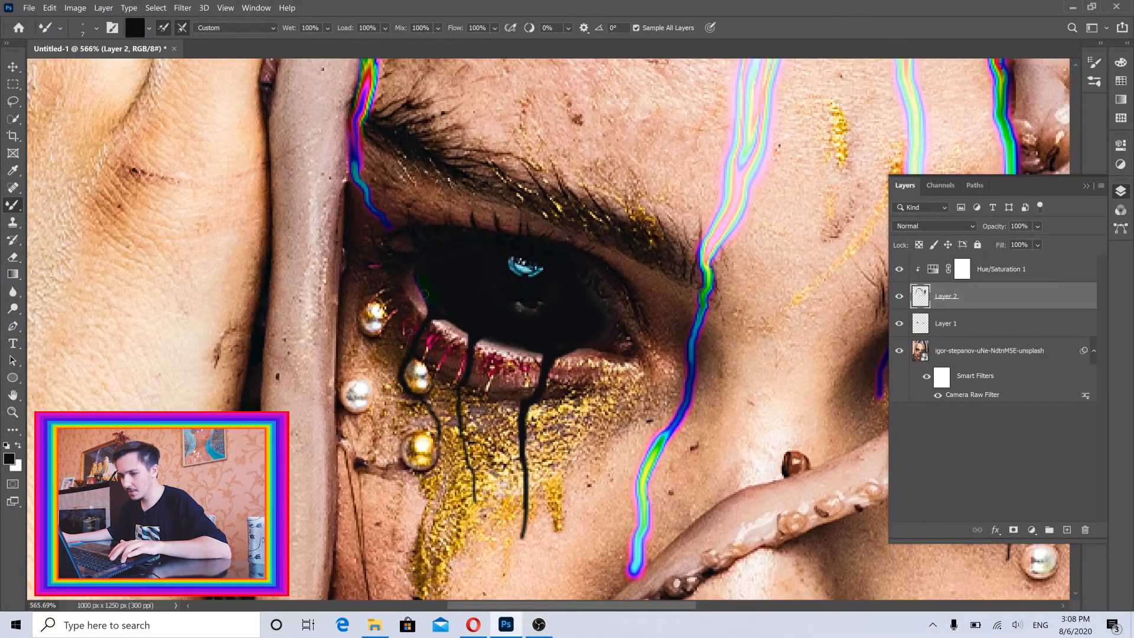
left_click_drag(437, 322, 517, 353)
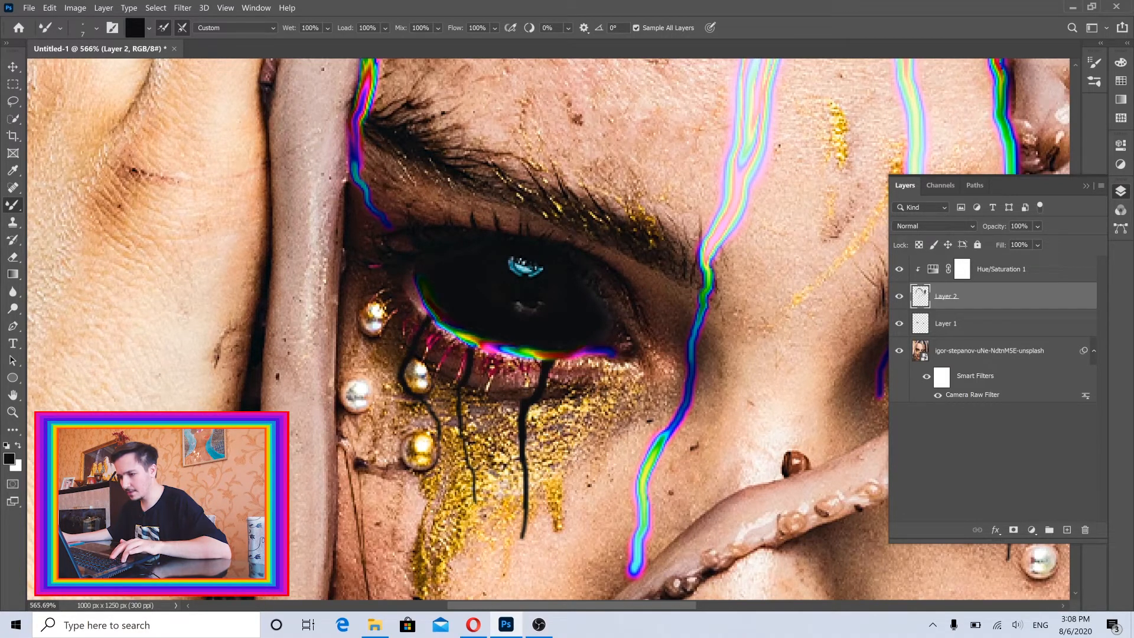
Pull rainbow drips from that lower lid down over the gold glitter, thinning the Mixer Brush to 4 px.
mouse_move(524, 355)
left_mouse_down()
mouse_move(510, 395)
mouse_move(486, 397)
mouse_move(490, 498)
left_mouse_up()
scroll(510, 395, "down", 2)
right_click(490, 447, "alt")
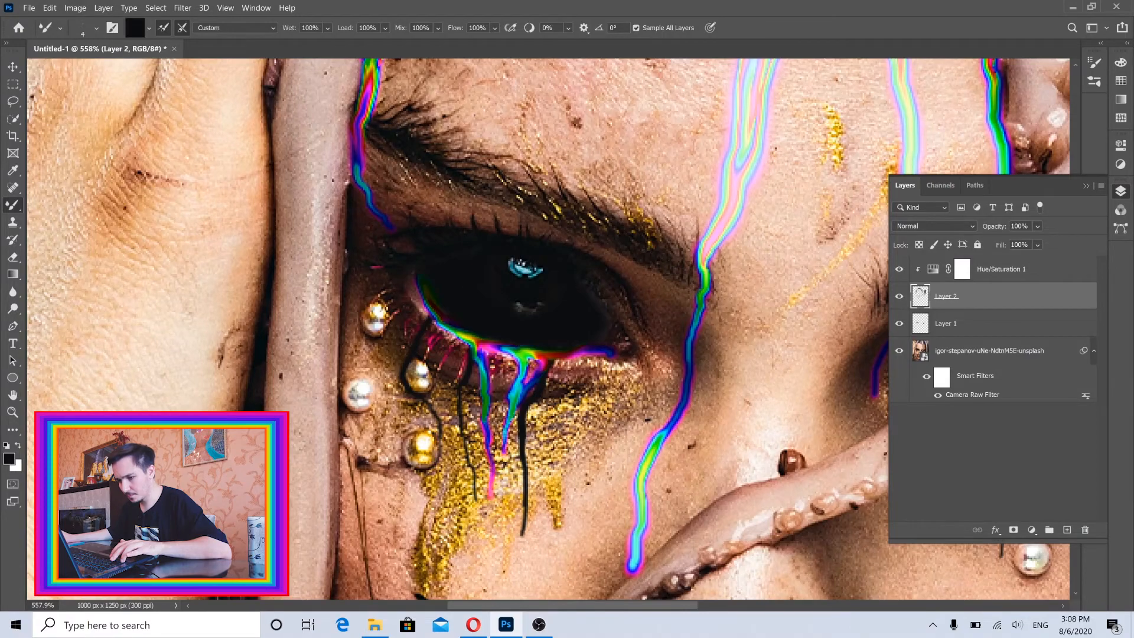
left_click_drag(504, 453, 508, 564)
Trace the lower lid of the other eye, behind the tentacle, with rainbow color using a 5 px Mixer Brush.
scroll(508, 562, "down", 10)
scroll(571, 305, "up", 12)
right_click(571, 305, "alt")
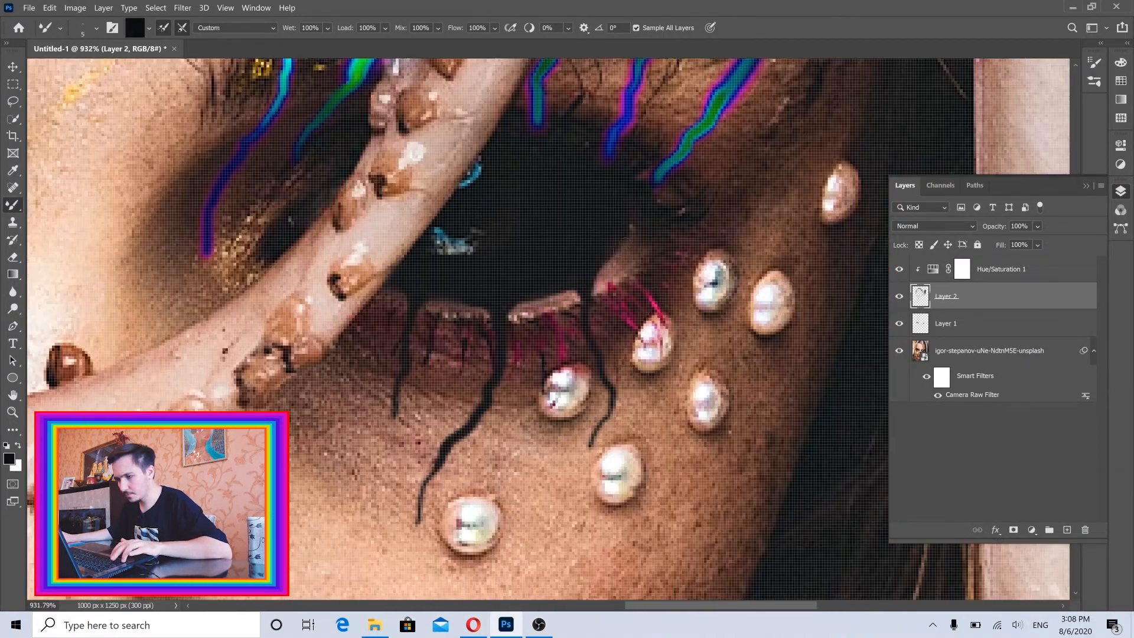
mouse_move(627, 242)
left_mouse_down()
mouse_move(591, 296)
mouse_move(515, 317)
mouse_move(514, 342)
mouse_move(434, 306)
mouse_move(394, 358)
left_mouse_up()
Pull several thin rainbow drips from the second eye's lower lid down between the pearls with the Mixer Brush.
right_click(397, 344, "alt")
mouse_move(447, 310)
left_mouse_down()
mouse_move(487, 335)
mouse_move(417, 310)
mouse_move(453, 368)
left_mouse_up()
mouse_move(573, 296)
left_mouse_down()
mouse_move(527, 400)
mouse_move(526, 466)
left_mouse_up()
mouse_move(598, 320)
left_mouse_down()
mouse_move(654, 429)
mouse_move(655, 503)
left_mouse_up()
mouse_move(664, 264)
left_mouse_down("ctrl")
mouse_move(637, 282)
mouse_move(605, 277)
left_mouse_up("ctrl")
Switch to the Move tool and save the finished portrait document.
key("v")
left_click_drag(584, 238, 577, 236, "ctrl")
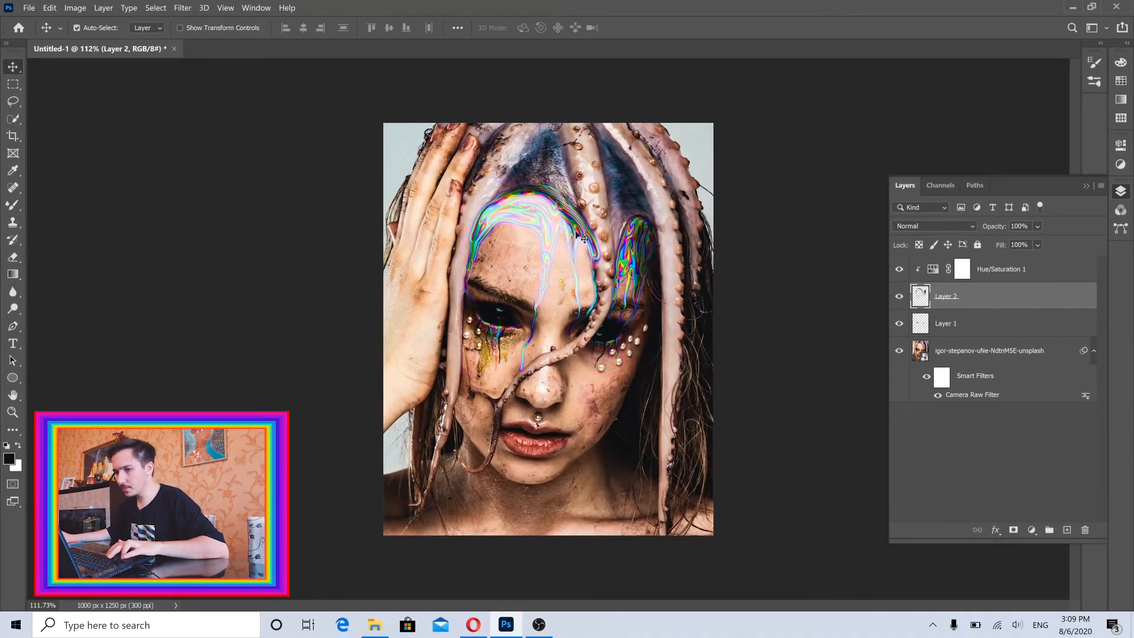
key("ctrl")
left_click(29, 7)
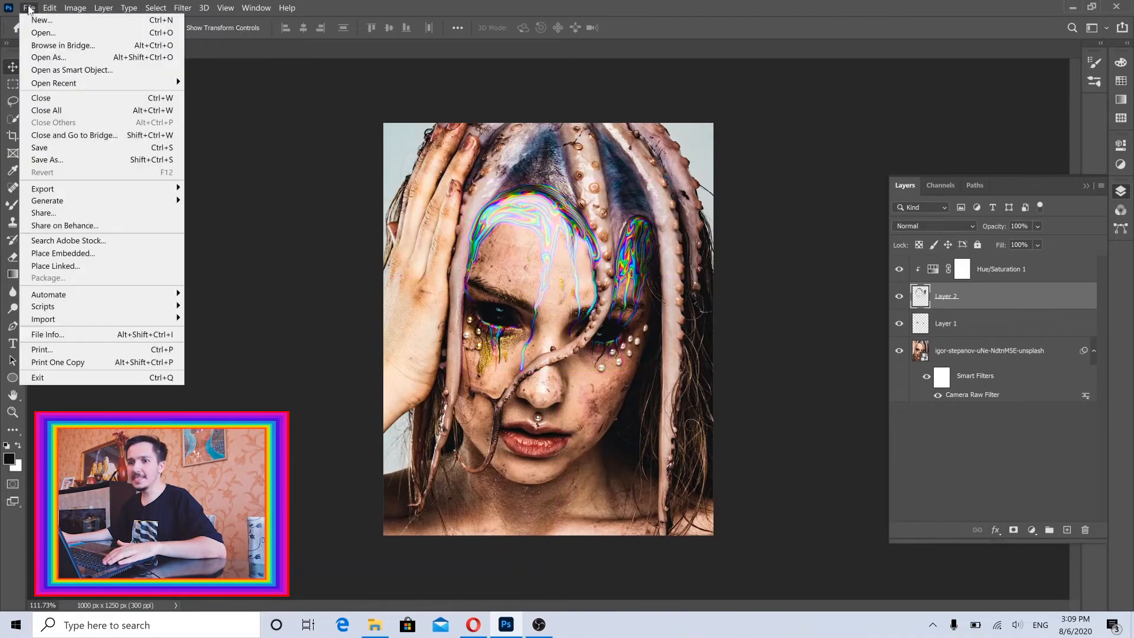
left_click(44, 148)
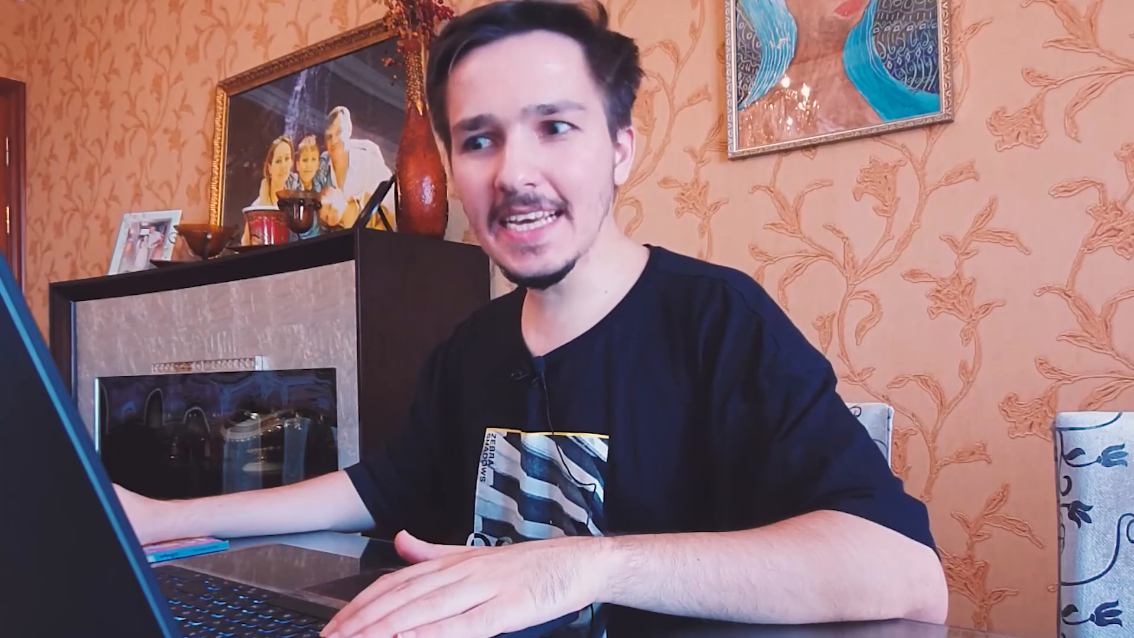